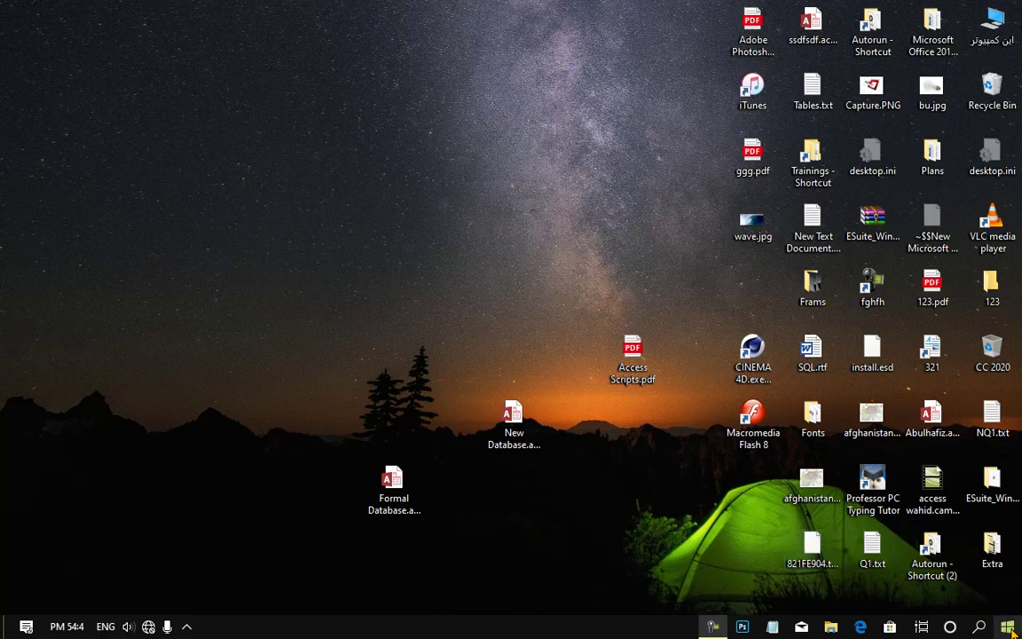
# Launch Microsoft Access and open the recent 8March.accdb database.
pyautogui.press('super')
pyautogui.click(546, 597)
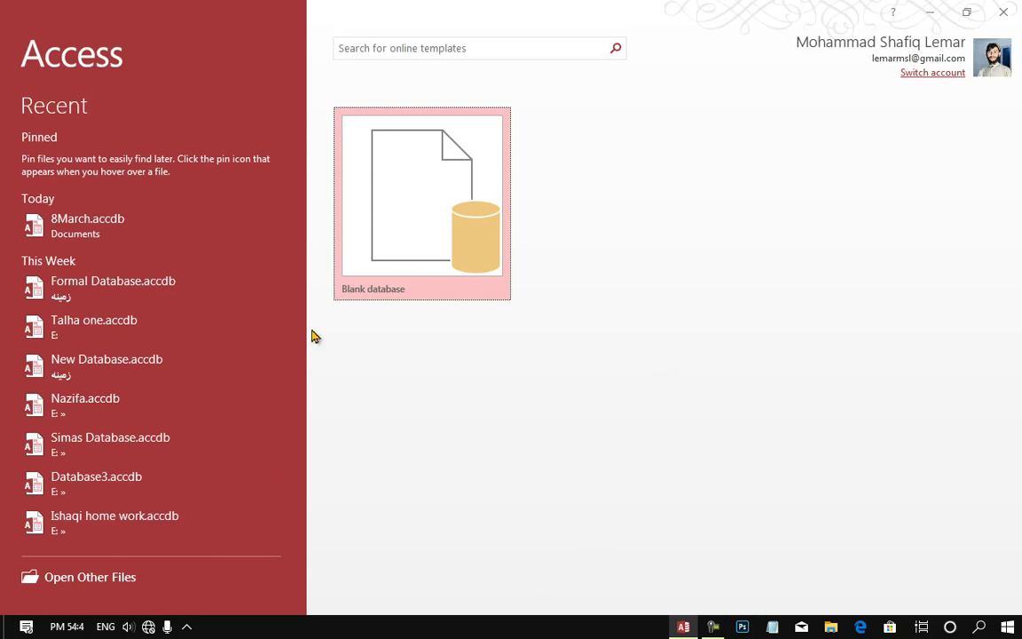
pyautogui.click(107, 228)
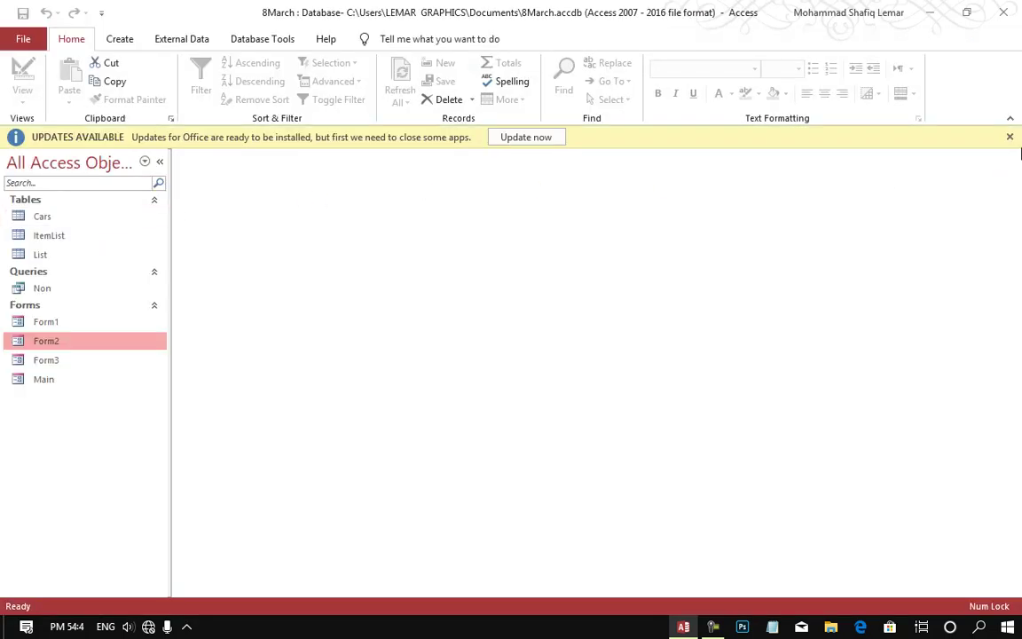
# Dismiss the updates notice and bring up Form1's shortcut menu in the Navigation Pane.
pyautogui.click(1010, 136)
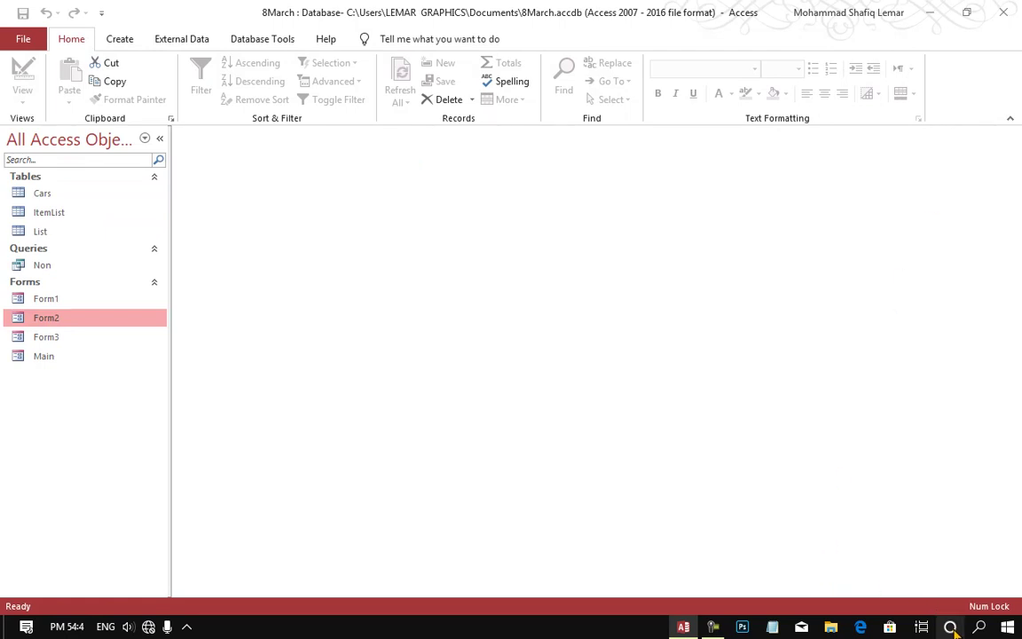
pyautogui.click(719, 627)
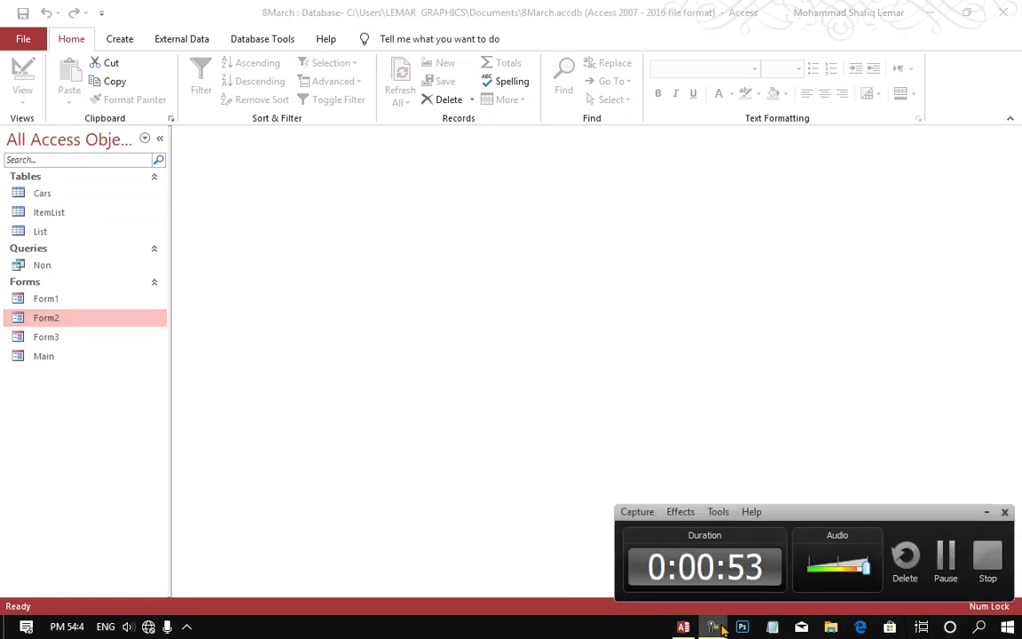
pyautogui.click(715, 626)
pyautogui.rightClick(55, 321)
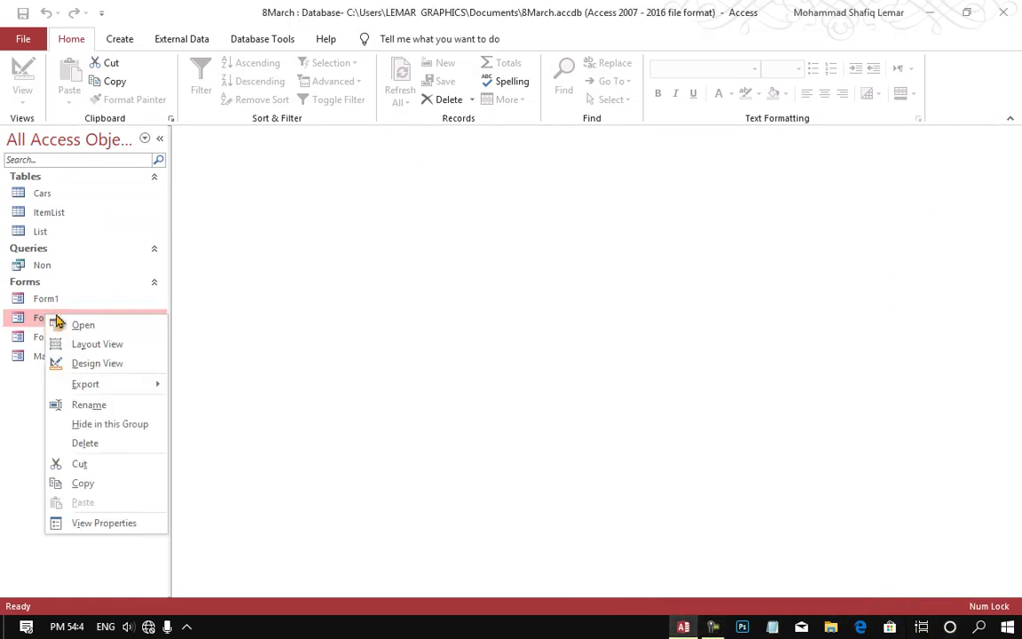
pyautogui.rightClick(59, 300)
# Open Form1 in Design View, look over its Property Sheet, and select the Detail section.
pyautogui.click(102, 354)
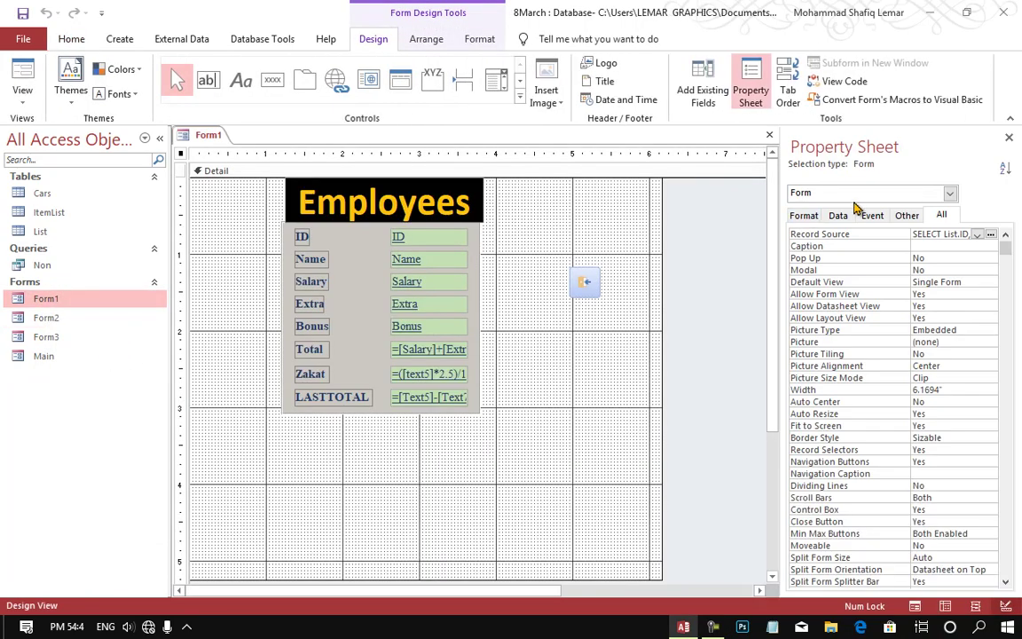
pyautogui.scroll(-1, 874, 524)
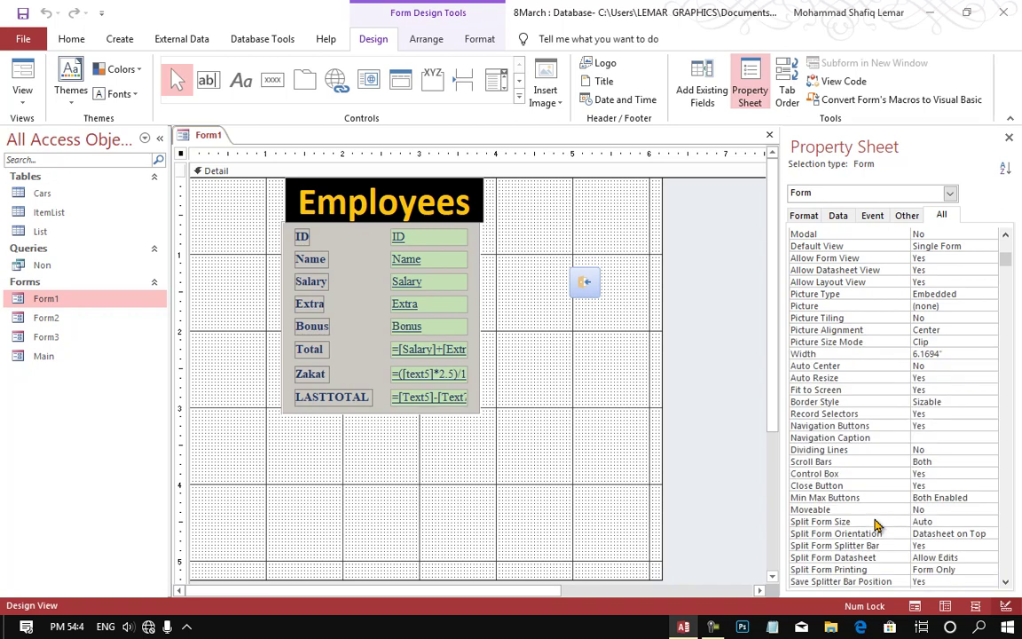
pyautogui.scroll(-4, 874, 524)
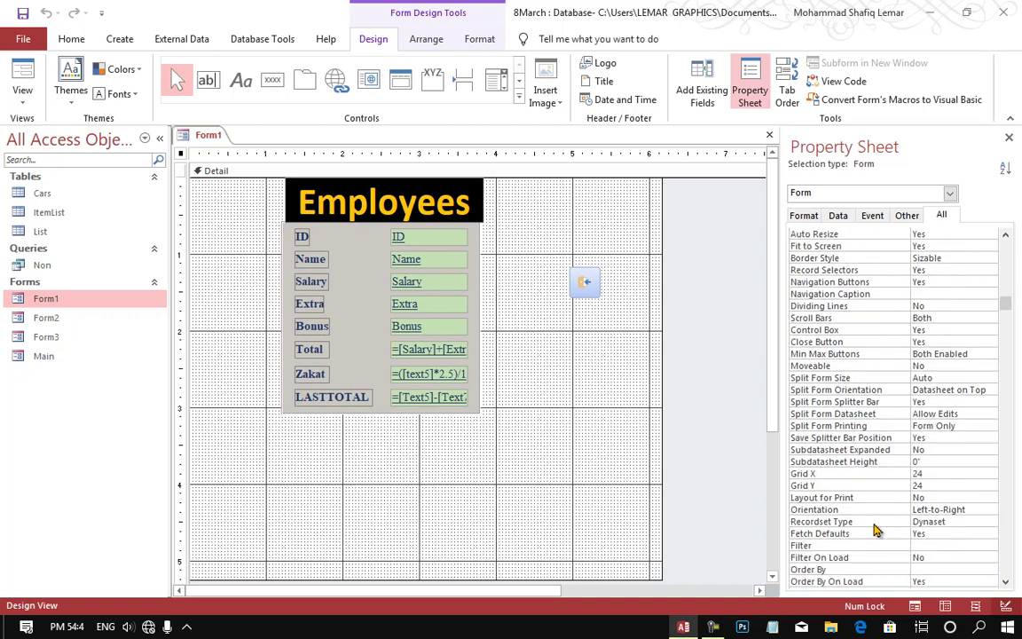
pyautogui.click(848, 476)
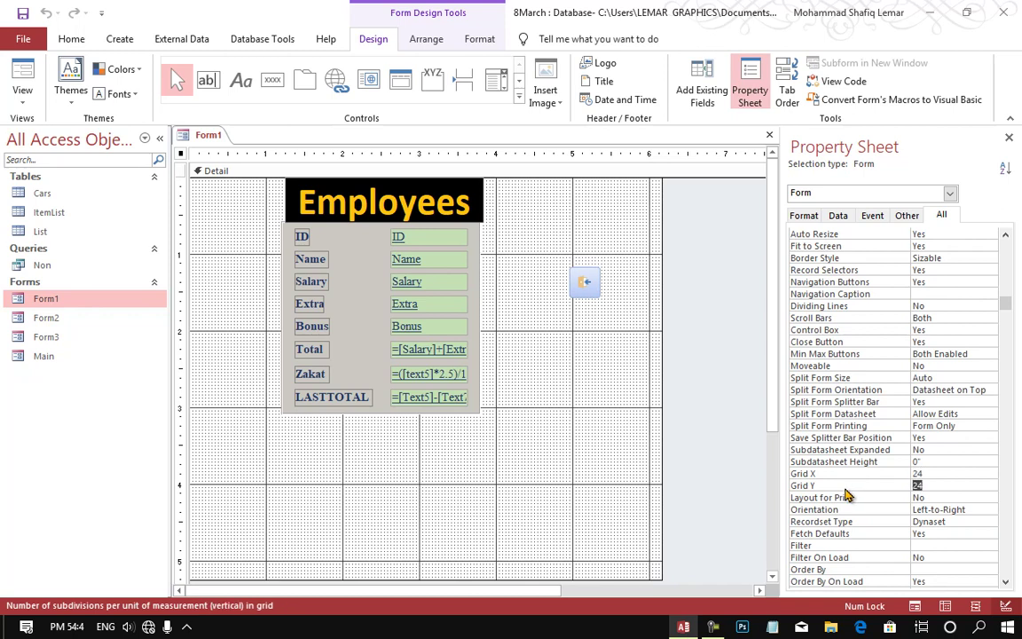
pyautogui.click(357, 488)
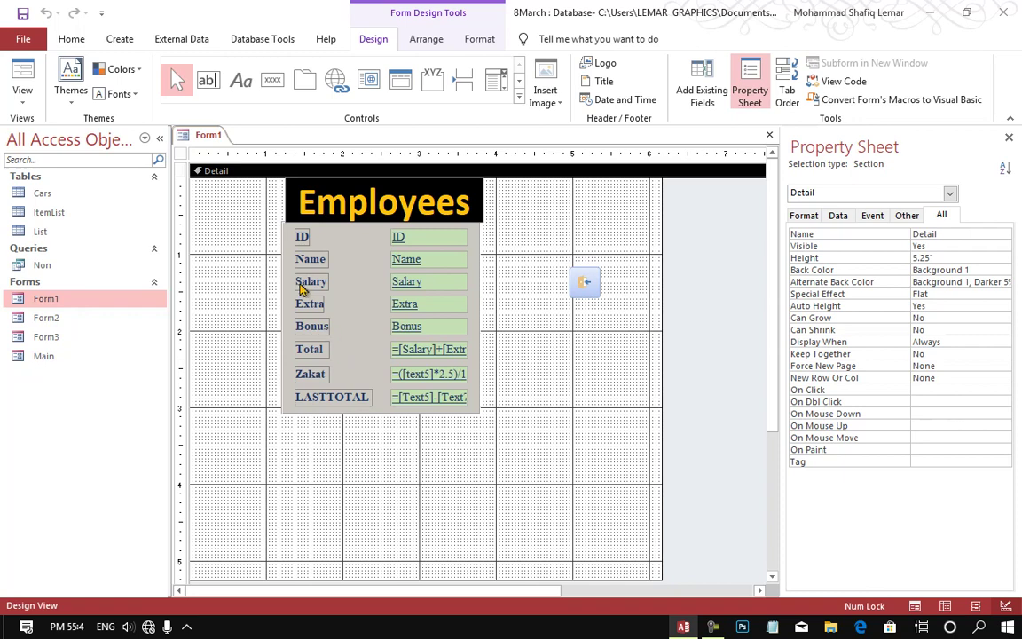
# Draw a small command button below the Employees fields and cancel the Command Button Wizard.
pyautogui.click(272, 80)
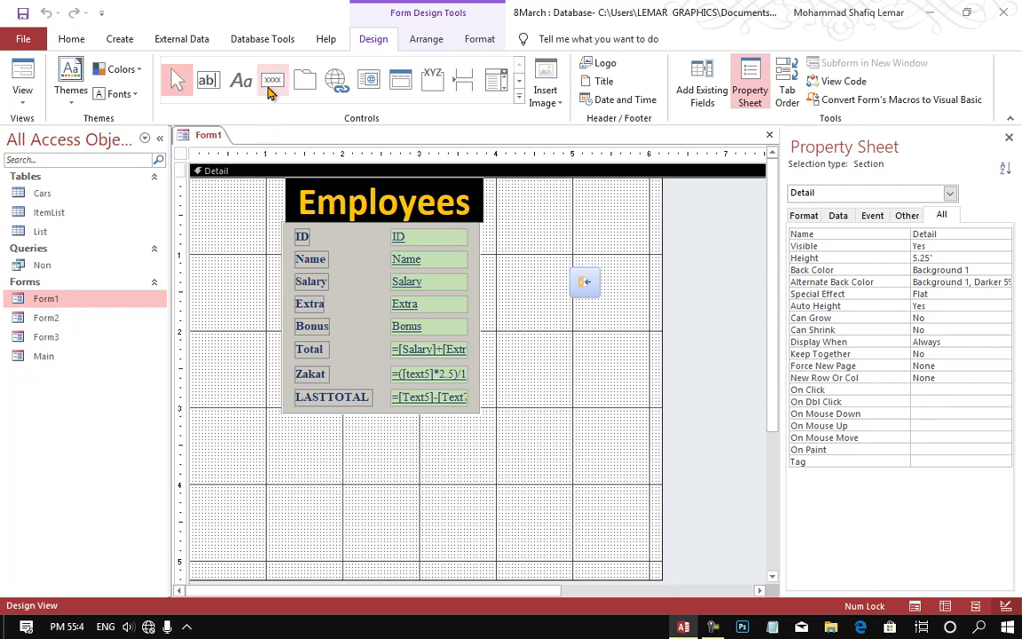
pyautogui.moveTo(290, 452); pyautogui.dragTo(322, 467)
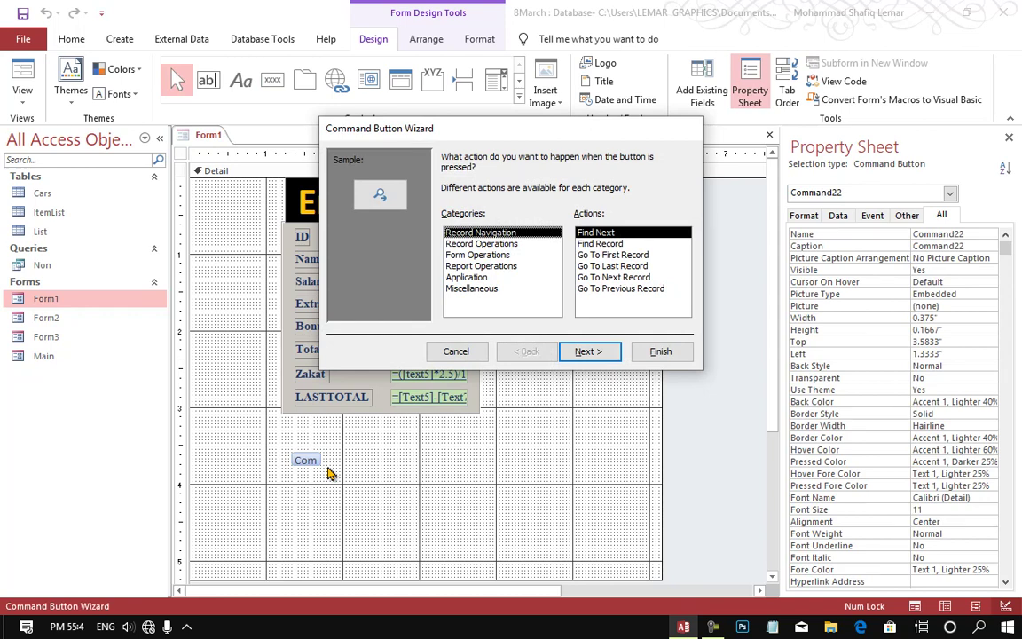
pyautogui.click(456, 351)
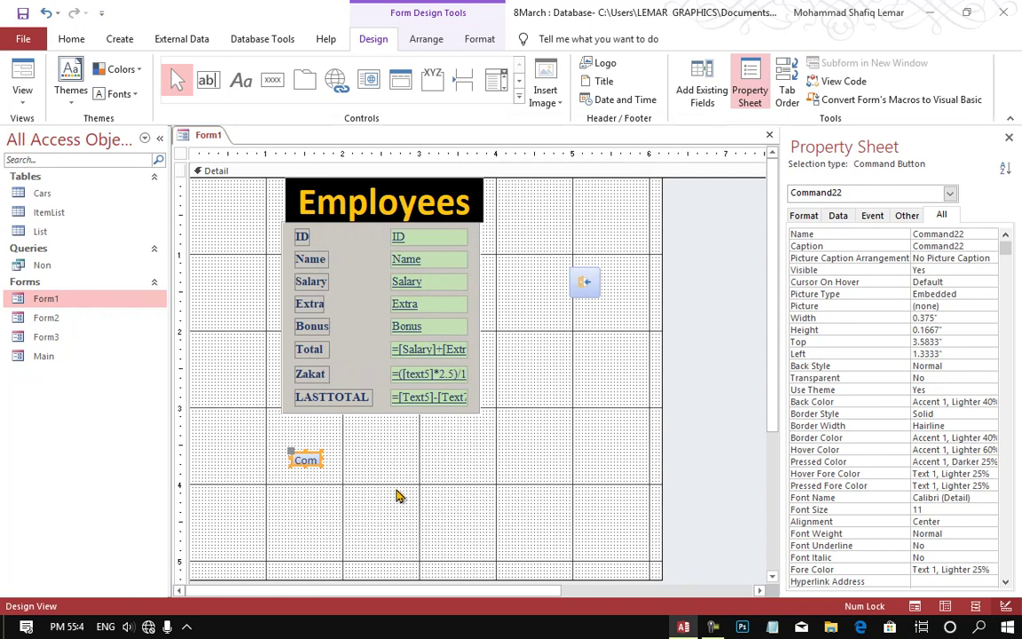
pyautogui.click(443, 491)
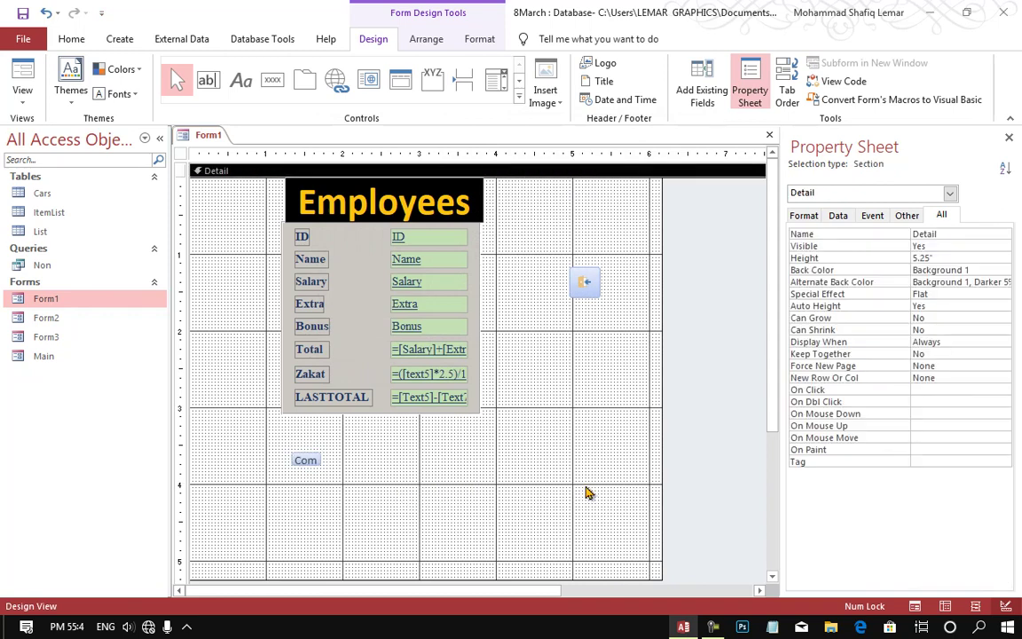
# Set the form's Grid X and Grid Y to 5.
pyautogui.click(719, 446)
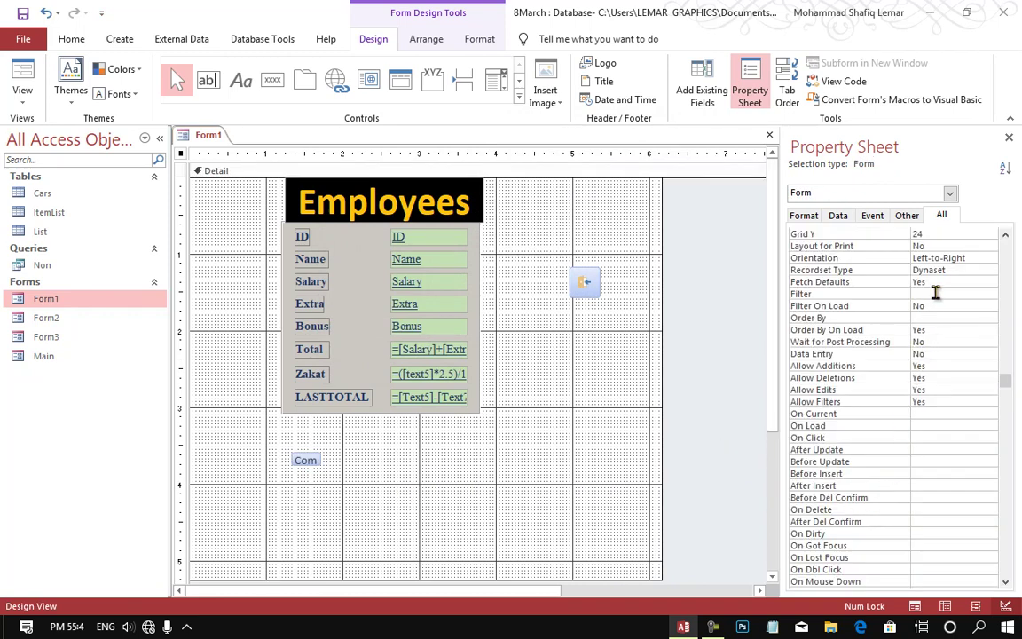
pyautogui.click(954, 235)
pyautogui.scroll(1, 951, 249)
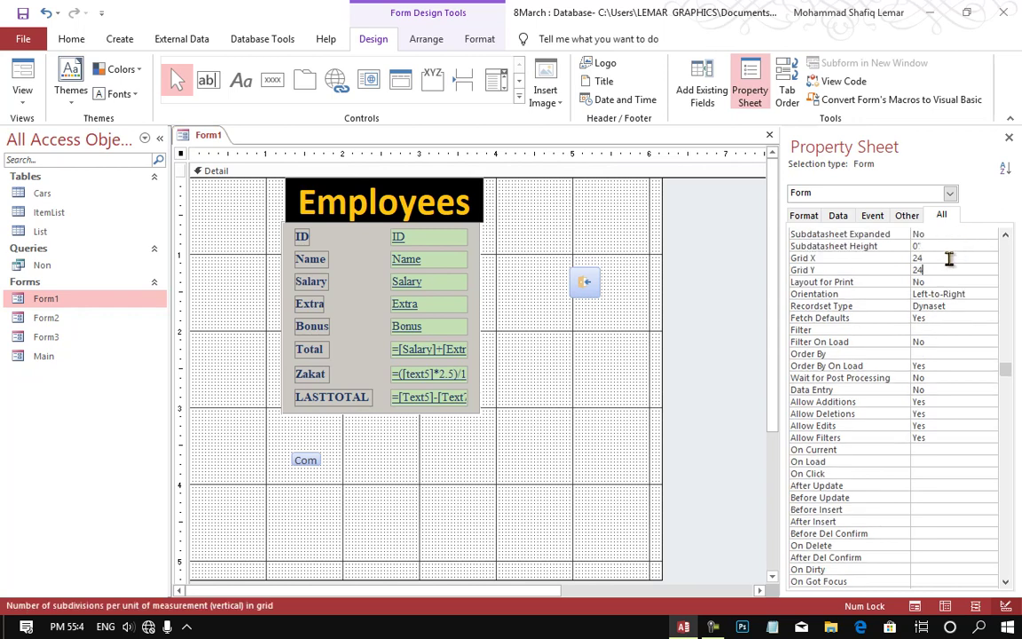
pyautogui.doubleClick(916, 258)
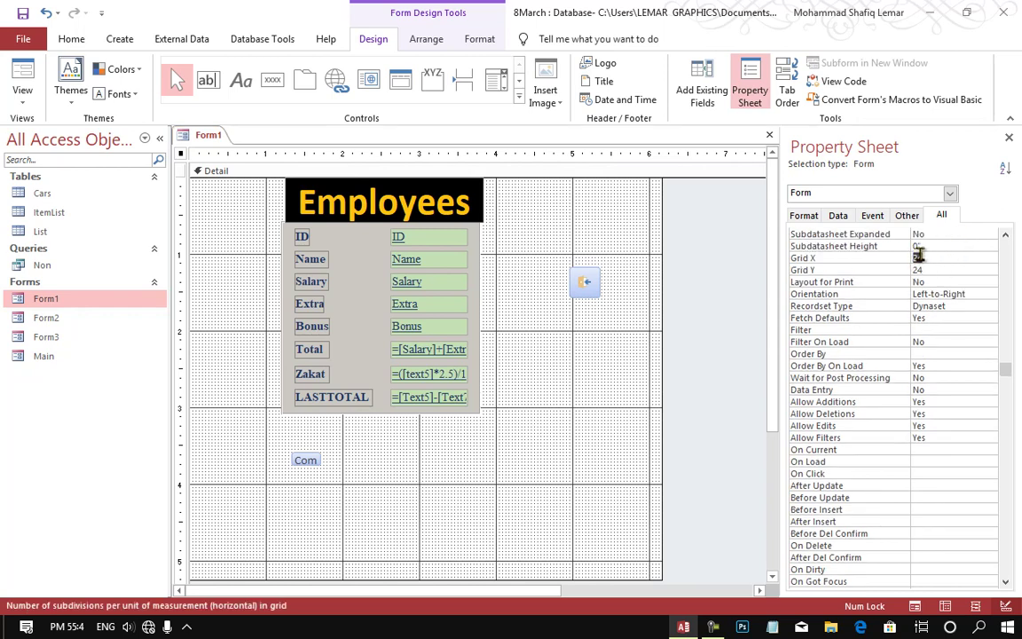
pyautogui.write('5')
pyautogui.doubleClick(929, 270)
pyautogui.write('5')
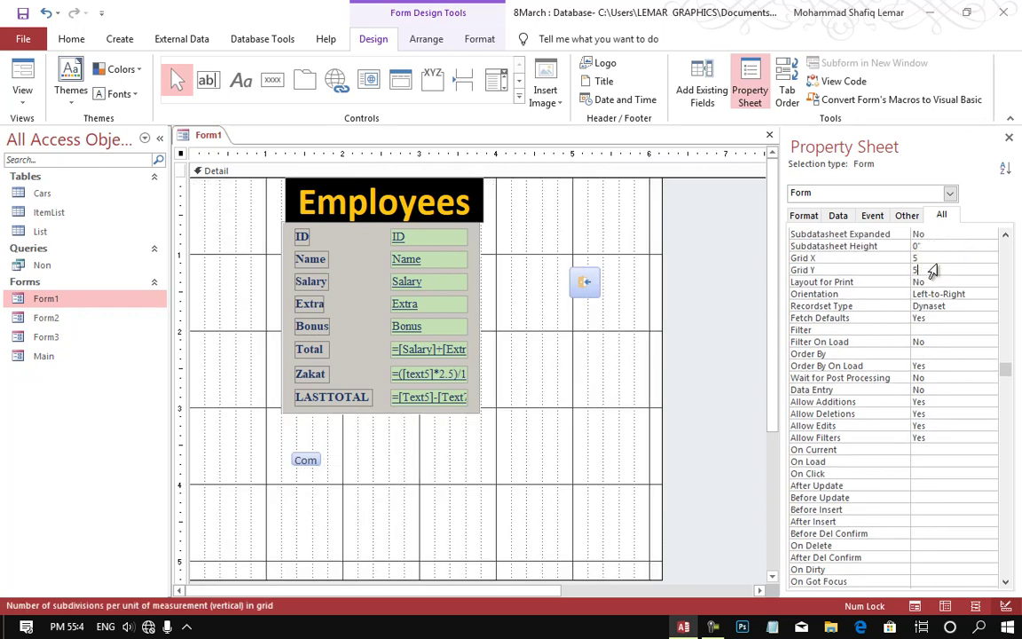
pyautogui.click(467, 475)
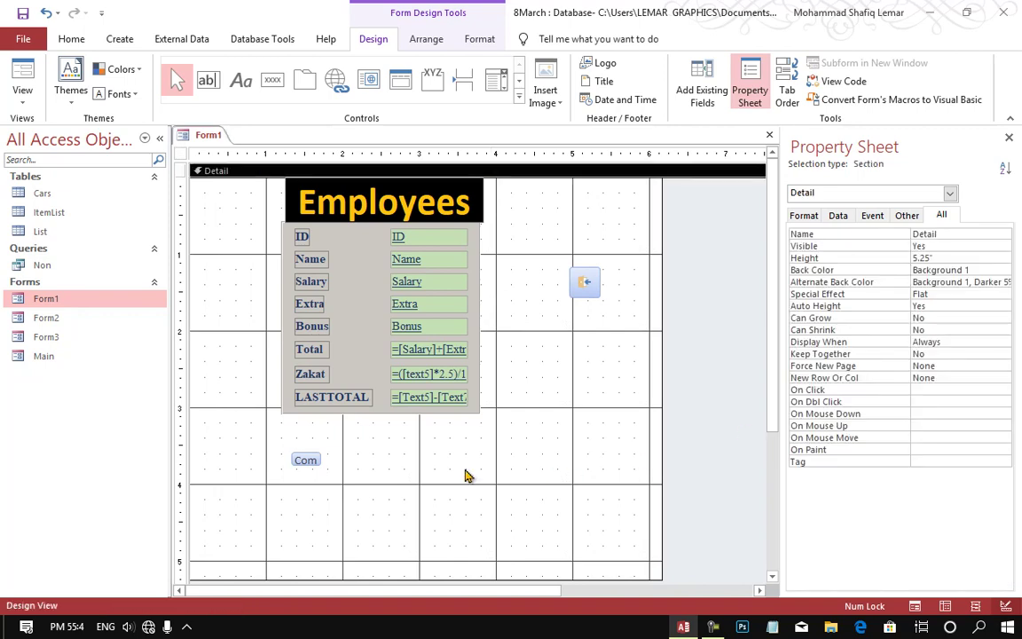
# Enlarge Command22, move it to Left 2.8", Top 3.6", and move the icon button above it.
pyautogui.click(313, 460)
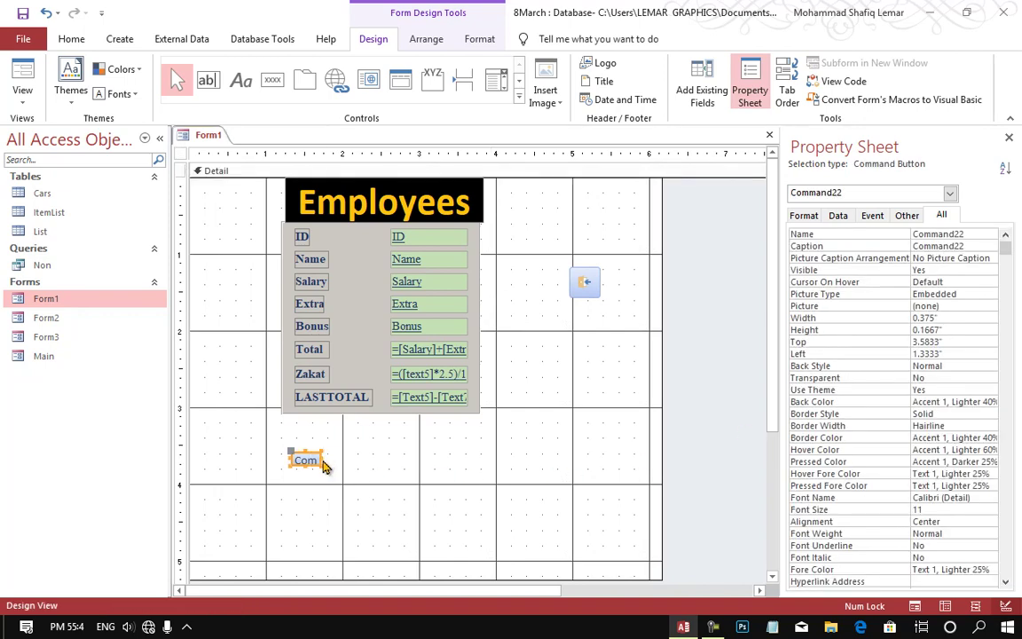
pyautogui.moveTo(324, 460); pyautogui.dragTo(406, 459)
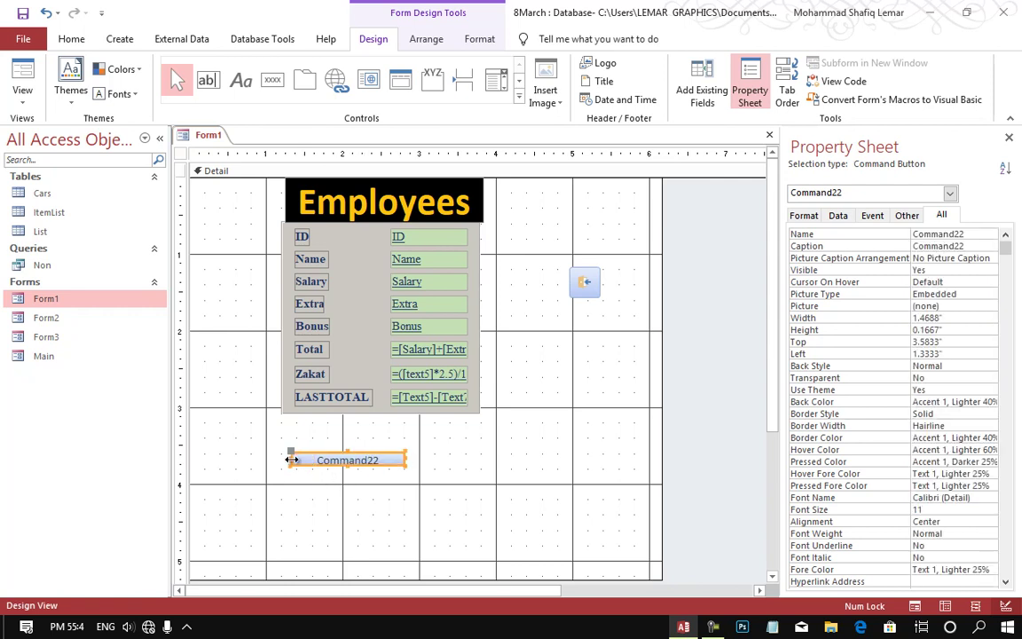
pyautogui.moveTo(291, 459)
pyautogui.mouseDown()
pyautogui.moveTo(403, 451)
pyautogui.moveTo(407, 466)
pyautogui.mouseUp()
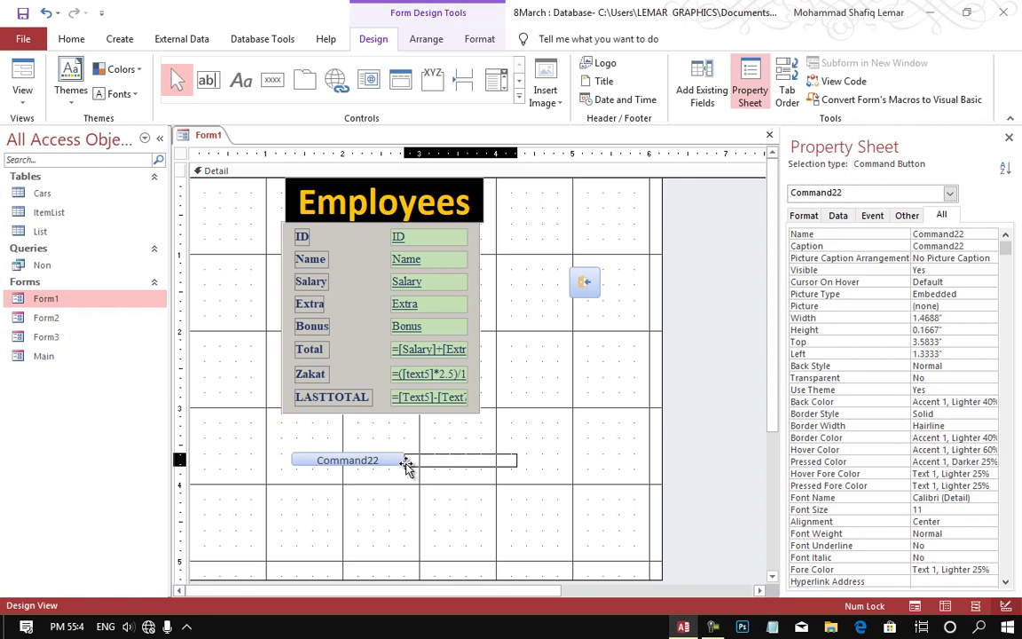
pyautogui.moveTo(407, 457); pyautogui.dragTo(406, 461)
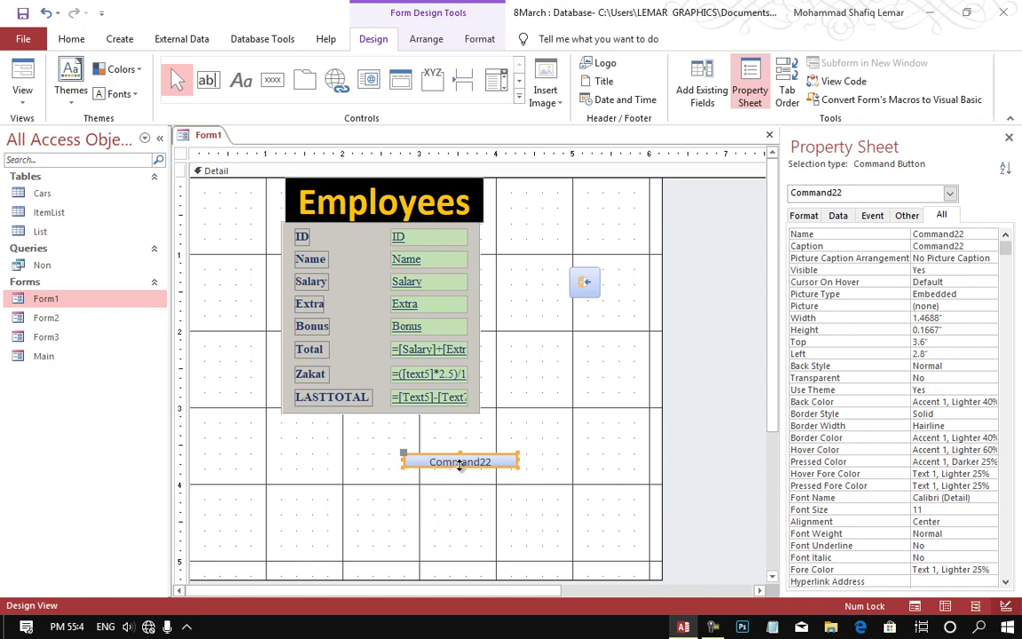
pyautogui.moveTo(459, 466); pyautogui.dragTo(458, 472)
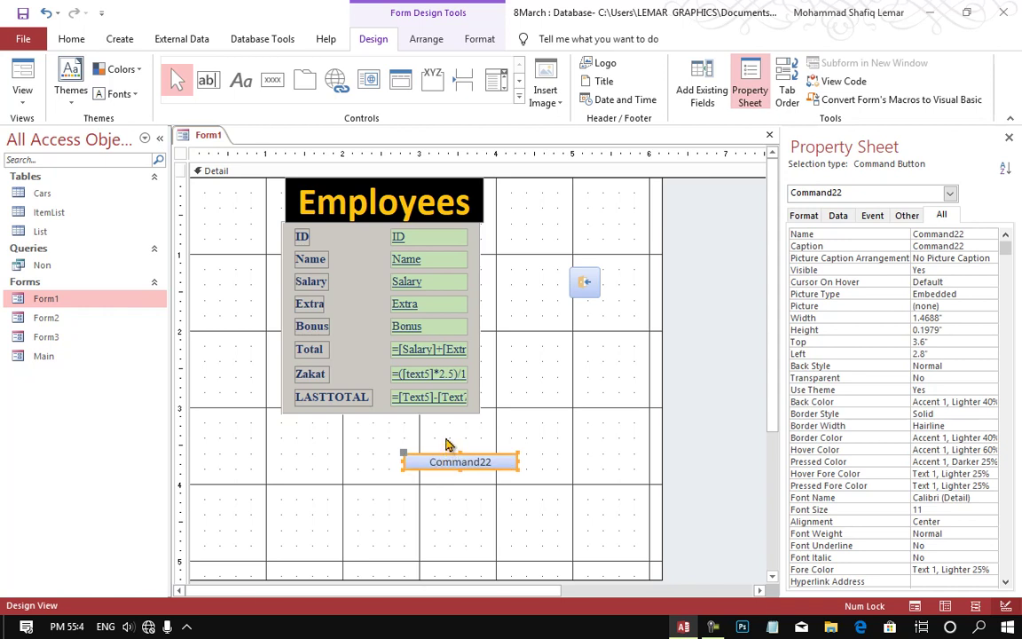
pyautogui.moveTo(592, 289); pyautogui.dragTo(463, 435)
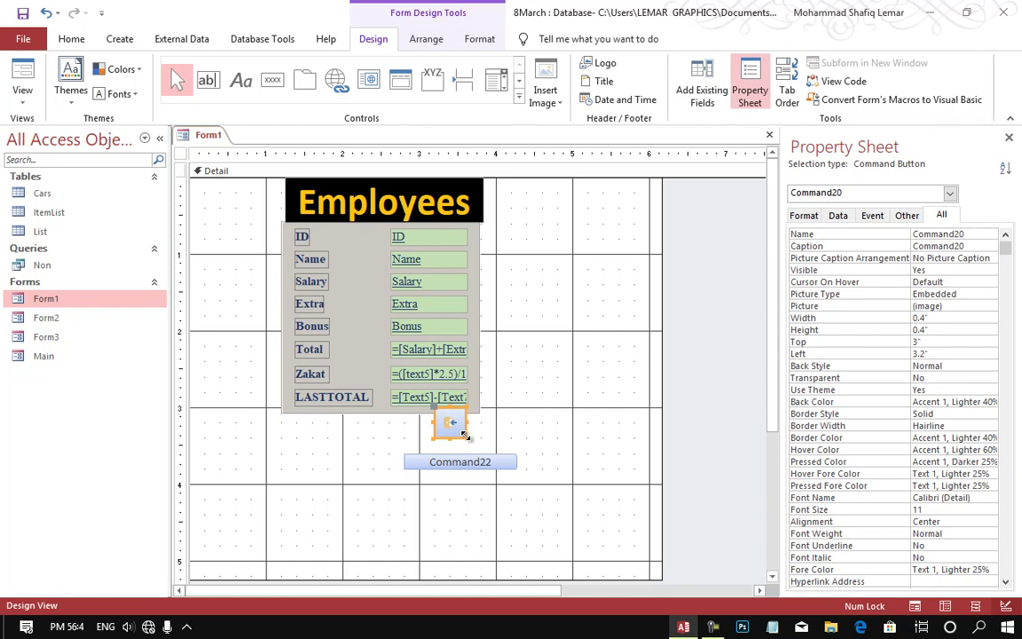
# Undo the icon button move and set the form's Grid X and Grid Y to 24.
pyautogui.hotkey('ctrl', 'z')
pyautogui.click(489, 463)
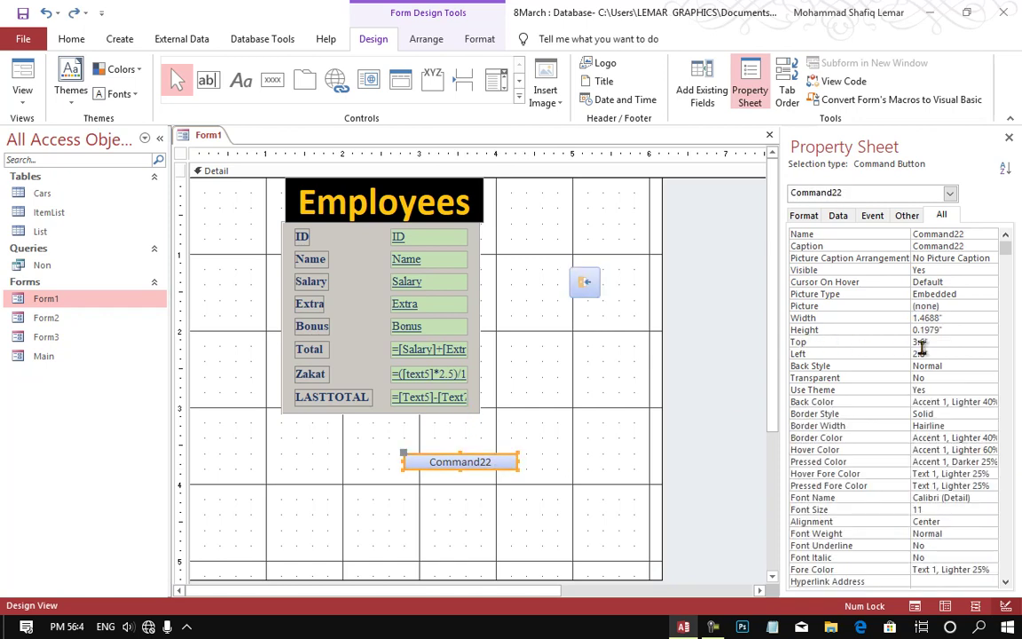
pyautogui.click(735, 406)
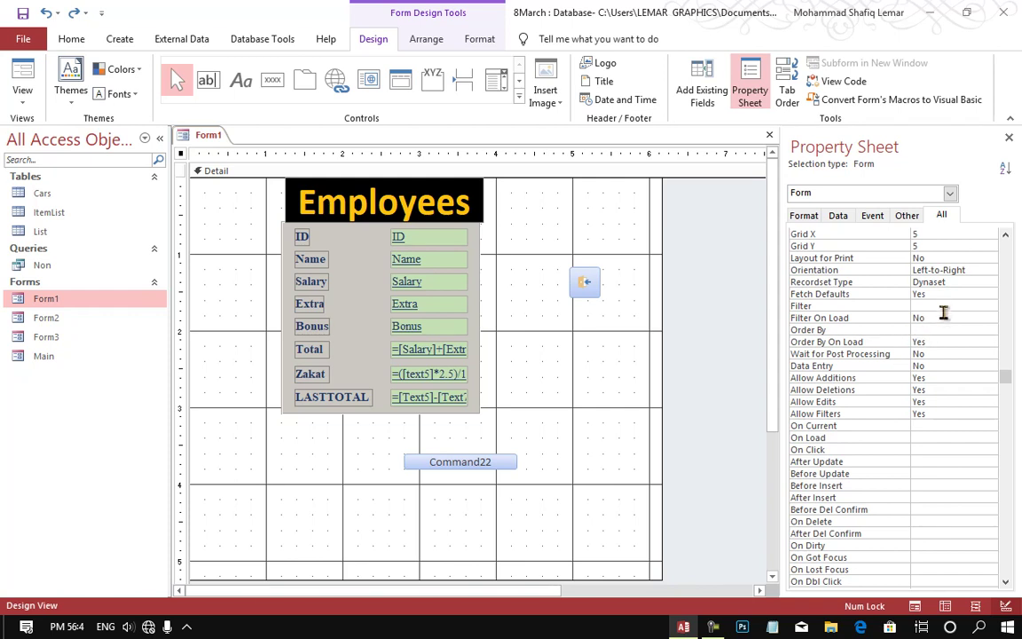
pyautogui.click(894, 236)
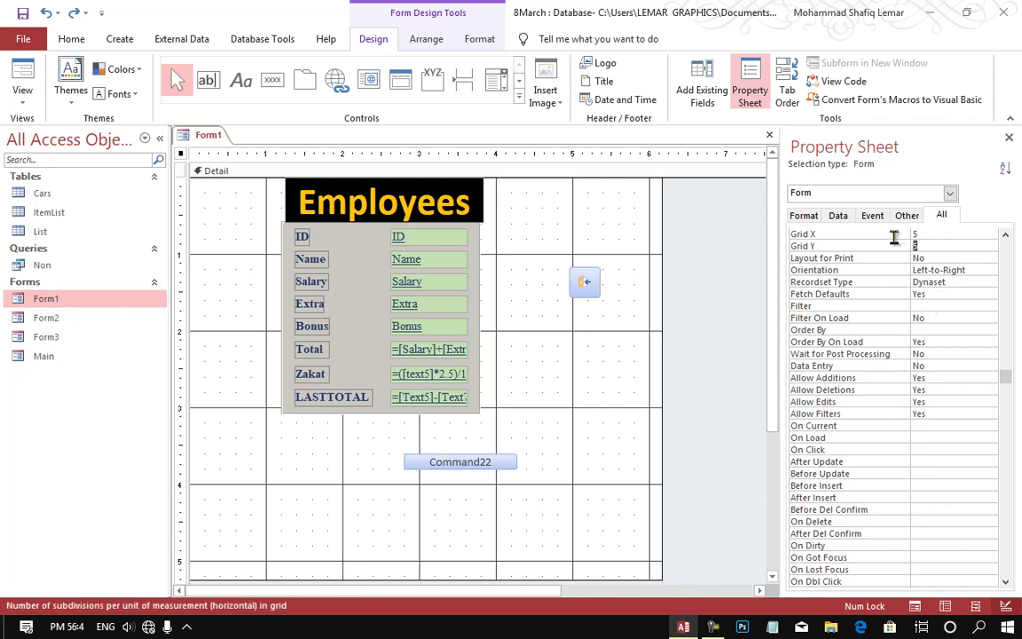
pyautogui.write('24')
pyautogui.doubleClick(935, 246)
pyautogui.write('24')
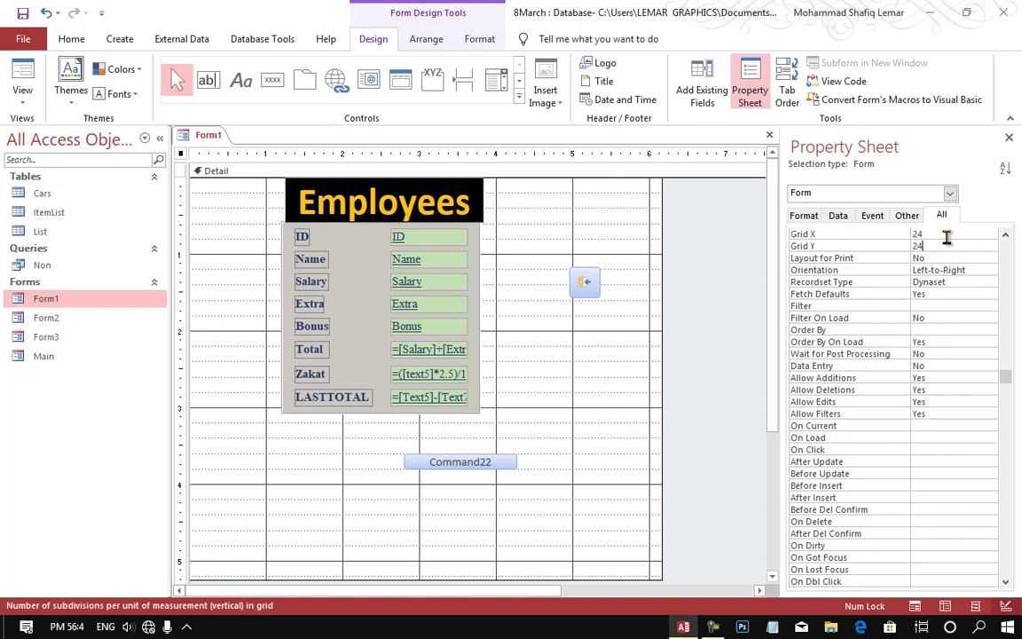
pyautogui.click(943, 231)
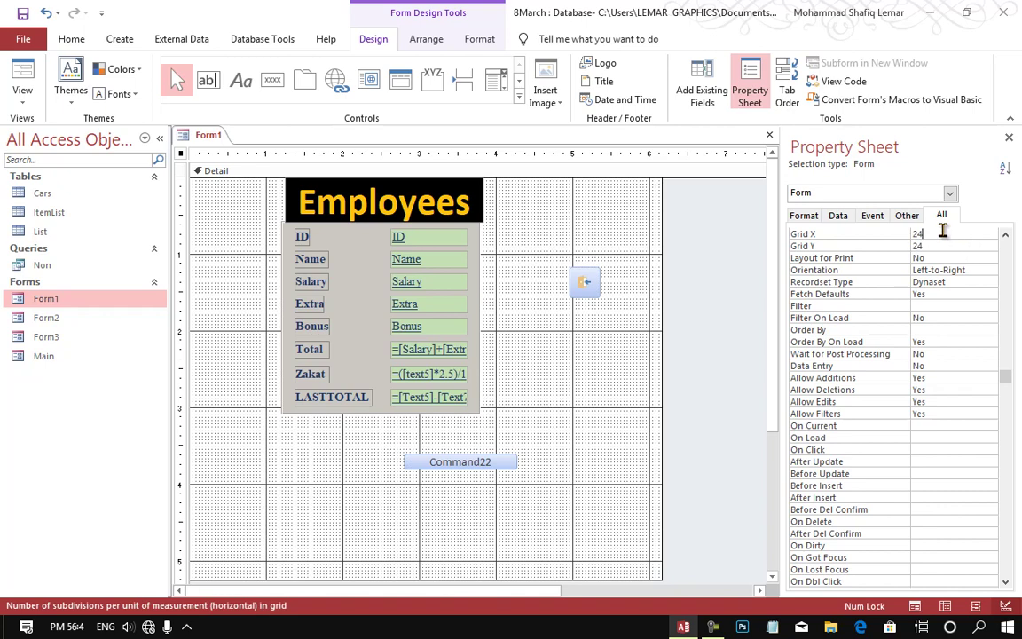
# Switch Layout for Print to Yes, then back to No.
pyautogui.click(892, 258)
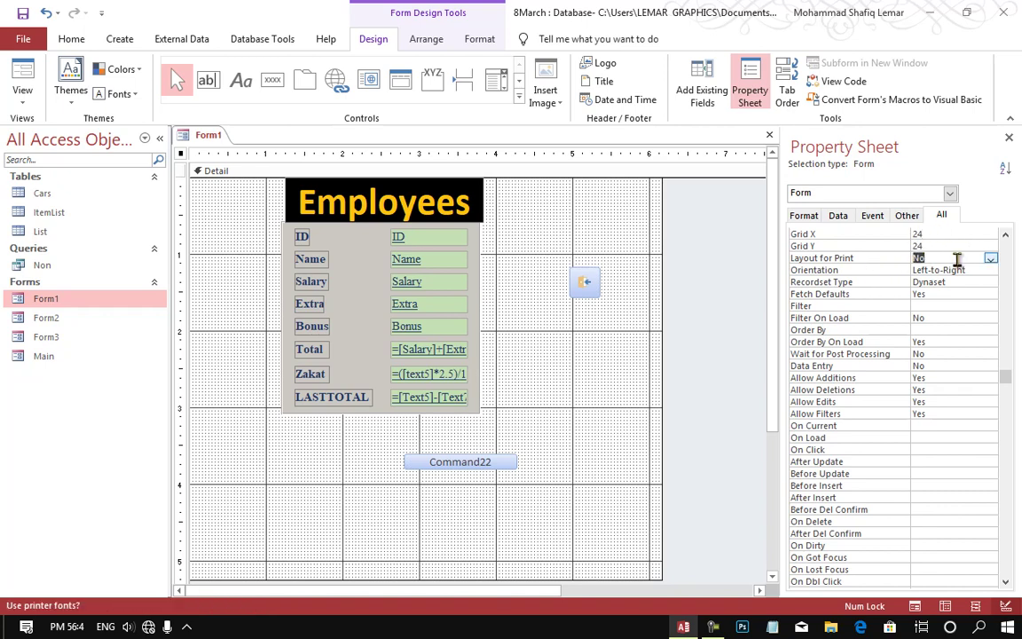
pyautogui.click(875, 271)
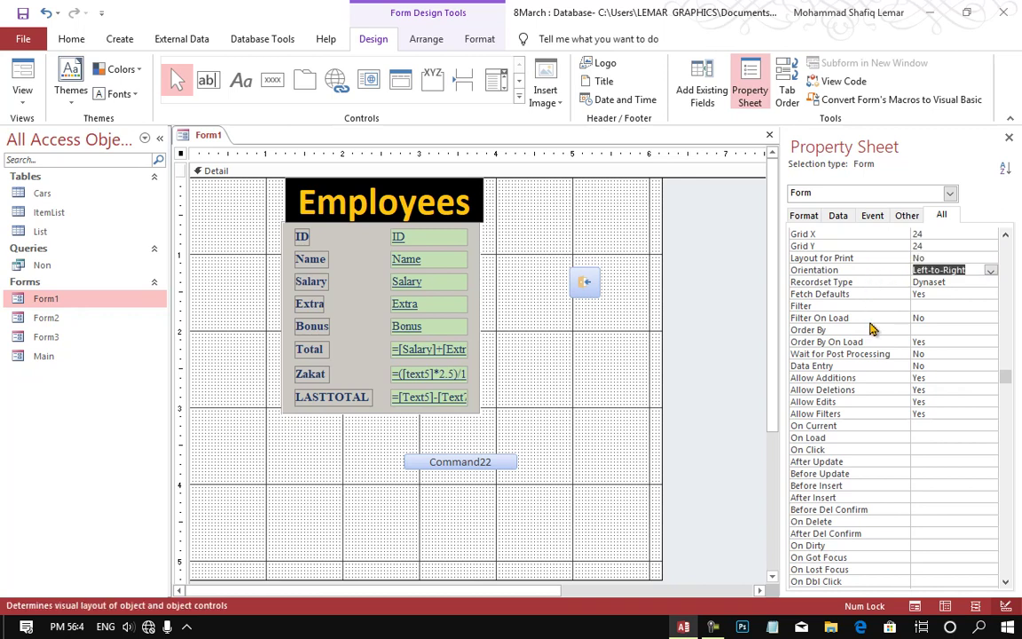
pyautogui.click(924, 258)
pyautogui.click(990, 258)
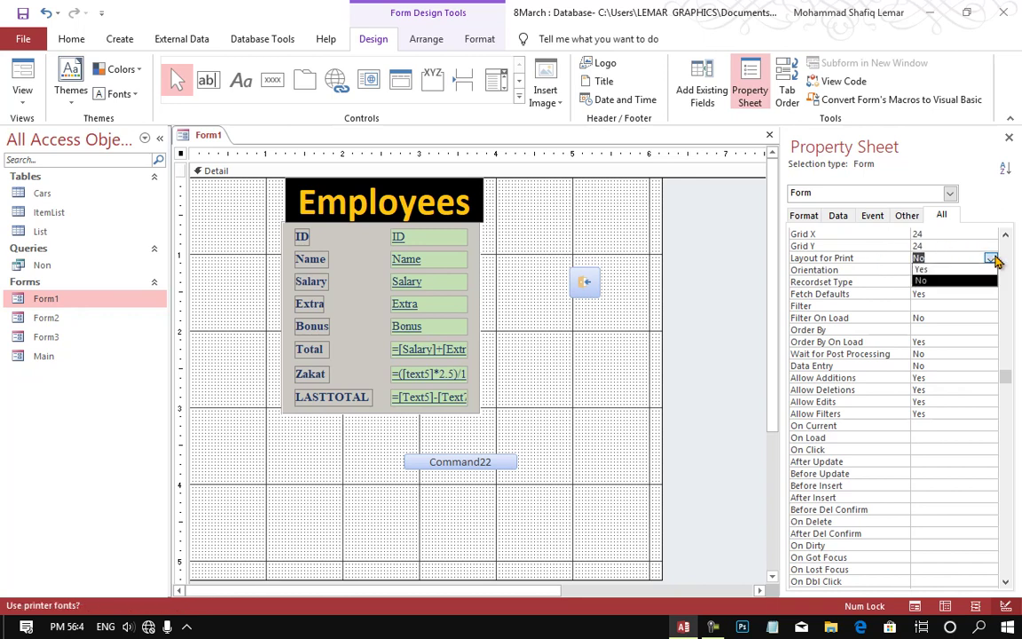
pyautogui.click(928, 269)
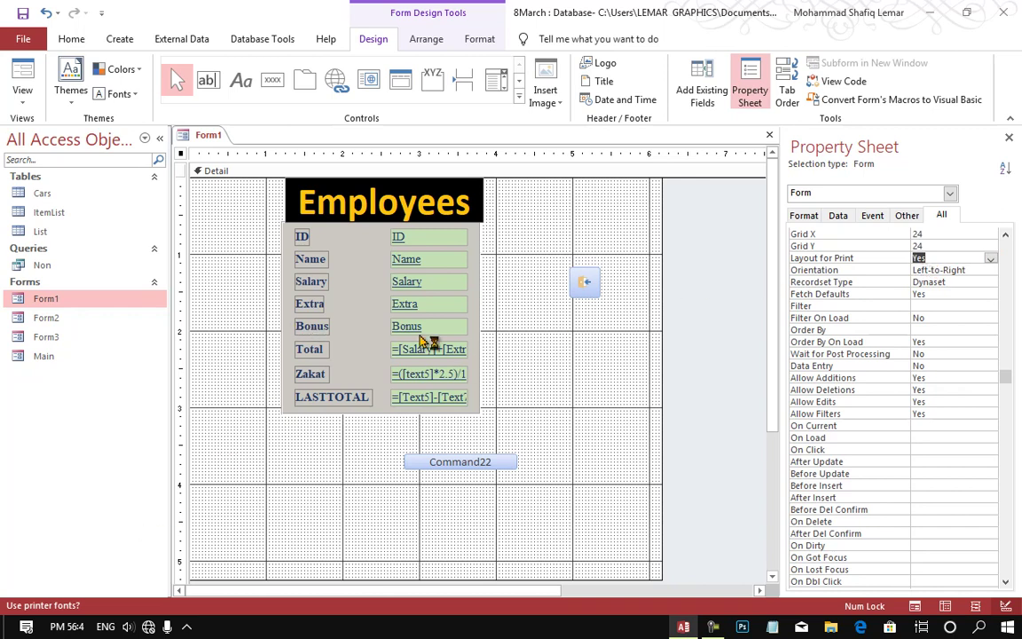
pyautogui.click(990, 258)
pyautogui.click(948, 280)
pyautogui.click(968, 271)
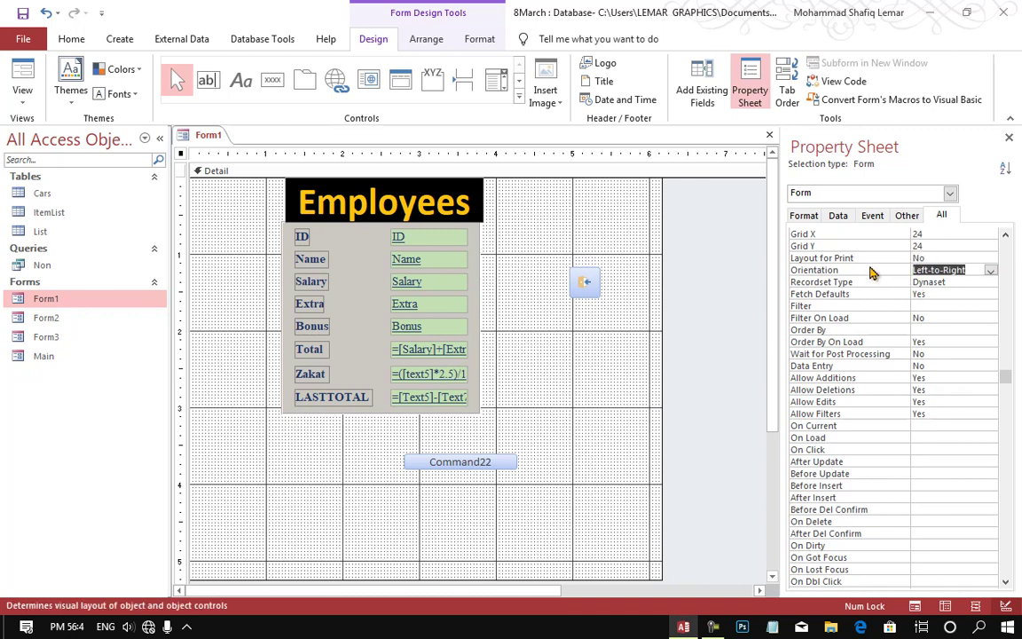
# Set the form's Orientation to Right-to-Left.
pyautogui.click(991, 271)
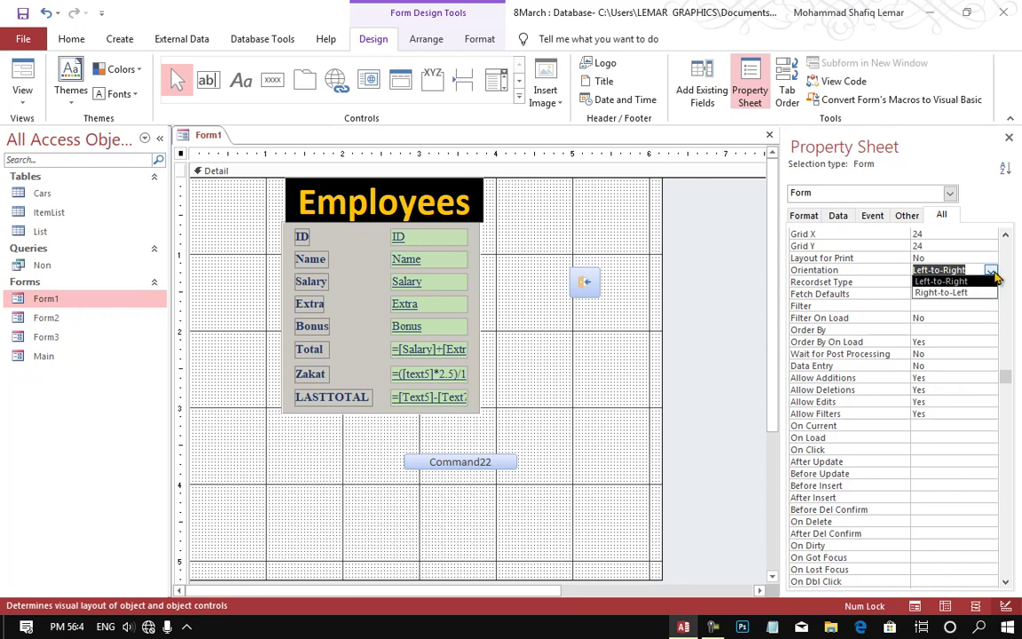
pyautogui.click(956, 294)
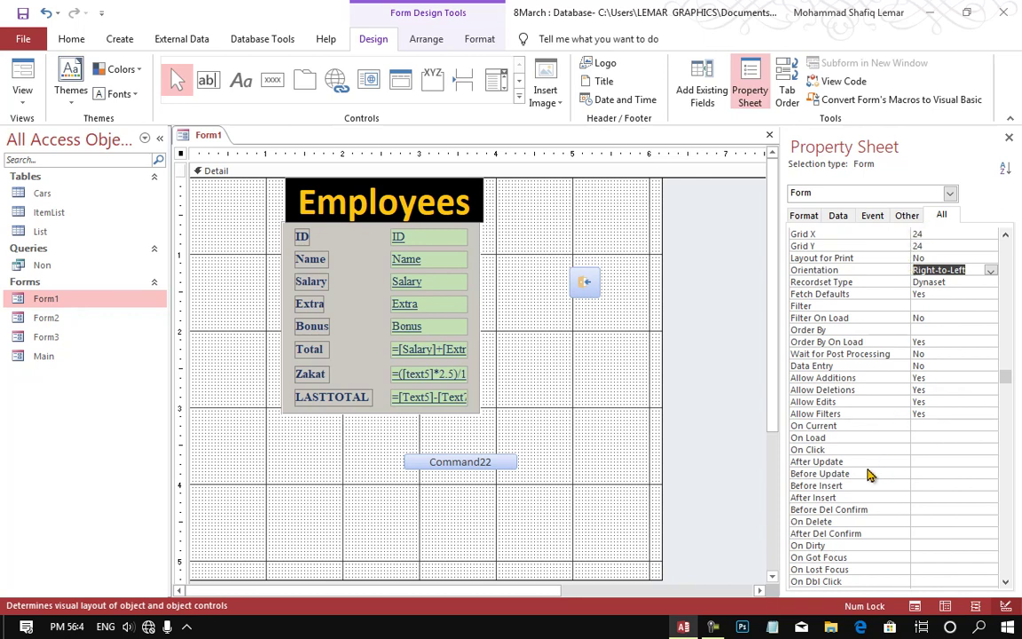
pyautogui.scroll(-1, 848, 459)
pyautogui.scroll(-1, 847, 459)
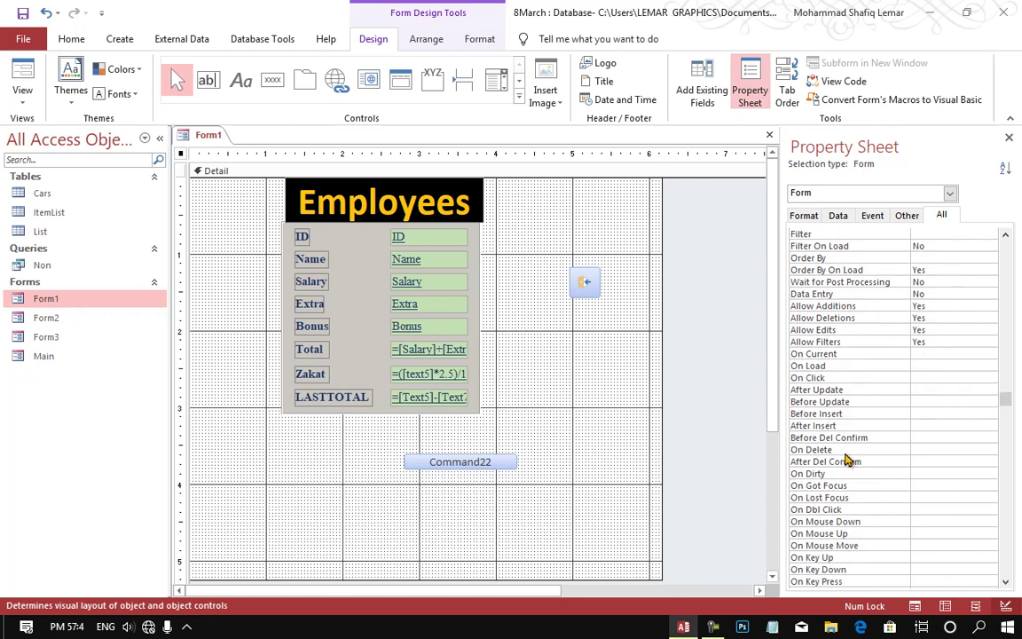
pyautogui.scroll(-2, 838, 443)
pyautogui.scroll(-2, 839, 430)
pyautogui.scroll(-6, 839, 426)
pyautogui.scroll(-3, 839, 426)
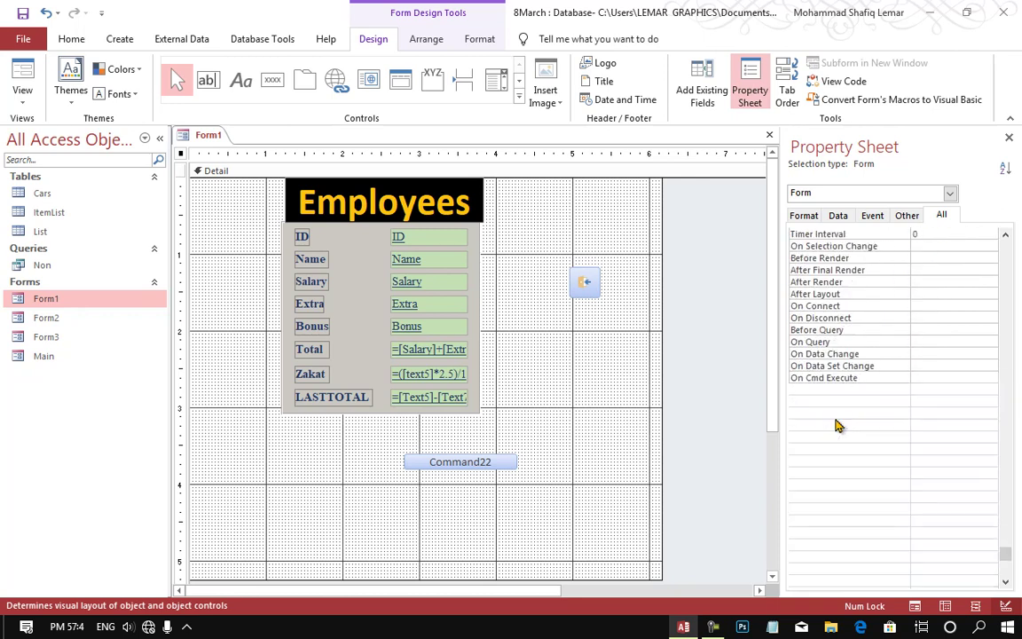
pyautogui.scroll(-2, 838, 426)
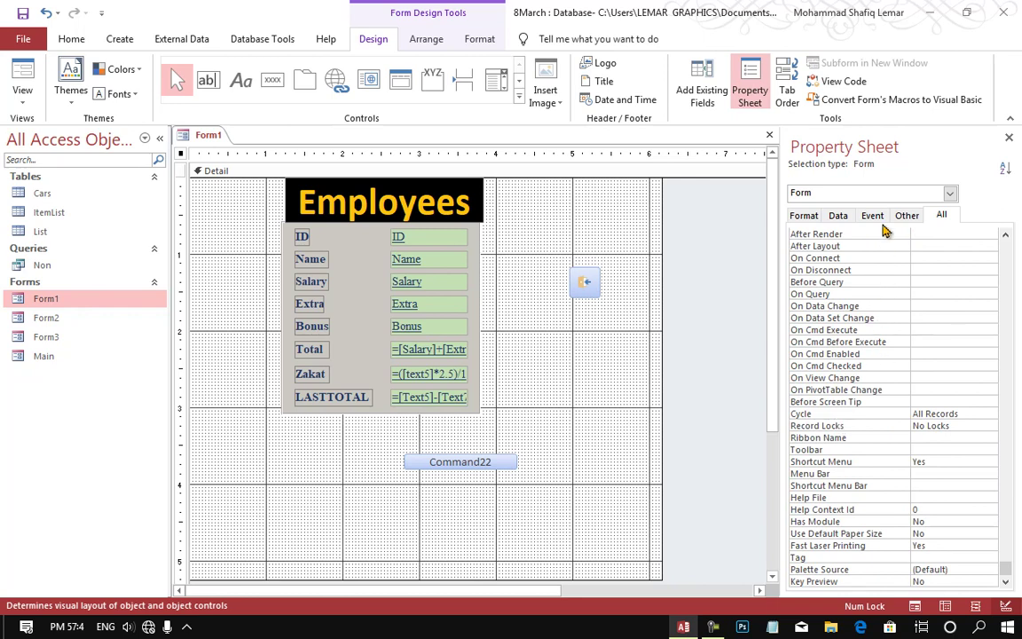
# Review the Other tab properties, then switch to Form View to see record 1.
pyautogui.click(906, 215)
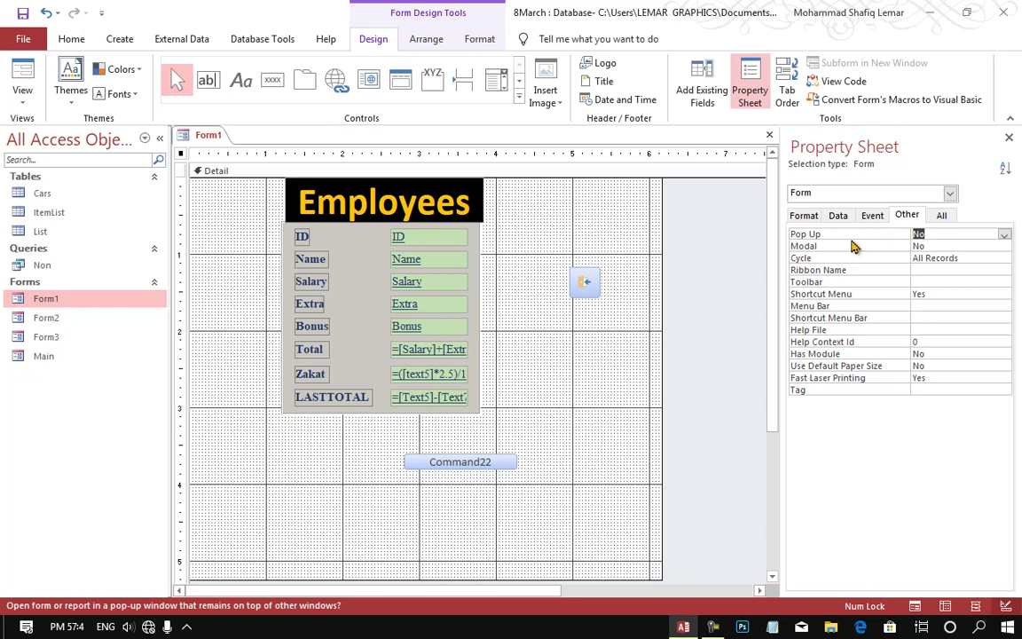
pyautogui.click(825, 294)
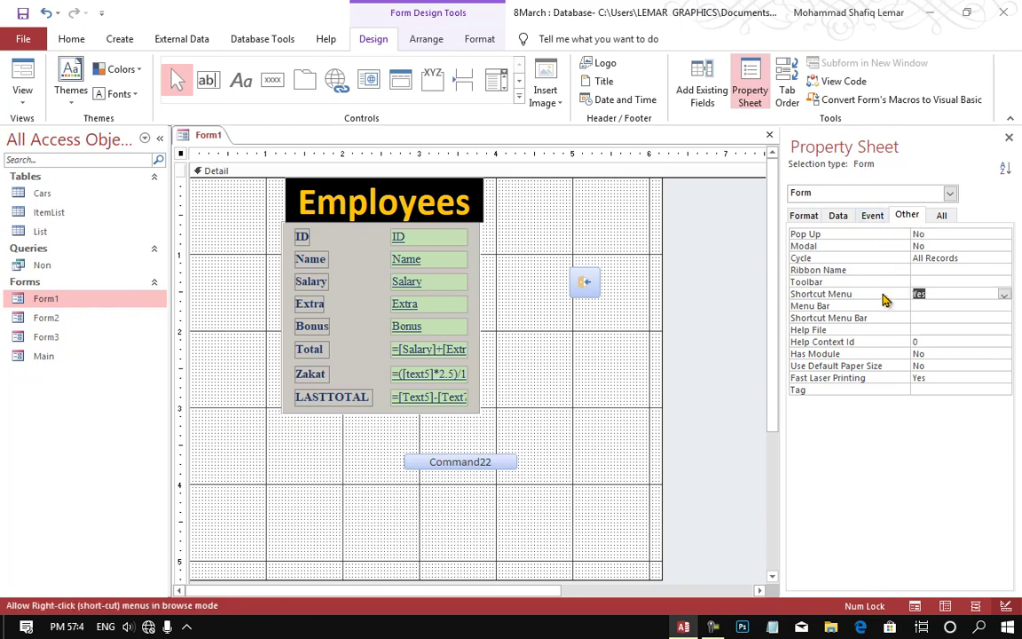
pyautogui.click(25, 76)
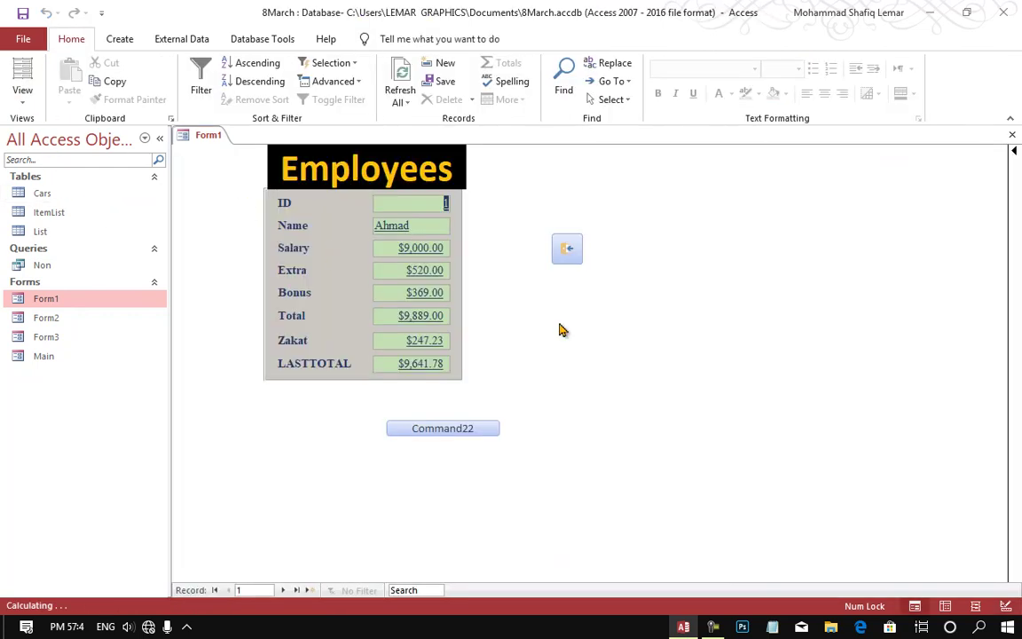
# Return Form1 to Design View and browse its Data and Format properties.
pyautogui.rightClick(558, 330)
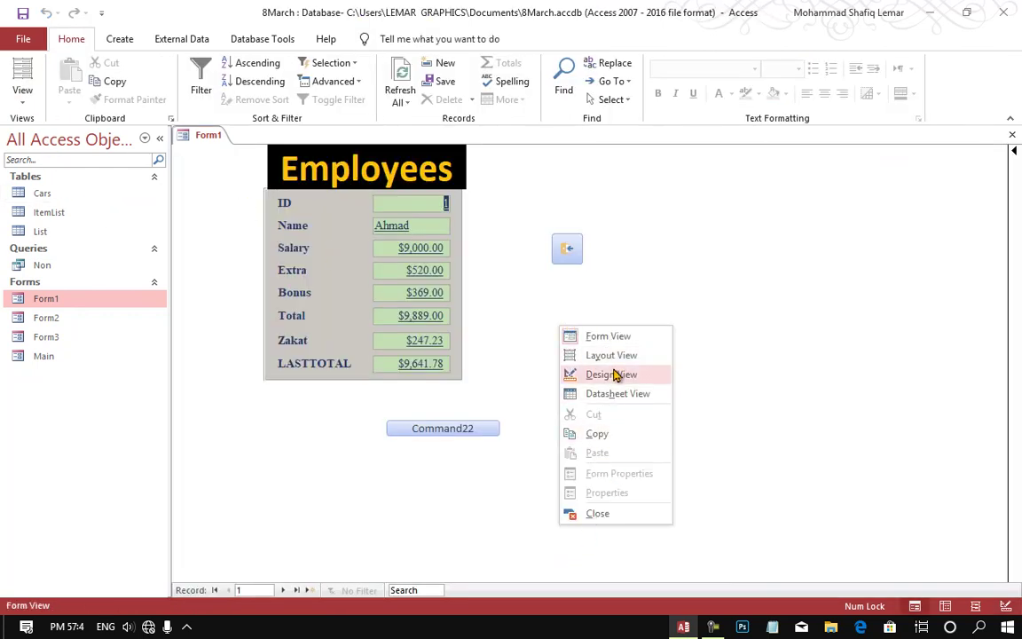
pyautogui.rightClick(697, 292)
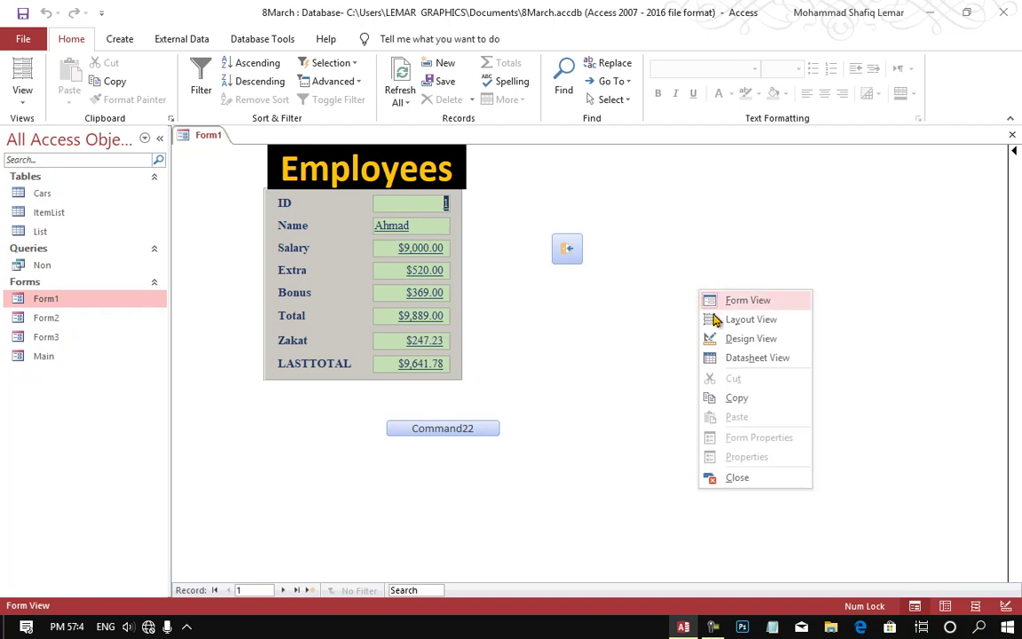
pyautogui.click(730, 338)
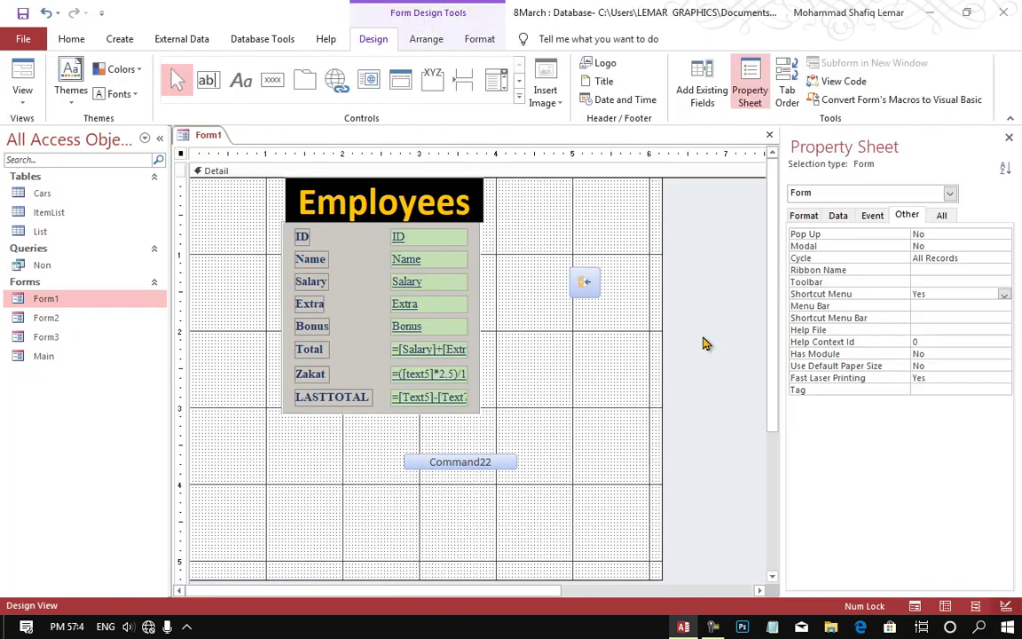
pyautogui.click(842, 216)
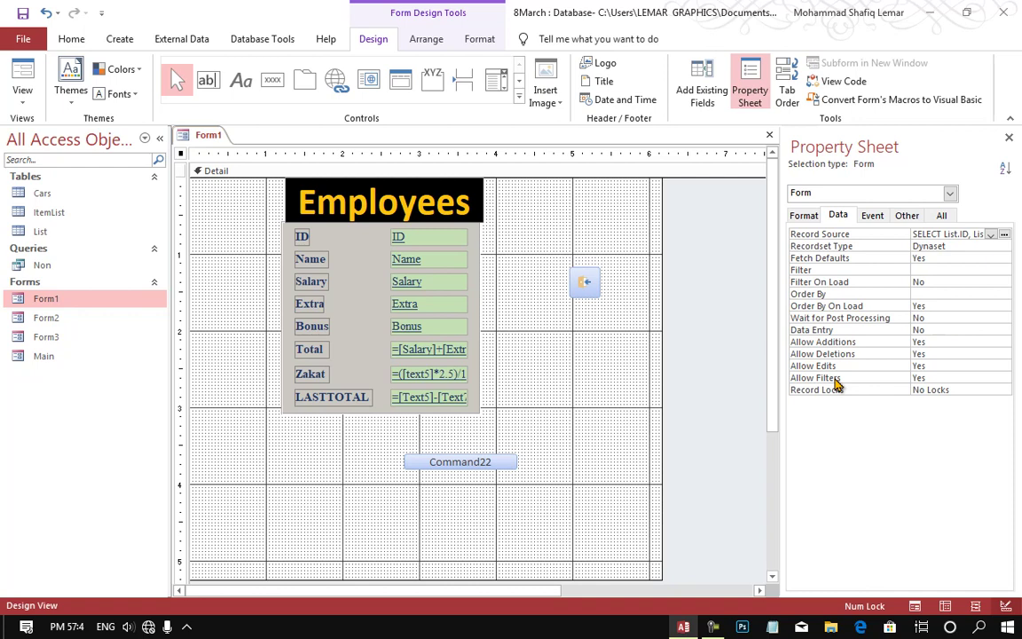
pyautogui.click(804, 216)
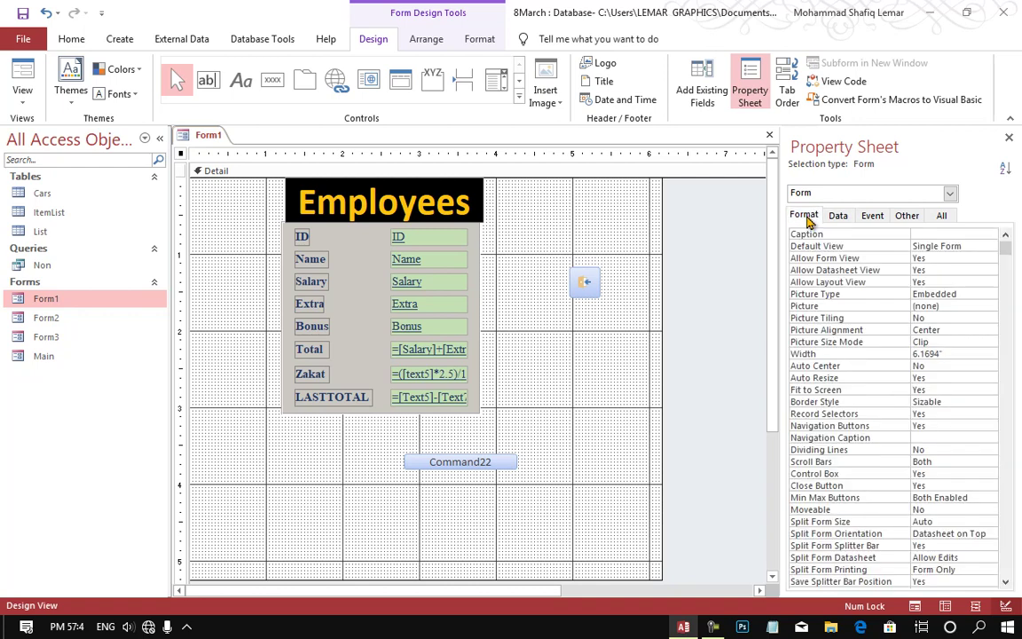
pyautogui.scroll(-2, 849, 524)
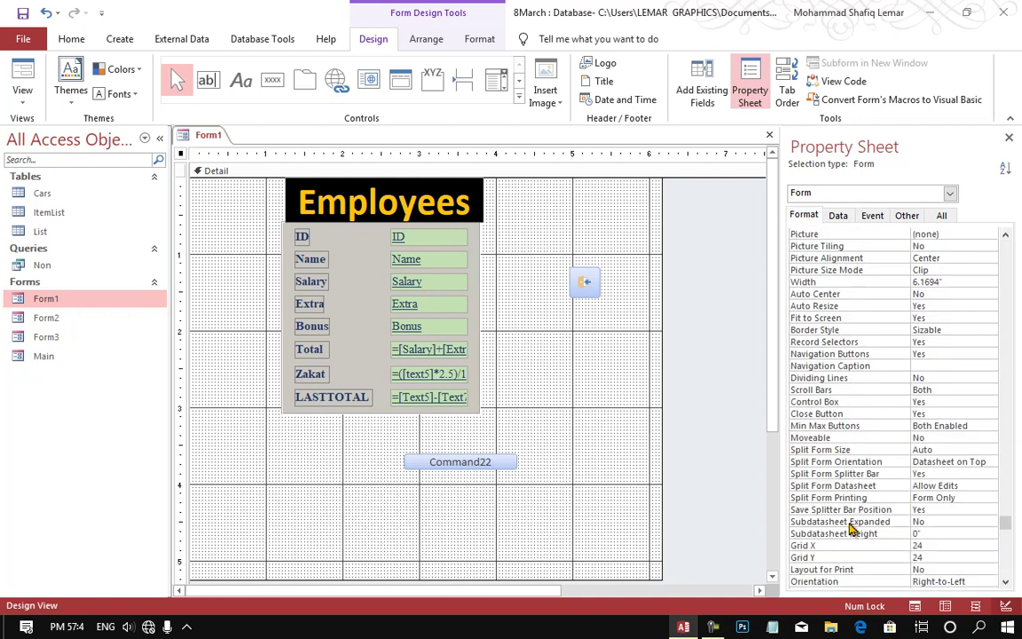
pyautogui.scroll(-1, 849, 527)
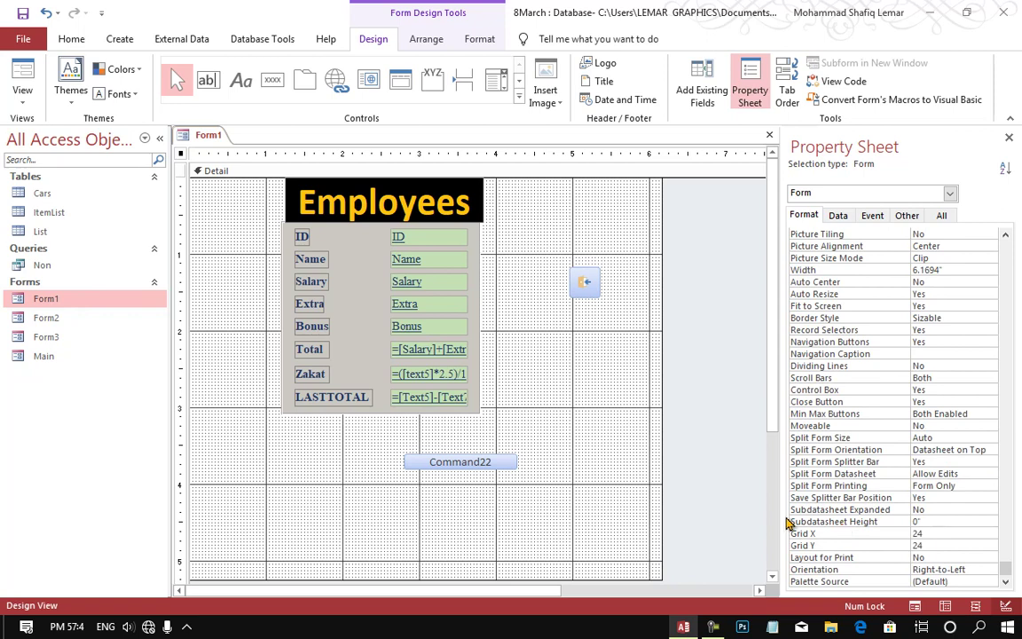
# Make Command22 taller and change its caption to 'Button'.
pyautogui.click(463, 463)
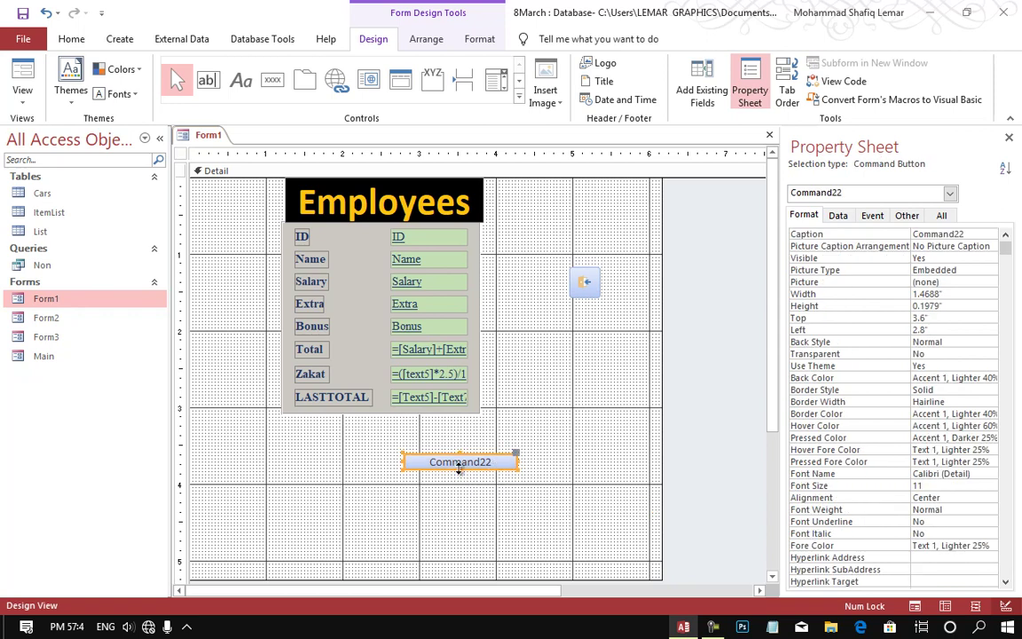
pyautogui.moveTo(460, 469); pyautogui.dragTo(460, 500)
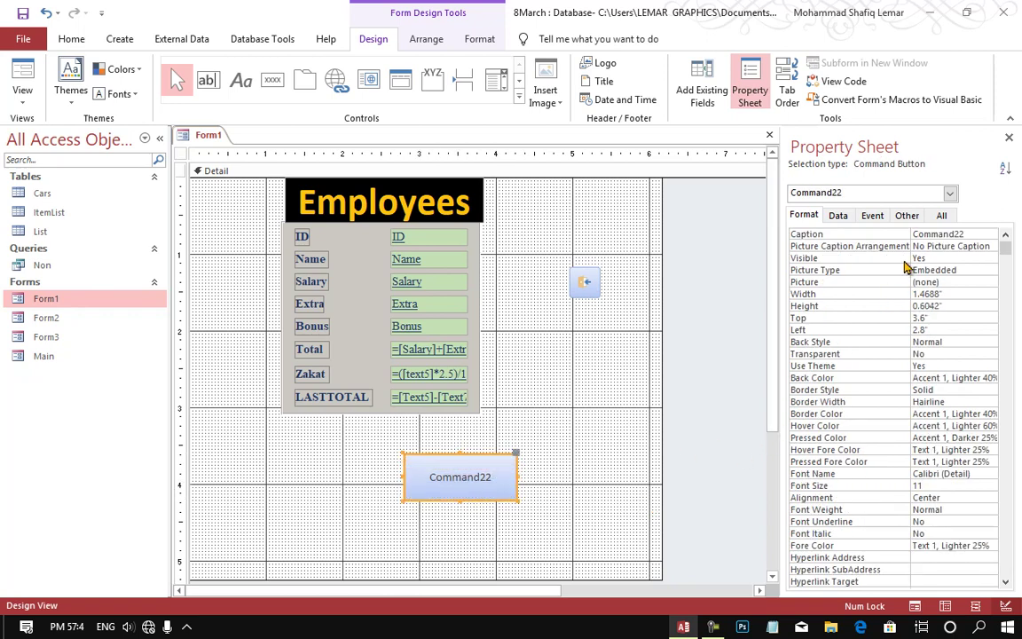
pyautogui.click(872, 216)
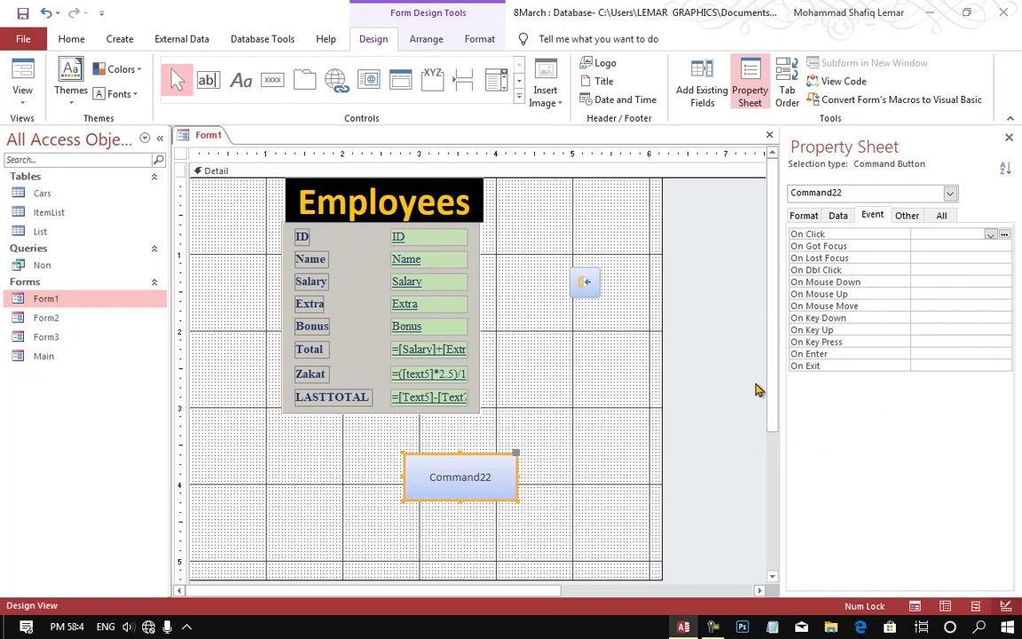
pyautogui.click(818, 219)
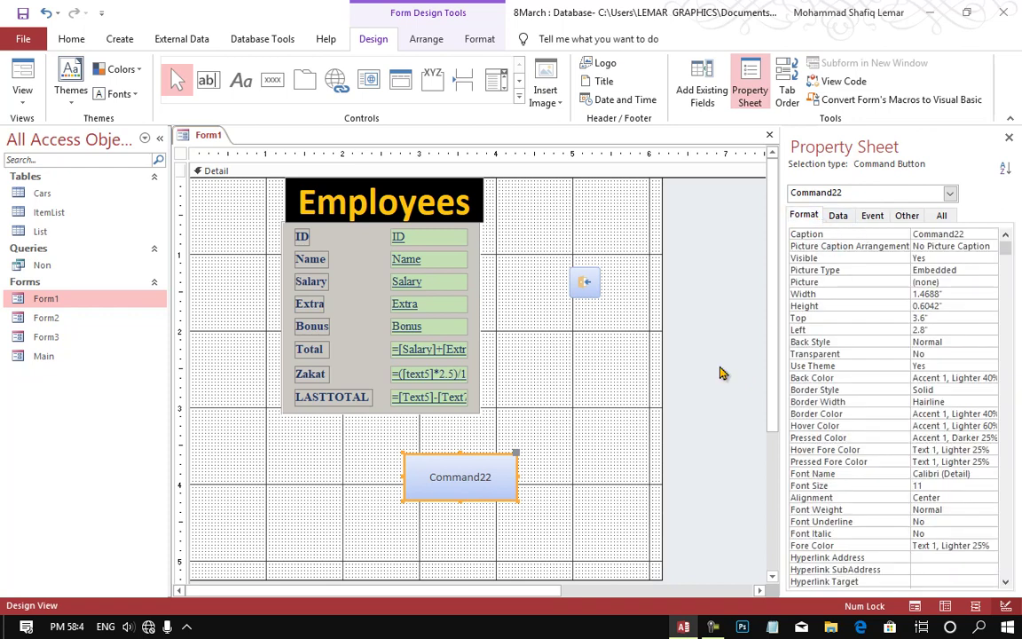
pyautogui.click(978, 234)
pyautogui.click(874, 235)
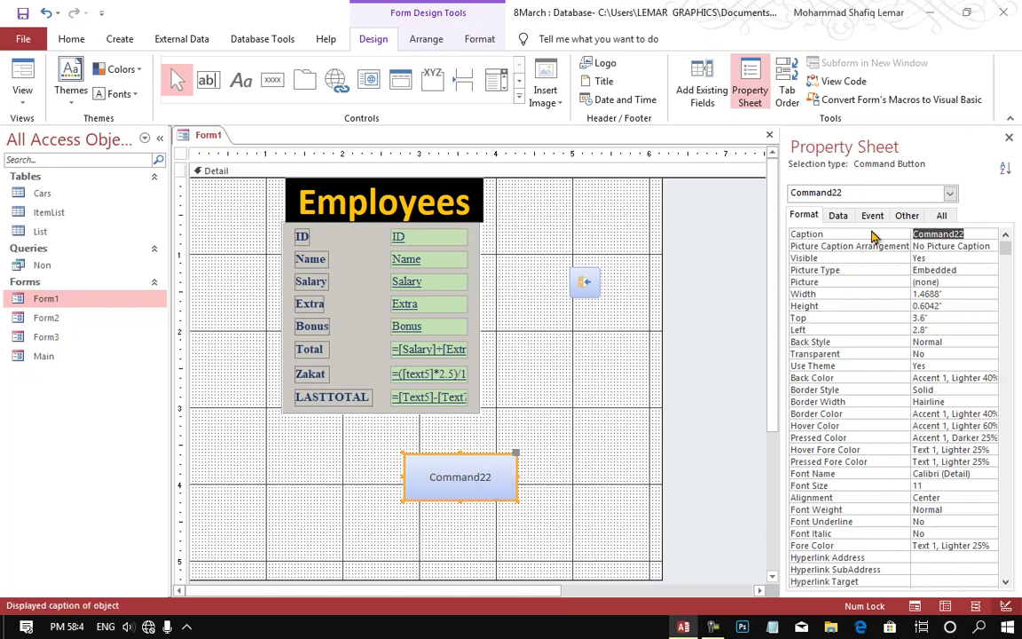
pyautogui.write('Button')
pyautogui.press('Return')
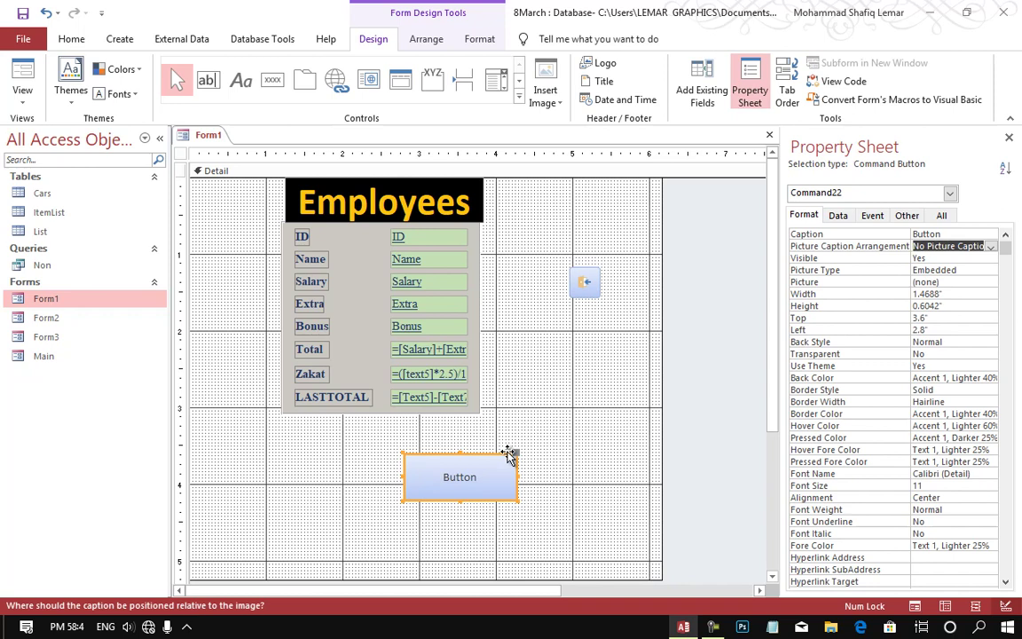
# Set the Button's Width to 2" and Height to 0.5".
pyautogui.click(851, 258)
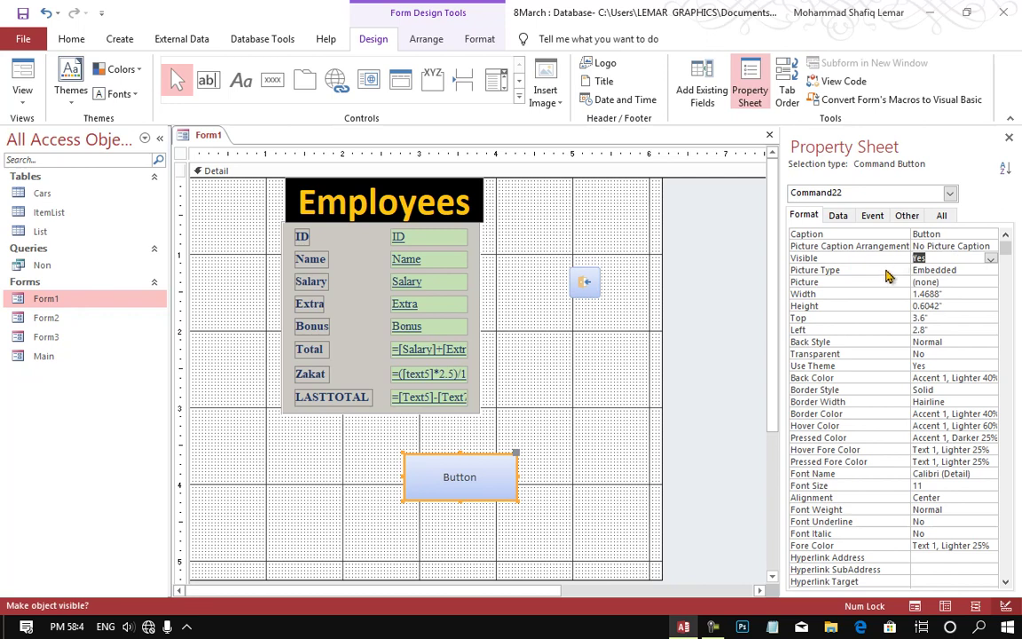
pyautogui.click(884, 270)
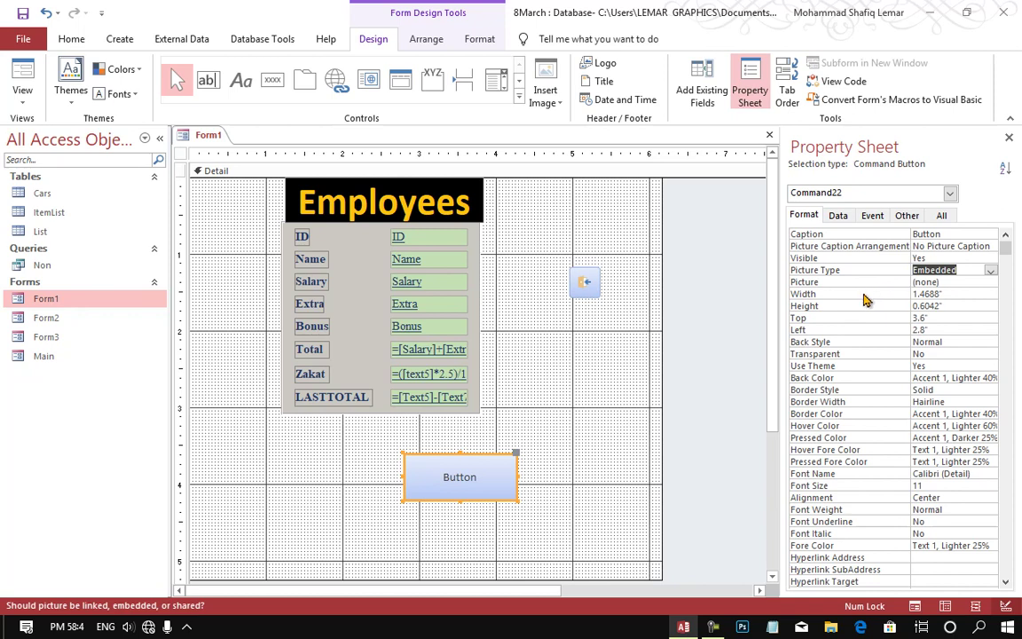
pyautogui.click(864, 295)
pyautogui.click(872, 305)
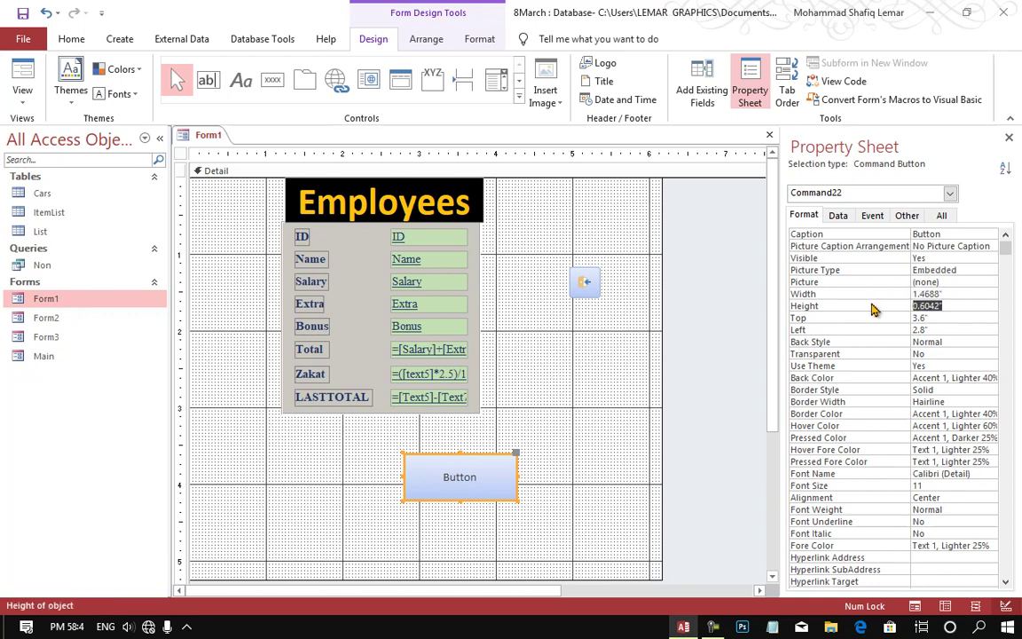
pyautogui.click(870, 317)
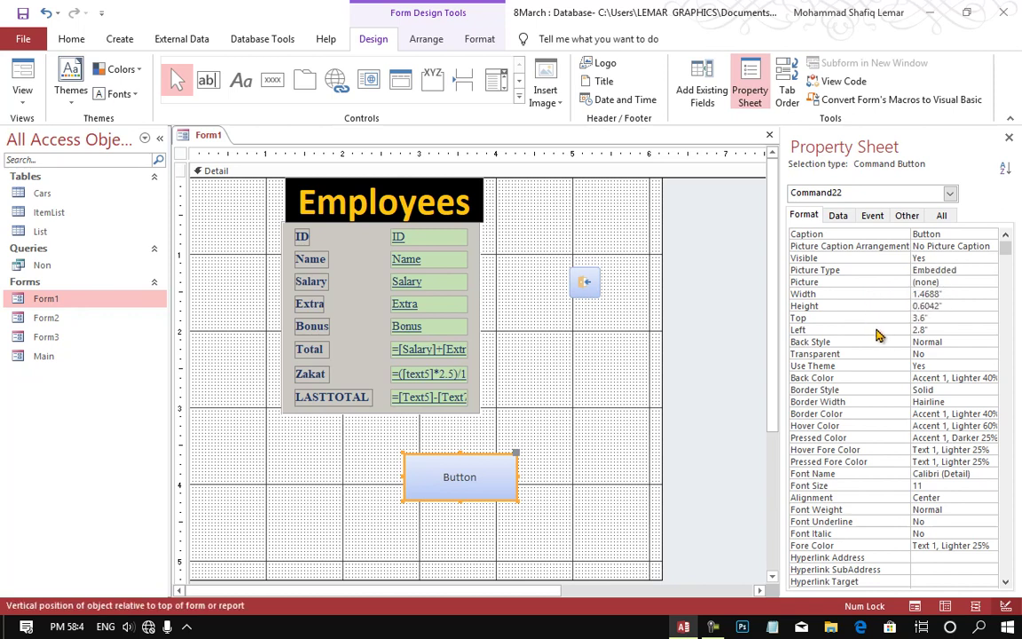
pyautogui.click(878, 329)
pyautogui.click(877, 296)
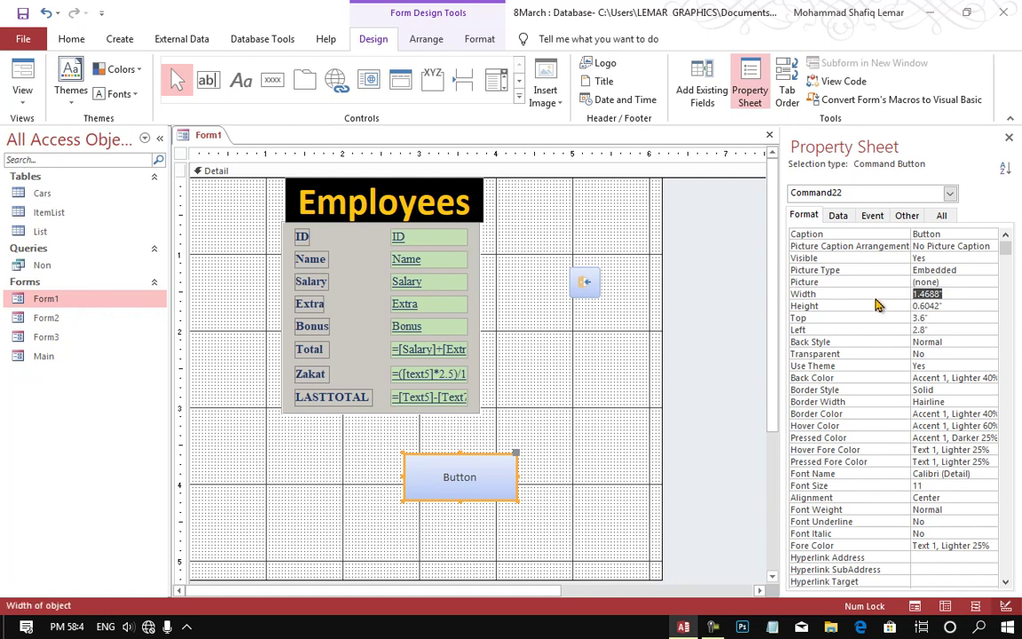
pyautogui.write('2')
pyautogui.click(874, 305)
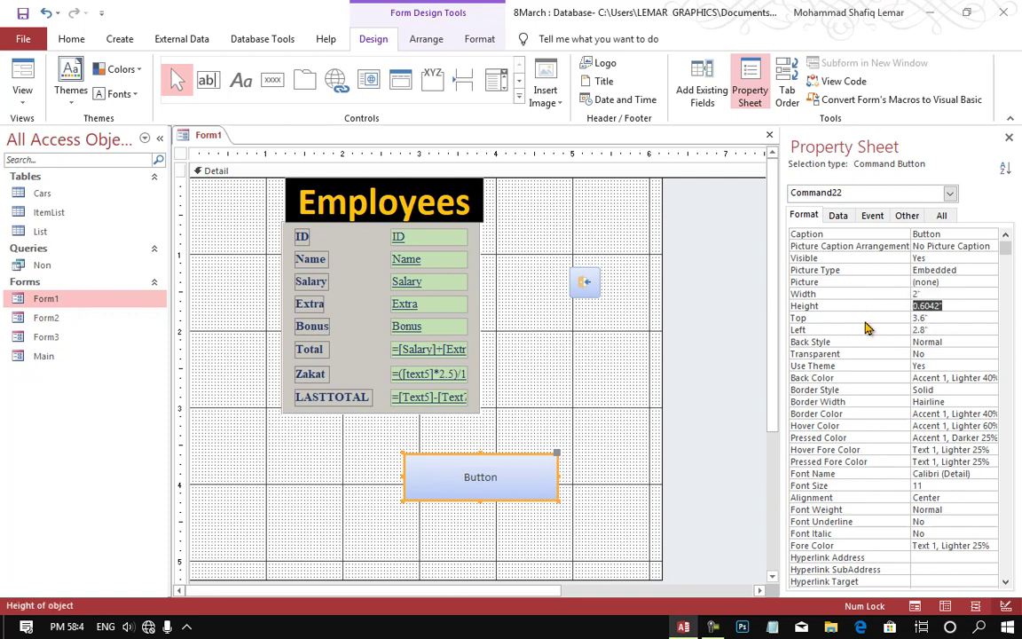
pyautogui.write('0.')
pyautogui.write('5')
pyautogui.press('Return')
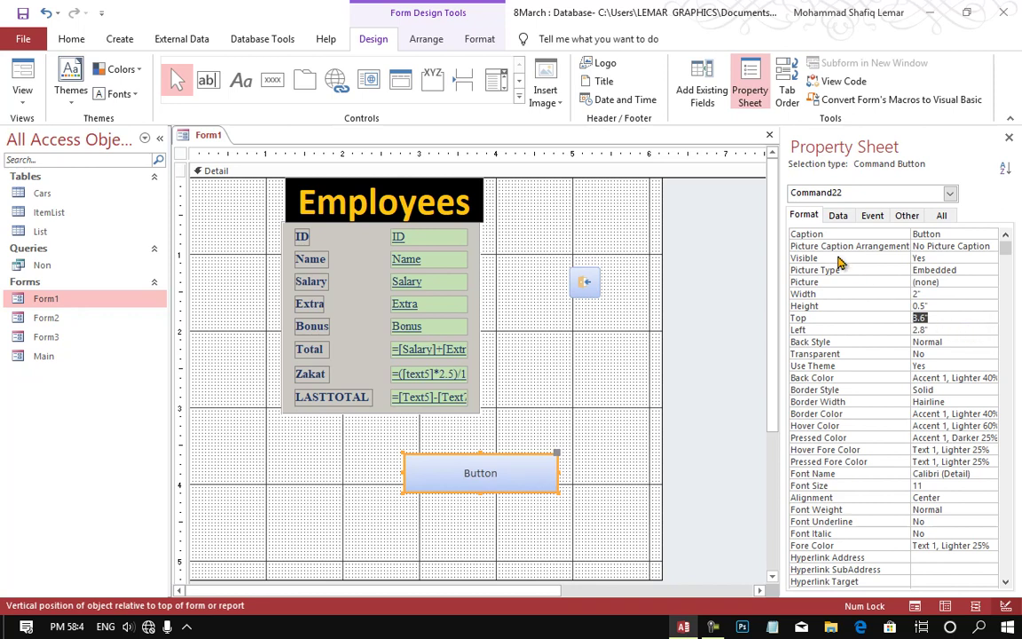
# Position the Button at Top 3.5" and Left 4".
pyautogui.write('5')
pyautogui.click(933, 329)
pyautogui.click(933, 329)
pyautogui.write('4')
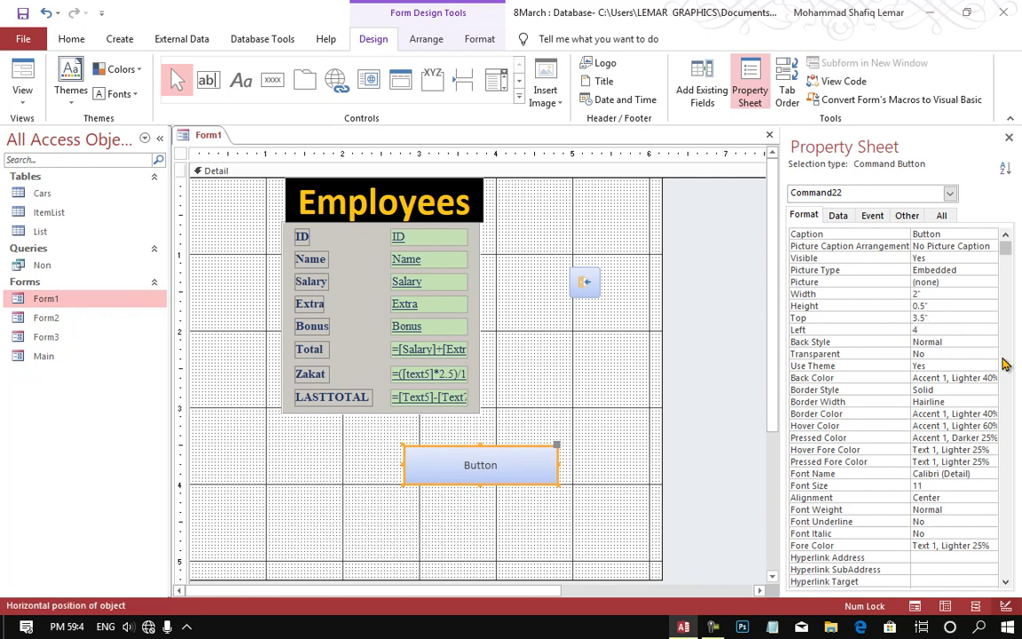
pyautogui.press('Return')
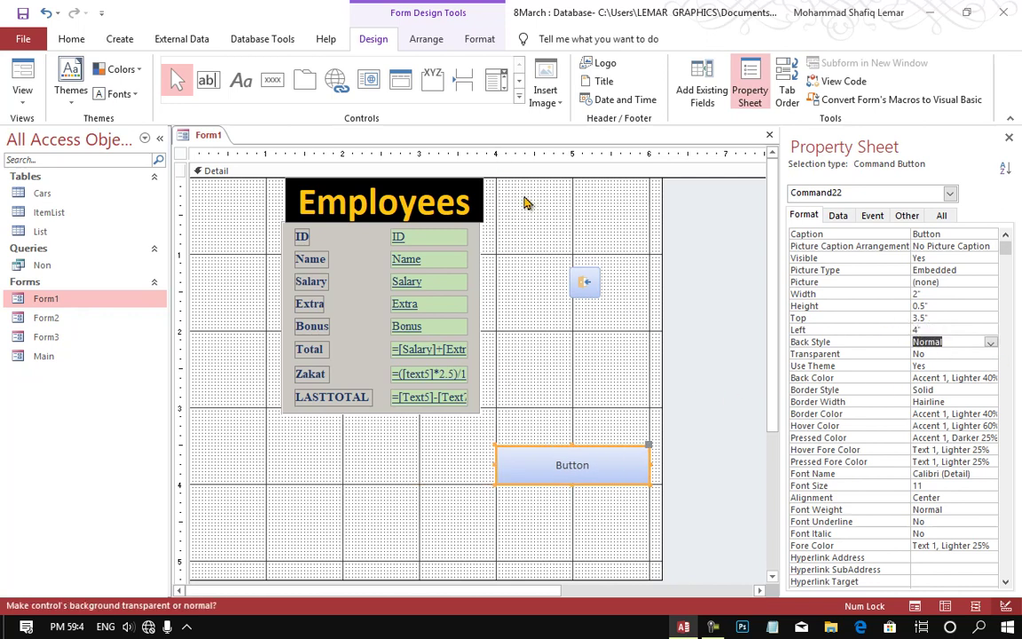
# Reselect the Button and set its Back Style to Transparent.
pyautogui.click(178, 446)
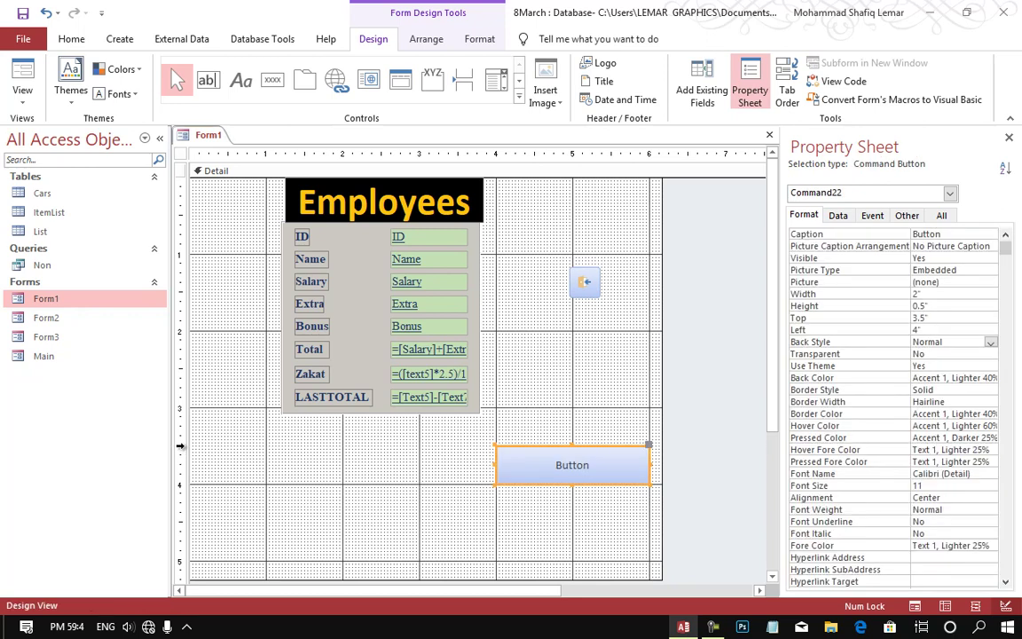
pyautogui.click(178, 445)
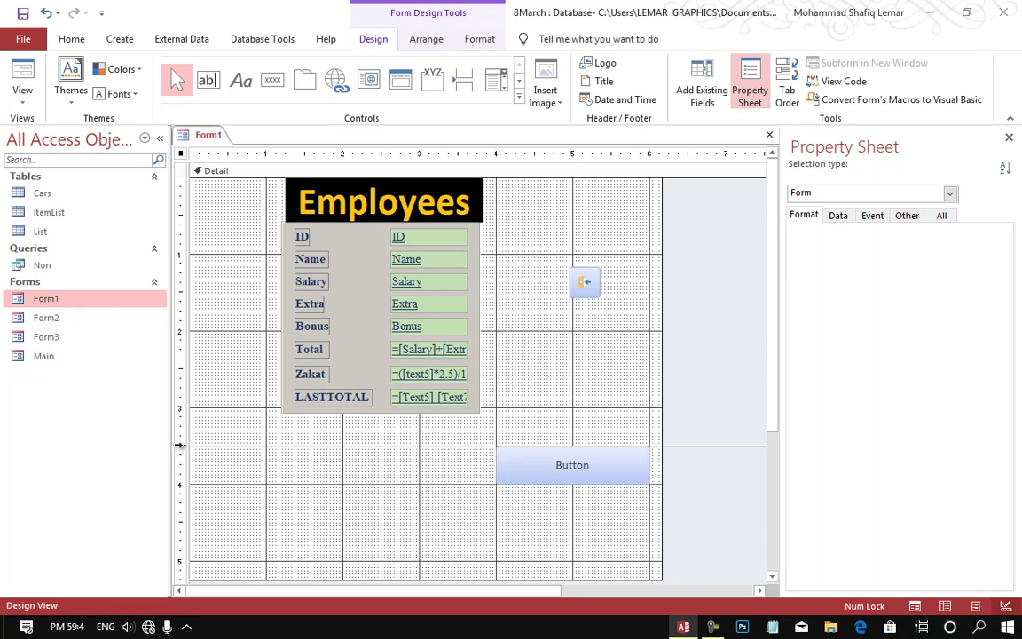
pyautogui.click(179, 445)
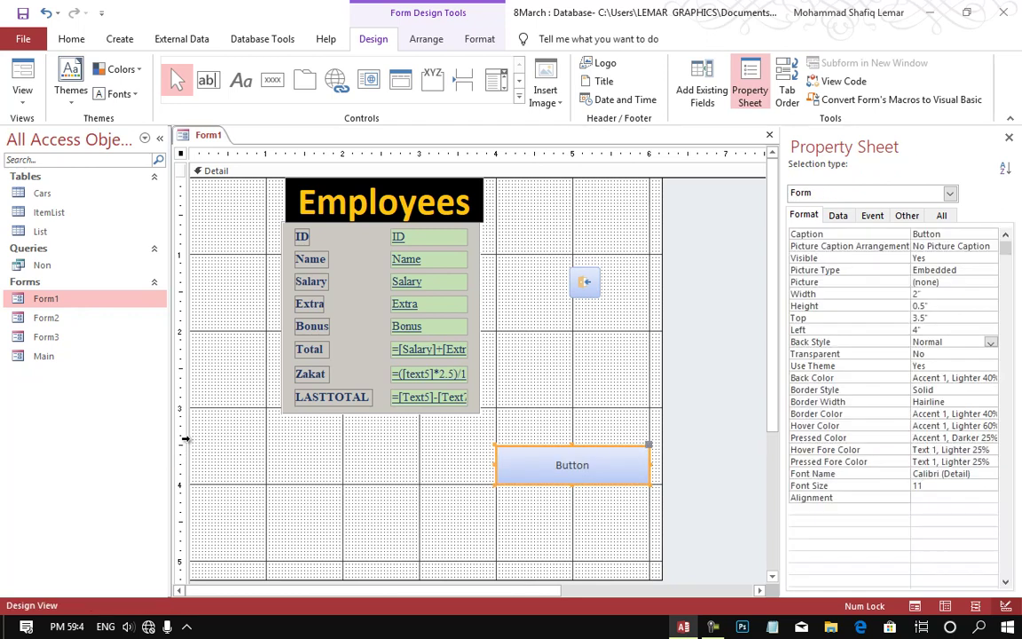
pyautogui.click(498, 154)
pyautogui.click(498, 153)
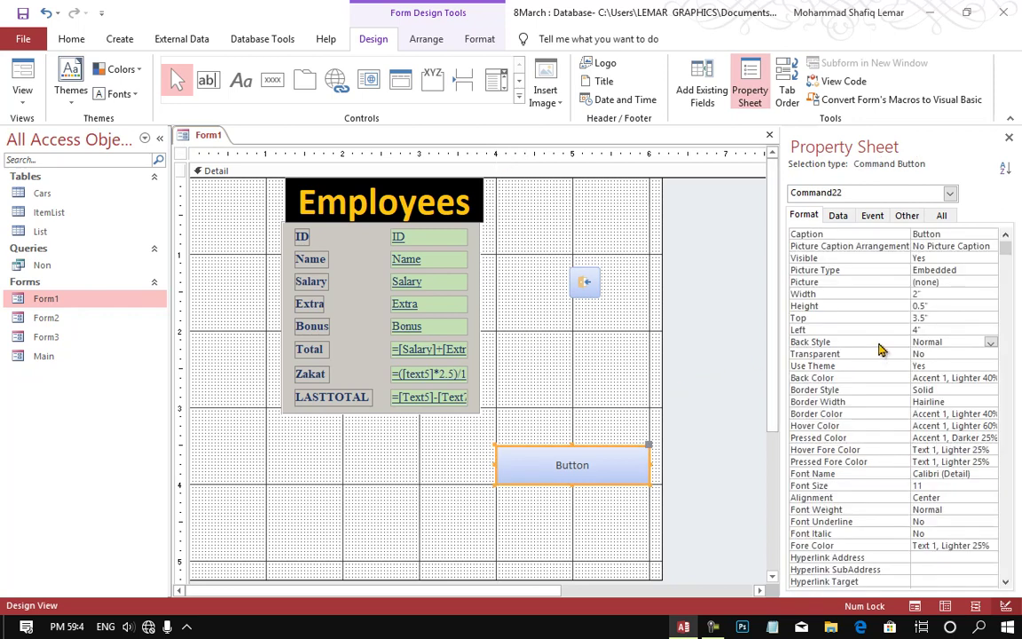
pyautogui.click(980, 343)
pyautogui.click(990, 343)
pyautogui.click(976, 354)
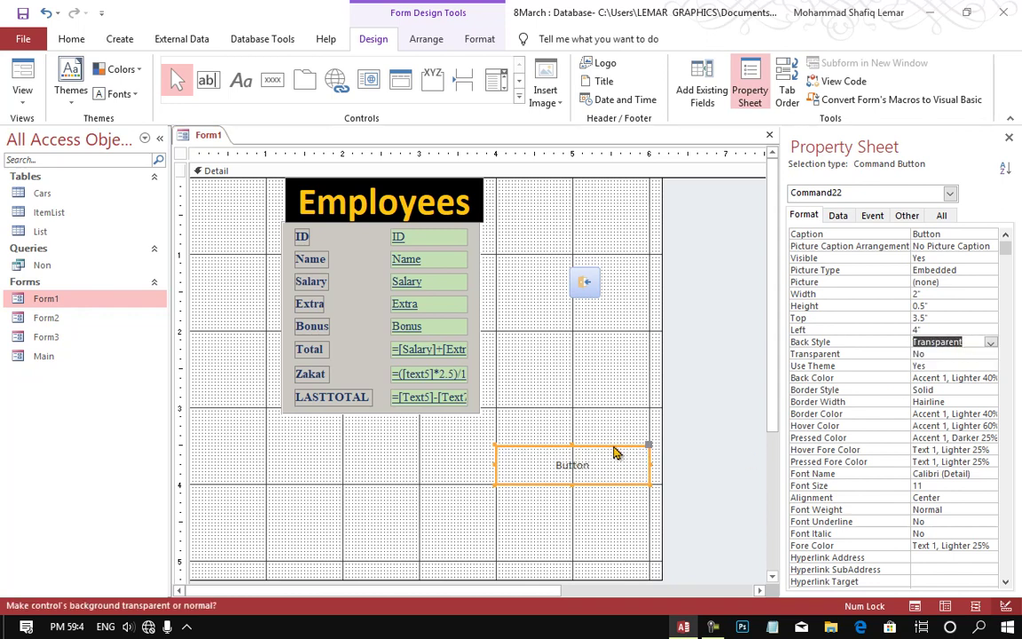
# Preview the form in Form View, then return to Design View.
pyautogui.press('F5')
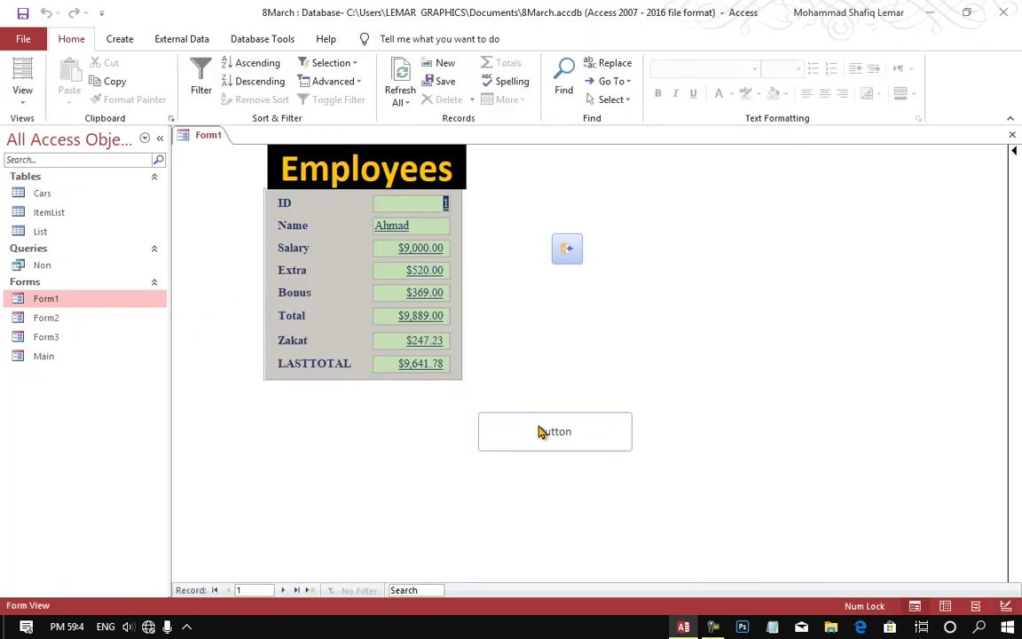
pyautogui.rightClick(684, 325)
pyautogui.click(715, 366)
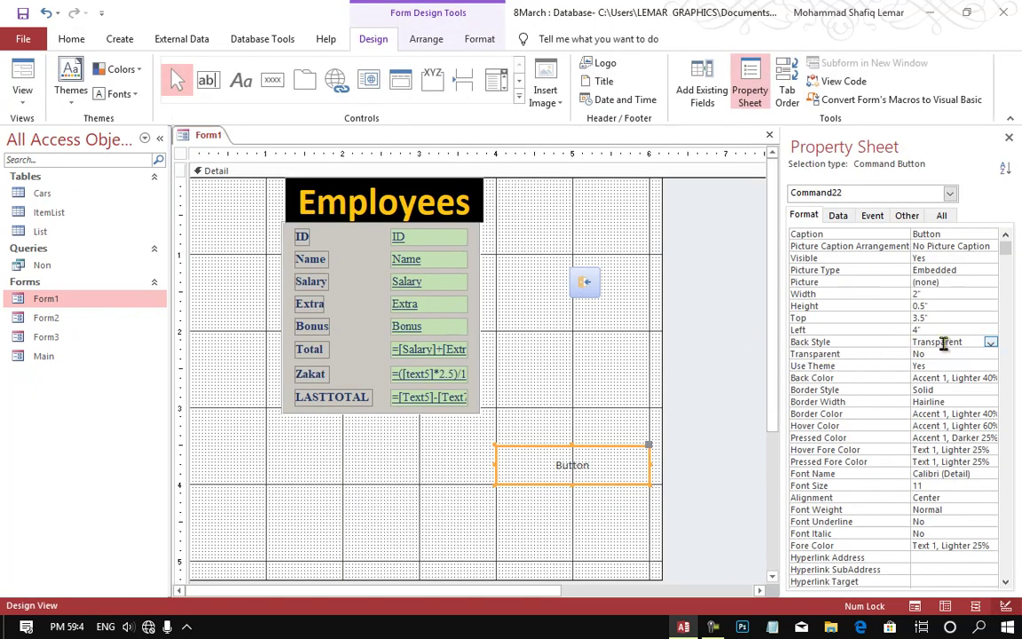
# Set Command22's Back Style from Transparent back to Normal.
pyautogui.click(992, 343)
pyautogui.click(954, 361)
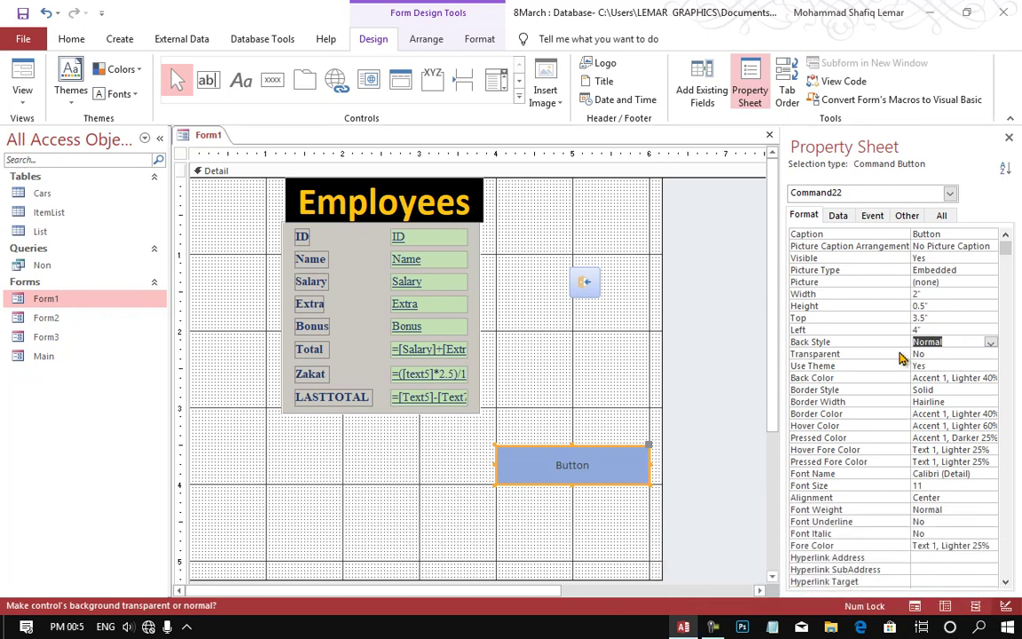
pyautogui.click(907, 354)
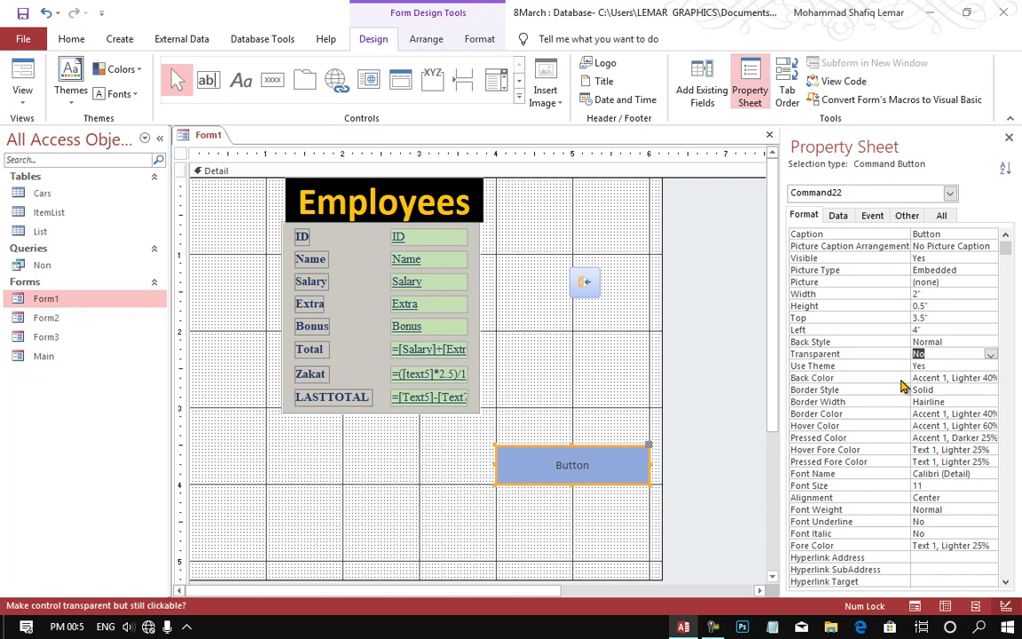
# Reselect the button and select its Use Theme property.
pyautogui.scroll(-5, 985, 350)
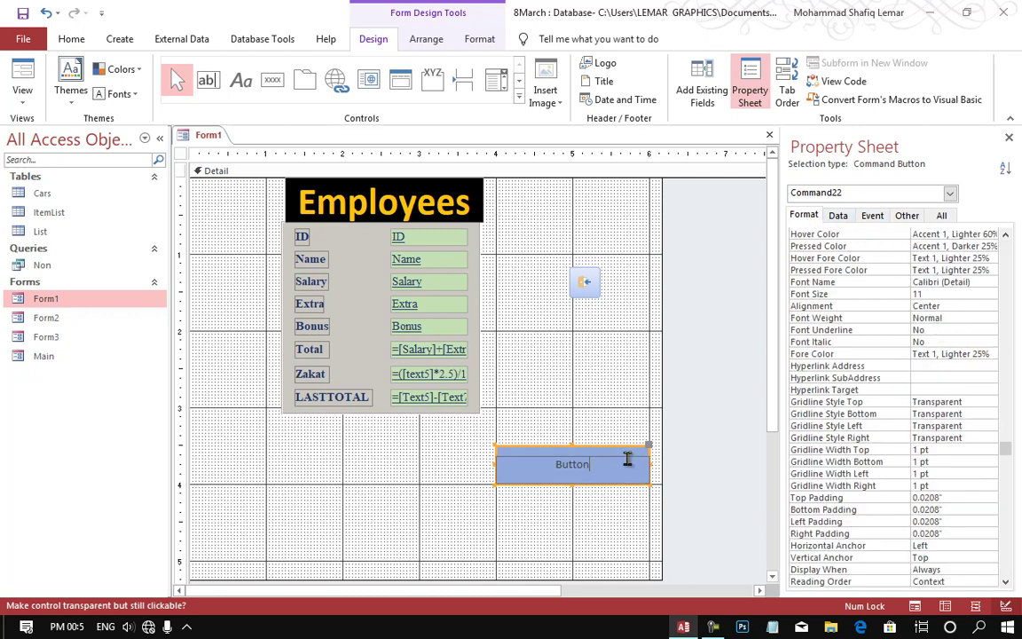
pyautogui.click(656, 457)
pyautogui.click(599, 455)
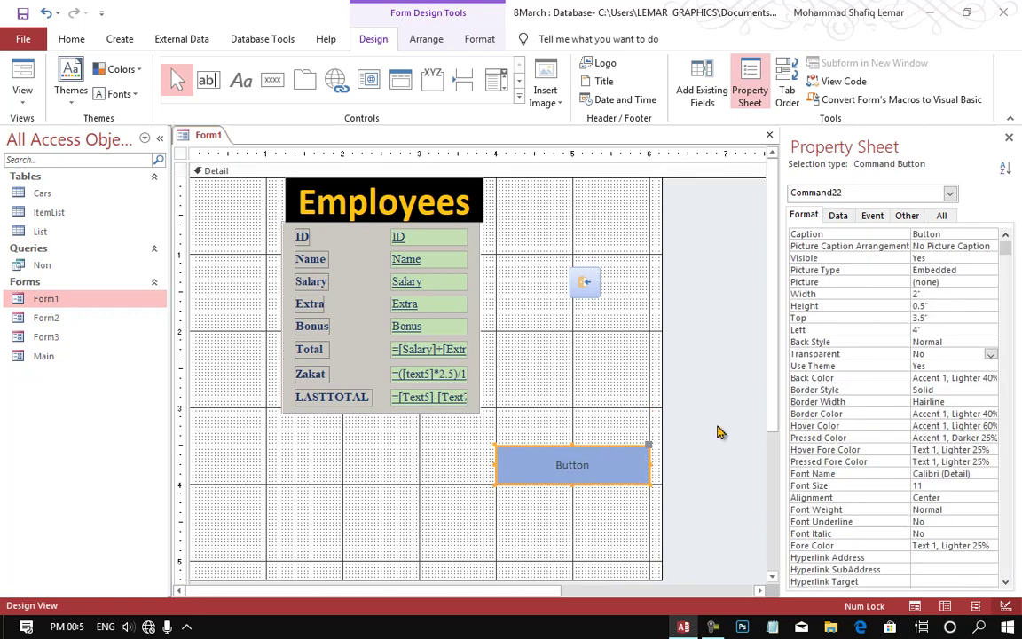
pyautogui.click(835, 367)
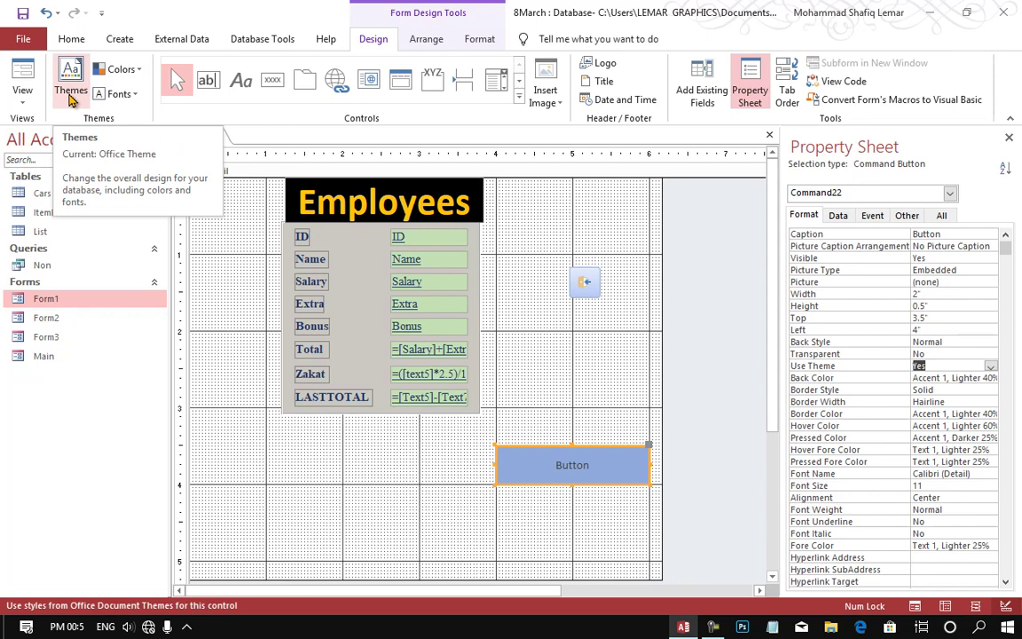
# Apply another Office theme so the button turns blue in Century Gothic and the fields pink.
pyautogui.click(71, 93)
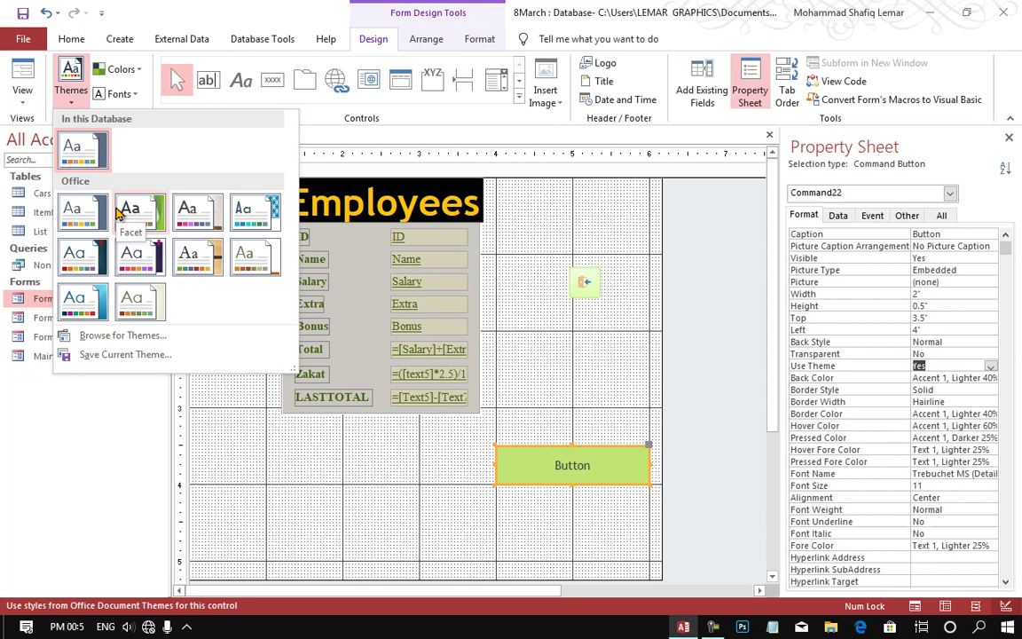
pyautogui.click(86, 304)
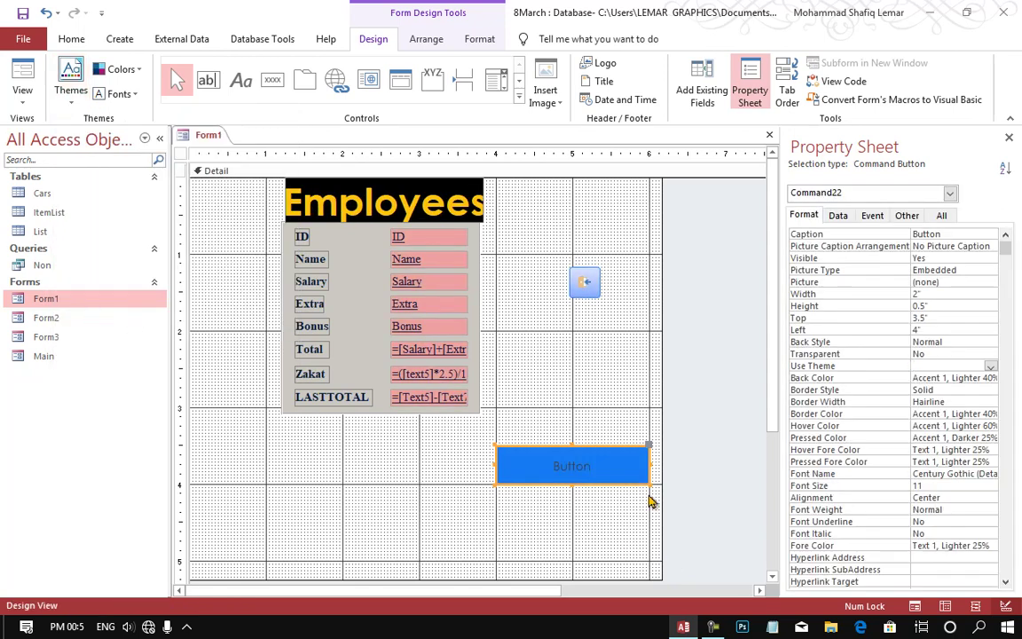
pyautogui.click(858, 367)
# Make the button's Back Color light blue.
pyautogui.click(940, 378)
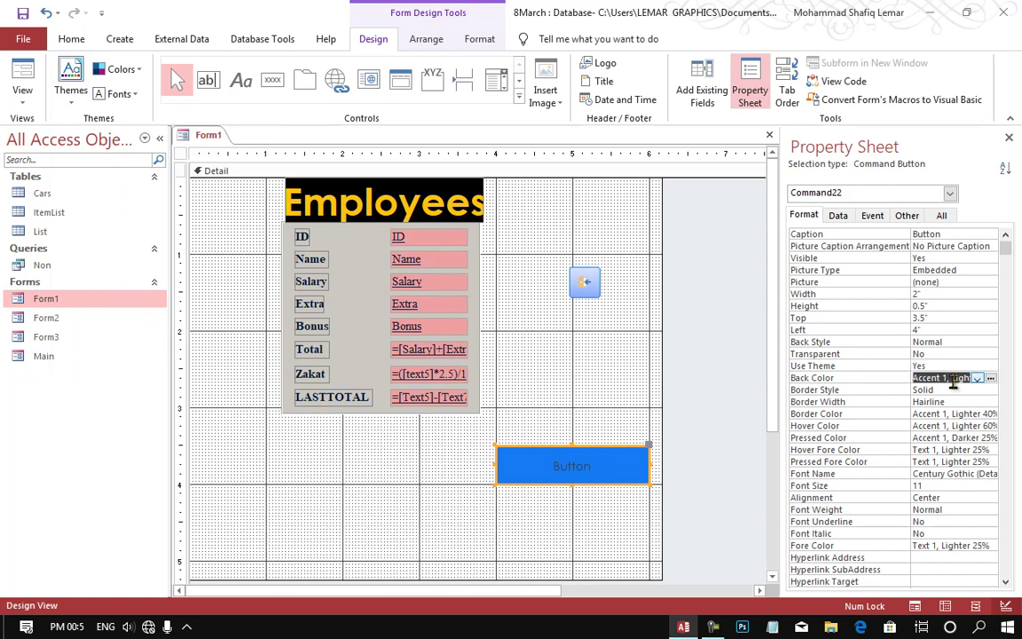
pyautogui.click(991, 379)
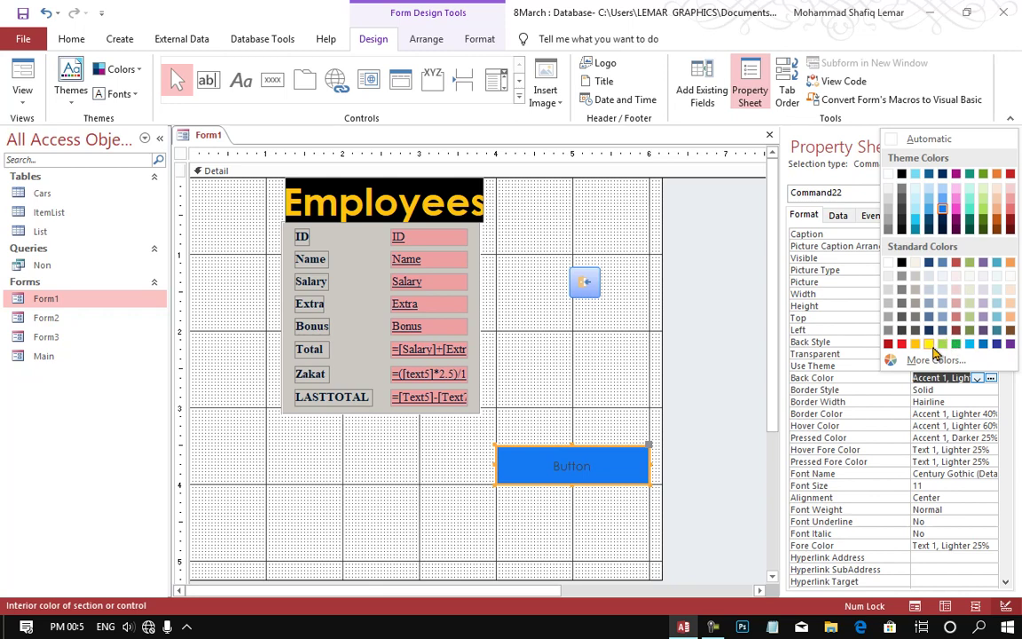
pyautogui.click(970, 344)
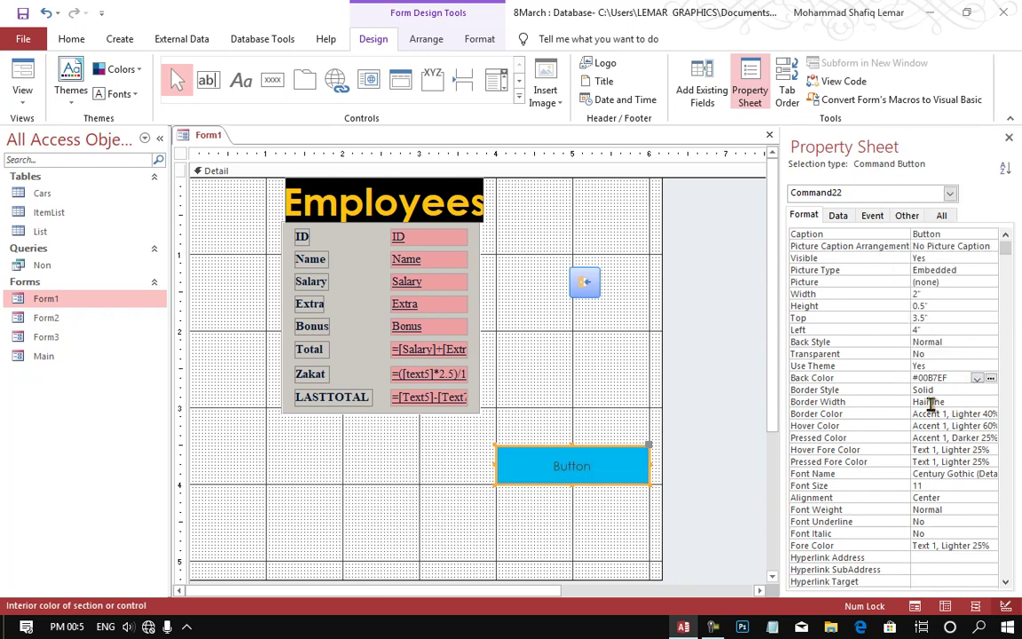
# Change the button's Border Style from Solid to Dashes, then reselect the cyan button.
pyautogui.click(928, 390)
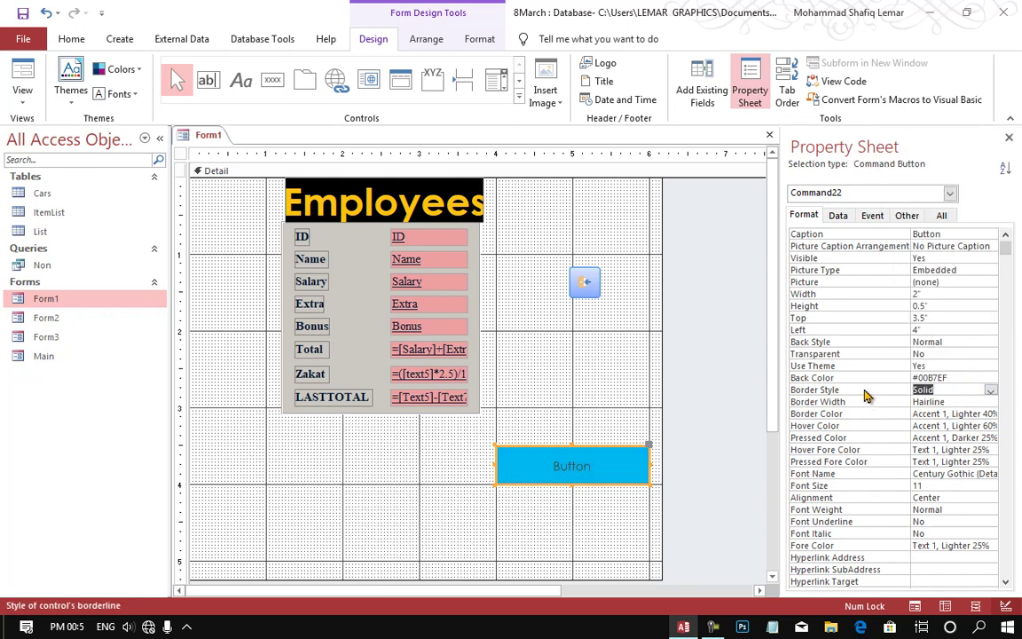
pyautogui.click(991, 391)
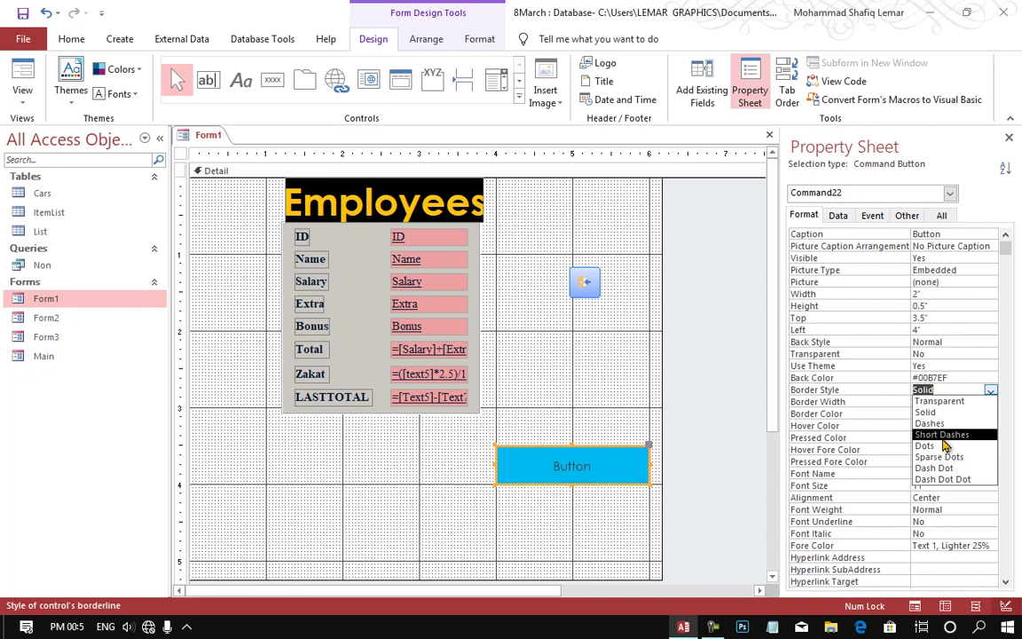
pyautogui.click(930, 424)
pyautogui.scroll(-5, 699, 453)
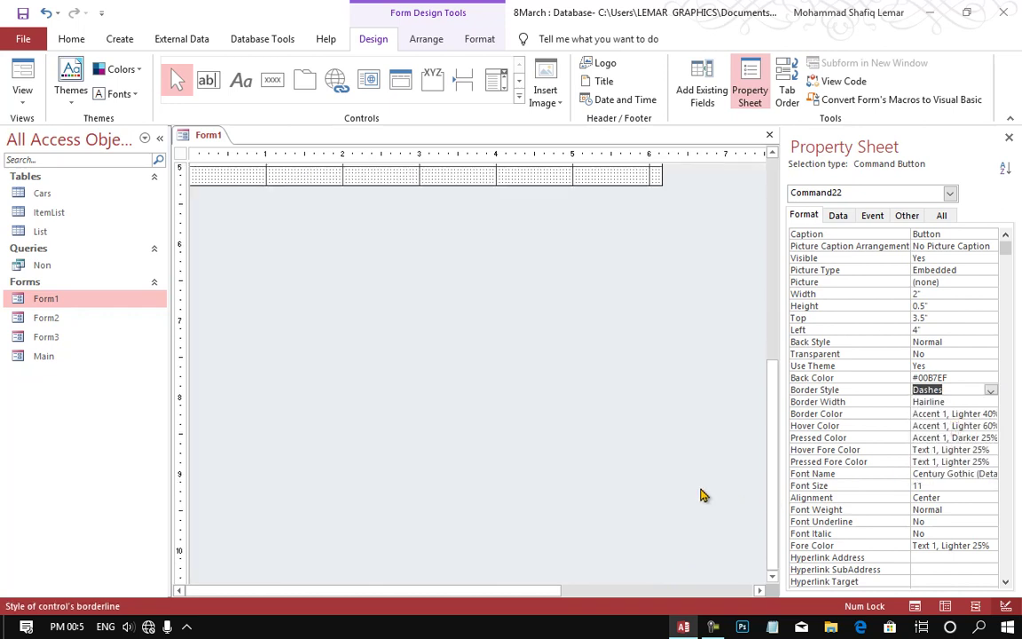
pyautogui.scroll(5, 643, 296)
pyautogui.click(708, 427)
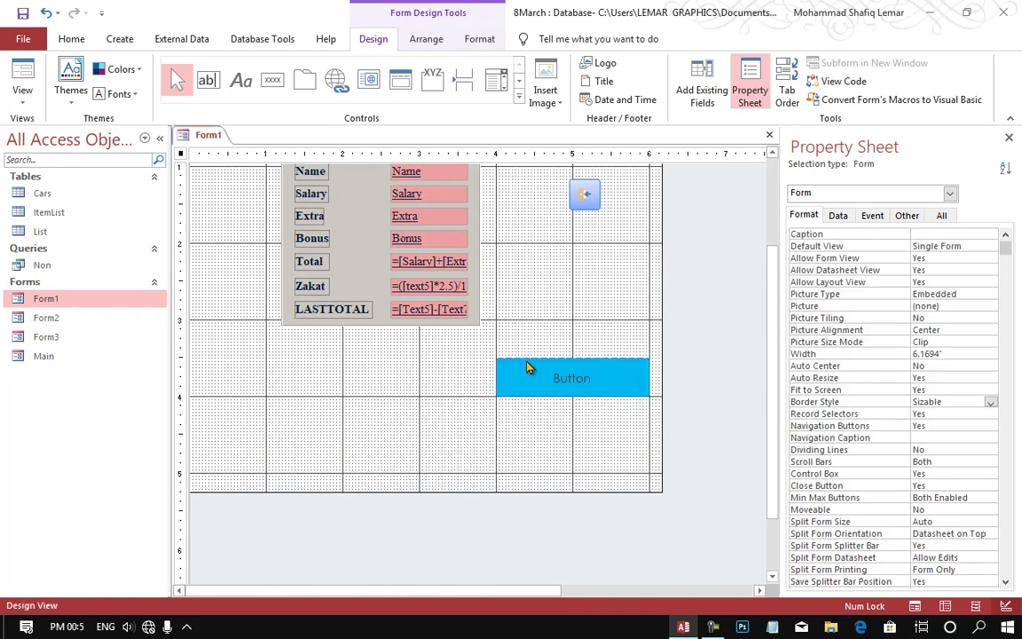
pyautogui.click(609, 367)
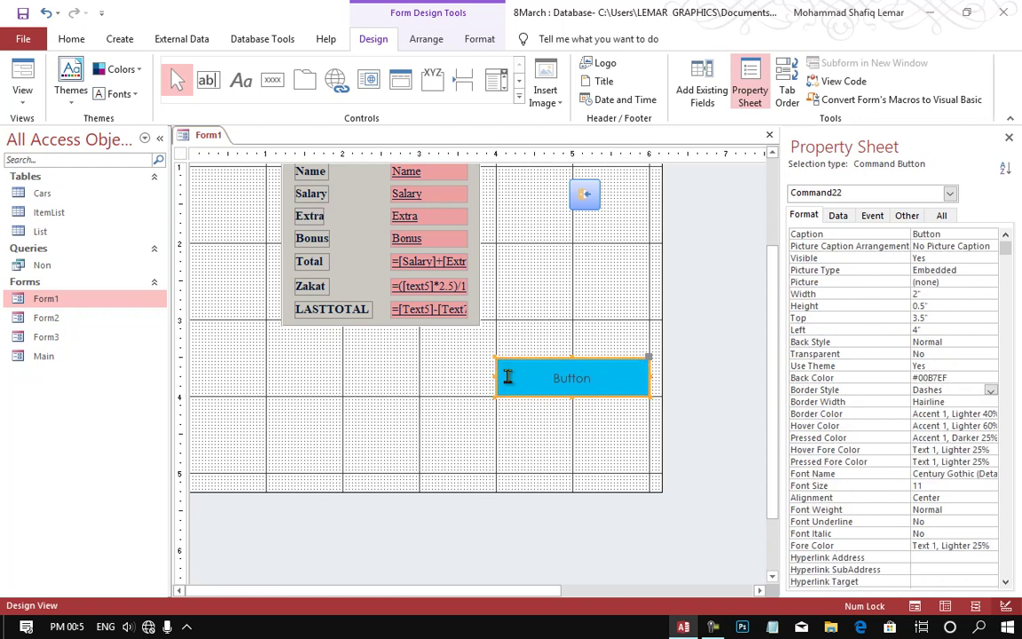
# Set the button's Border Width to 4 pt.
pyautogui.click(885, 403)
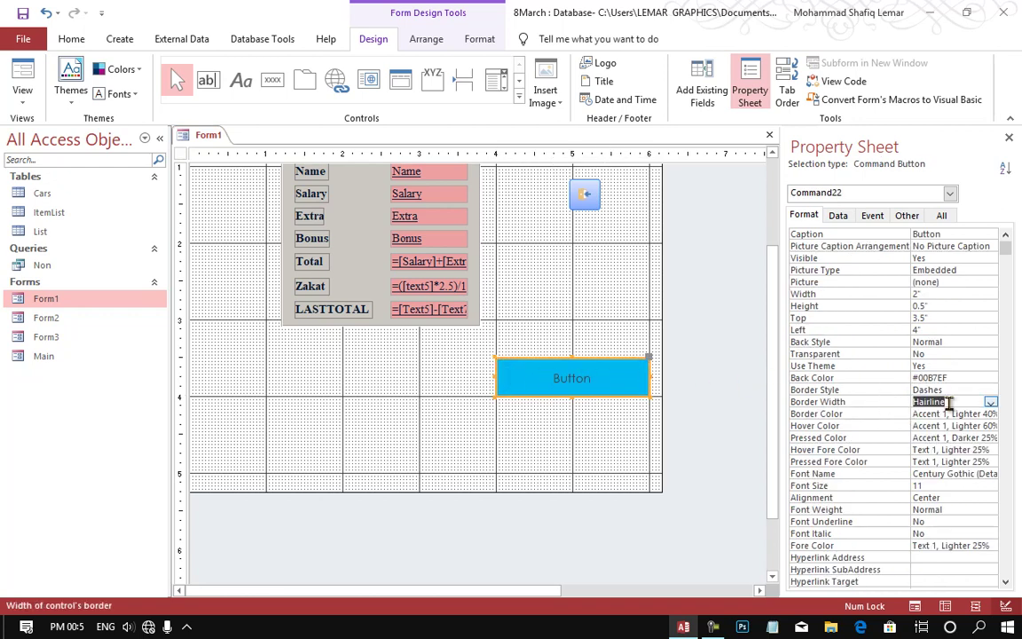
pyautogui.click(990, 403)
pyautogui.click(949, 458)
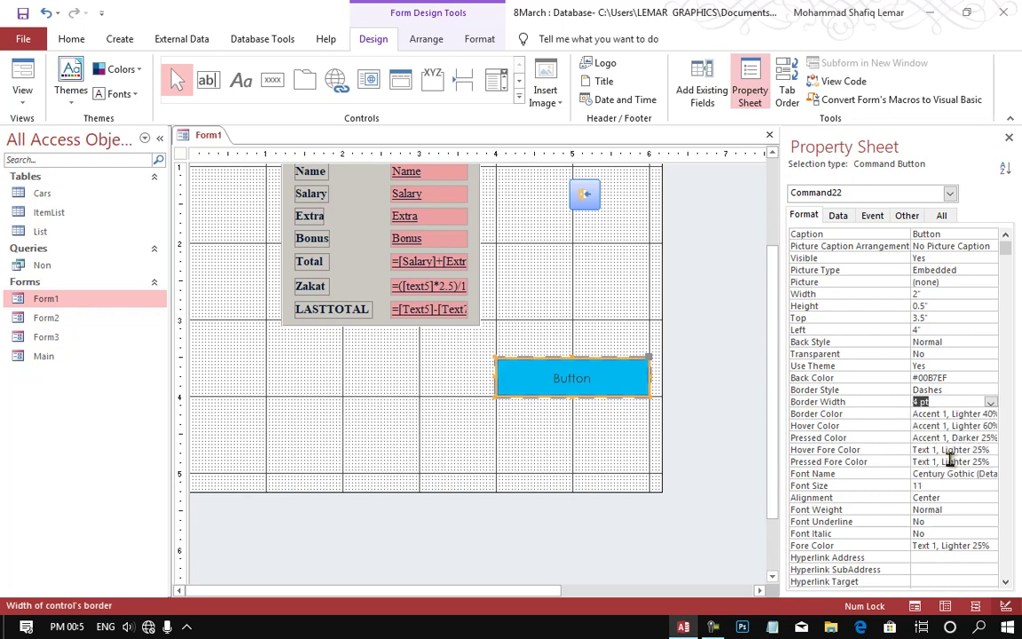
pyautogui.click(695, 434)
pyautogui.click(597, 382)
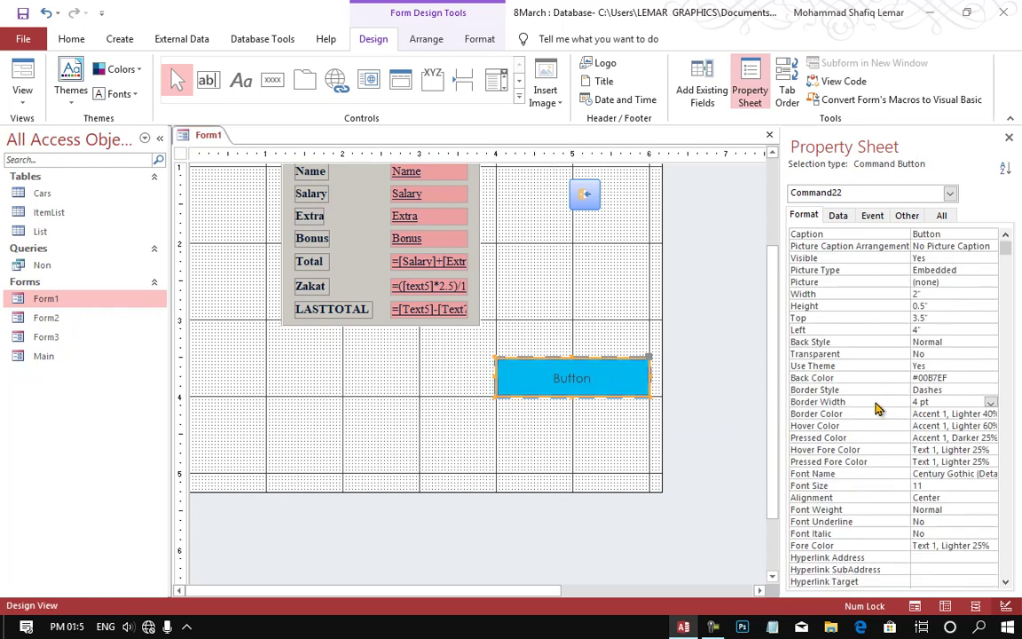
# Make the border red (#ED1C24), check it in Form View, then return to Design View.
pyautogui.click(877, 404)
pyautogui.click(874, 414)
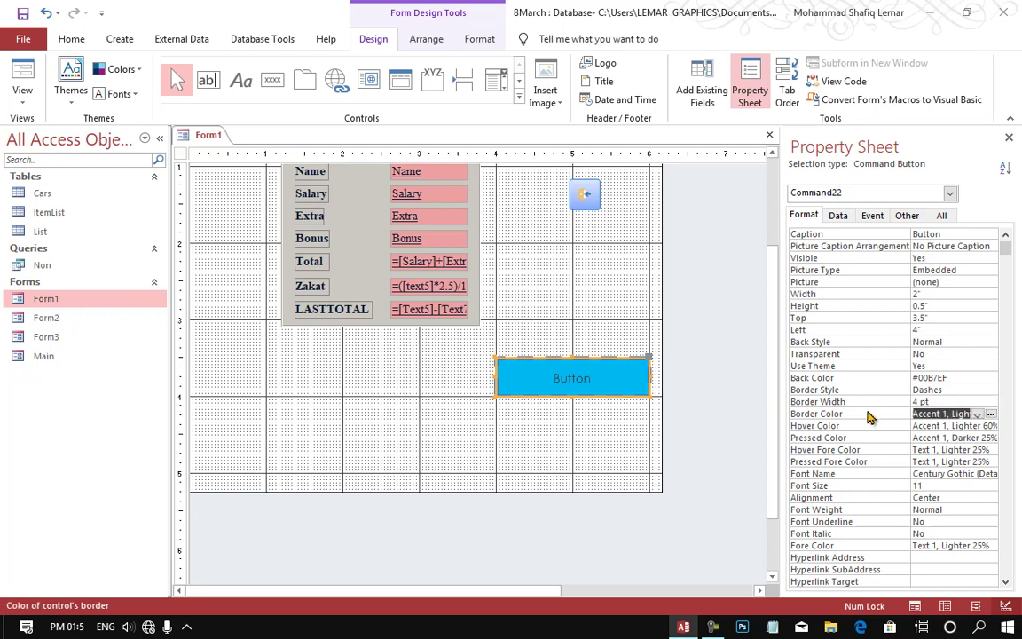
pyautogui.click(991, 413)
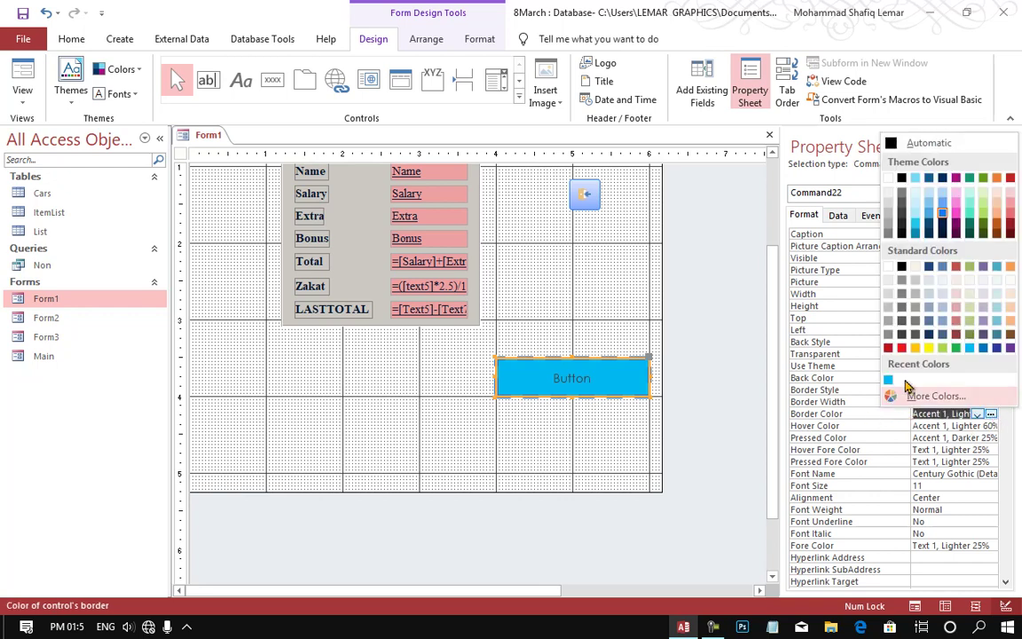
pyautogui.click(903, 348)
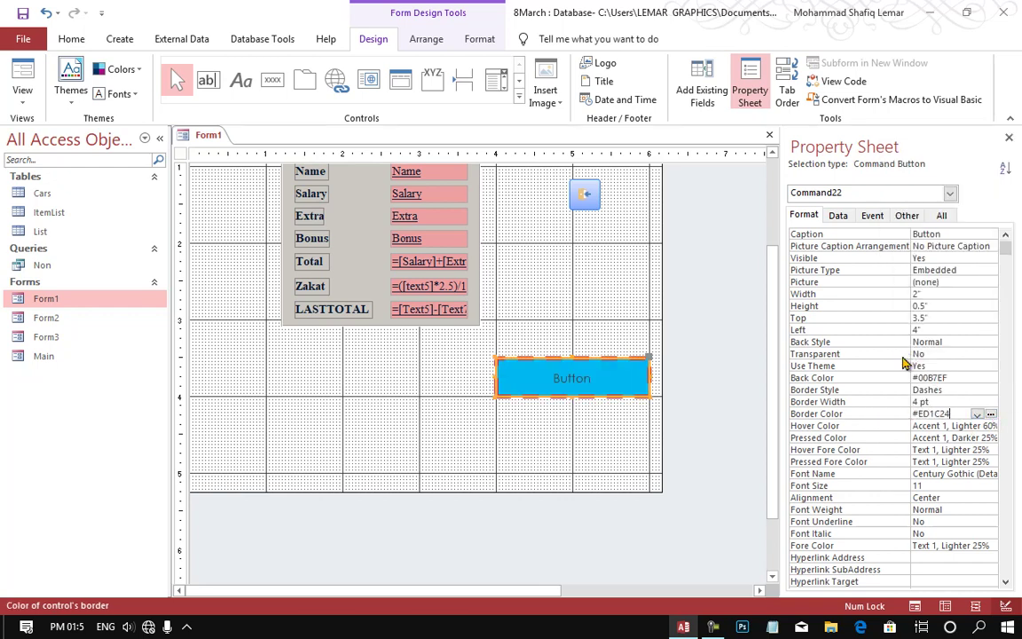
pyautogui.click(865, 426)
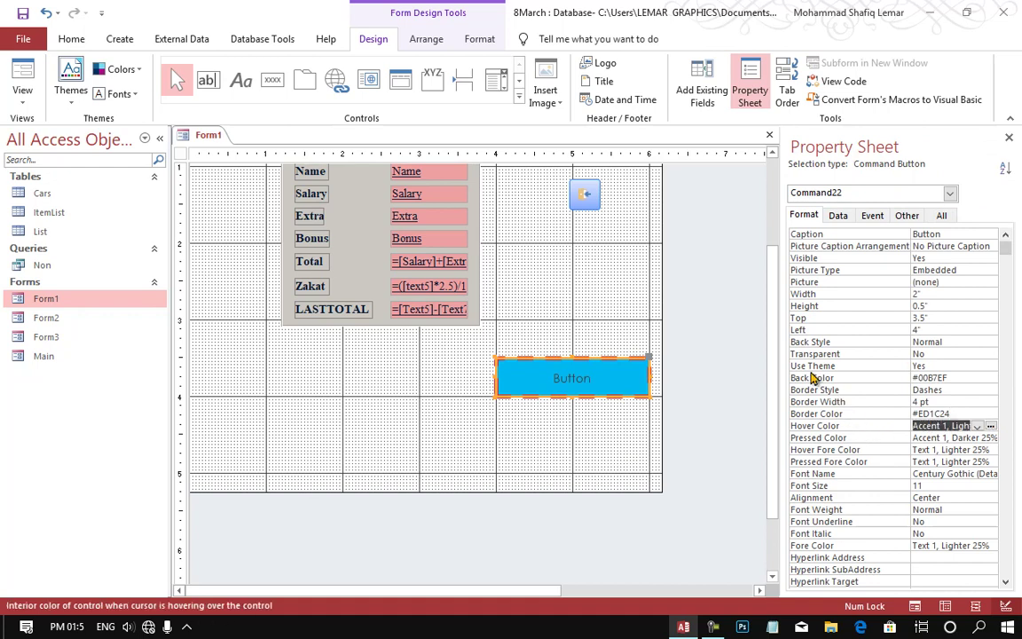
pyautogui.click(22, 75)
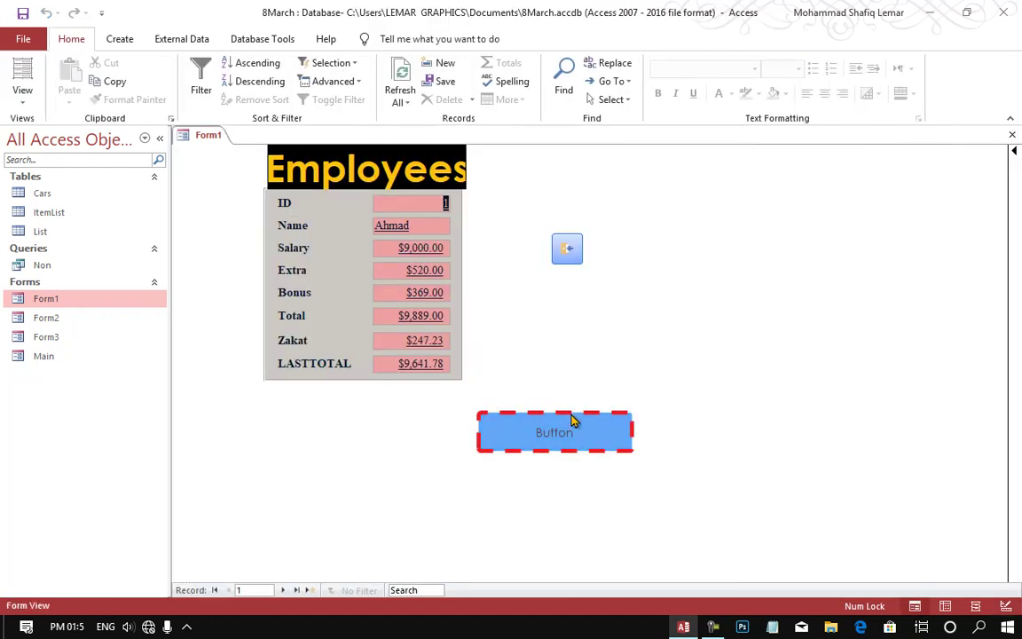
pyautogui.rightClick(654, 353)
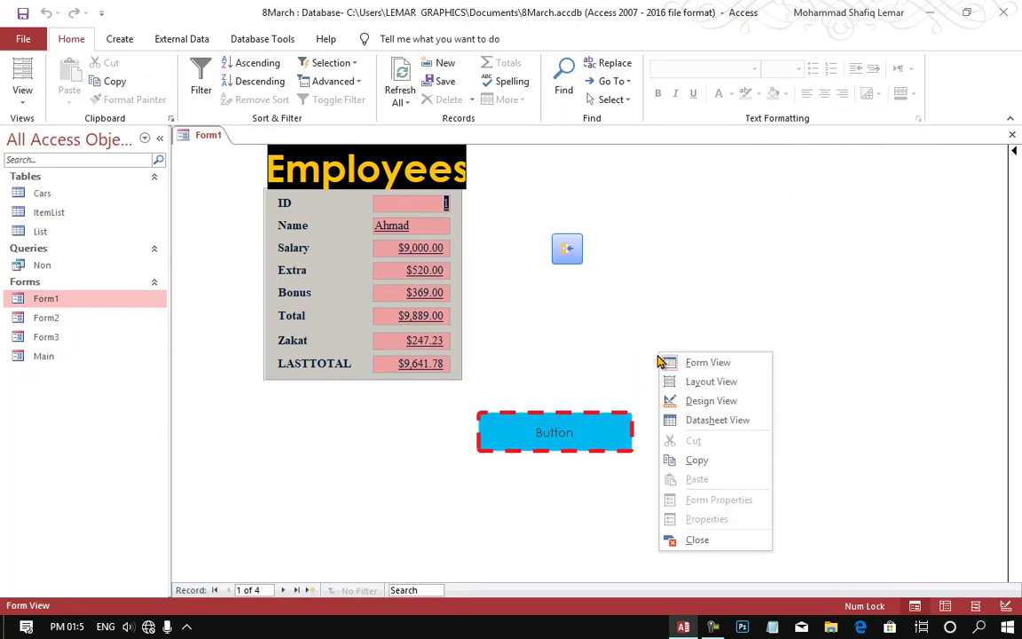
pyautogui.click(679, 399)
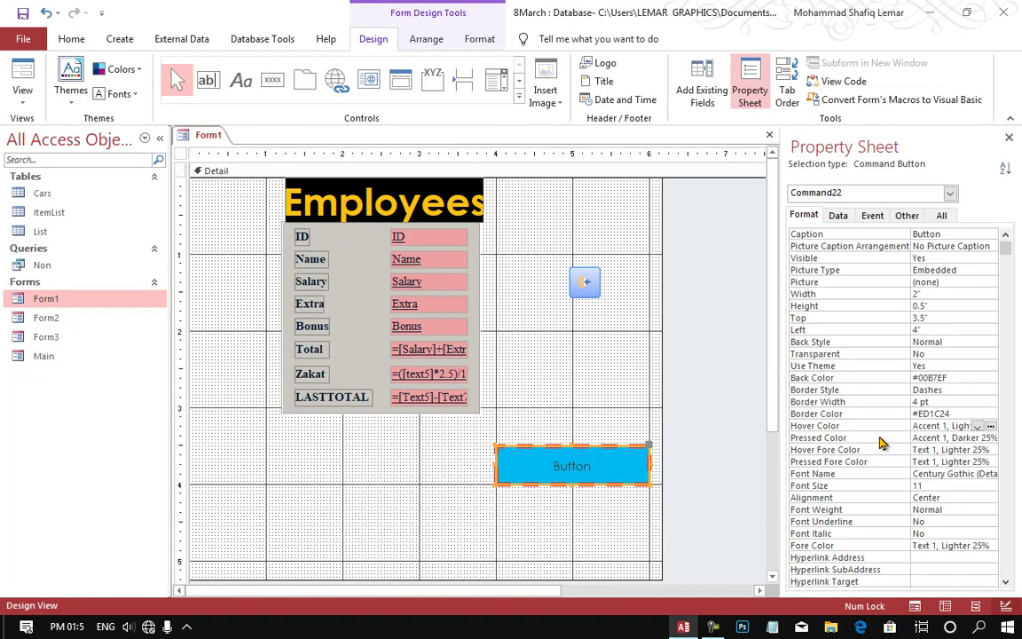
# Set the button's Hover Color to yellow (#FFF200) and test it in Form View.
pyautogui.click(918, 427)
pyautogui.click(977, 427)
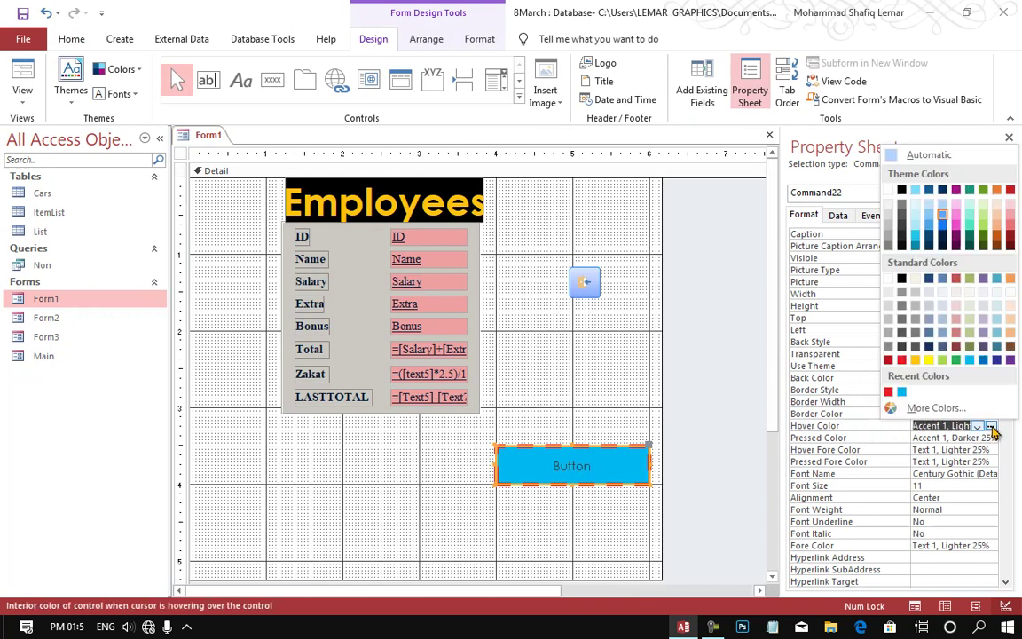
pyautogui.click(917, 360)
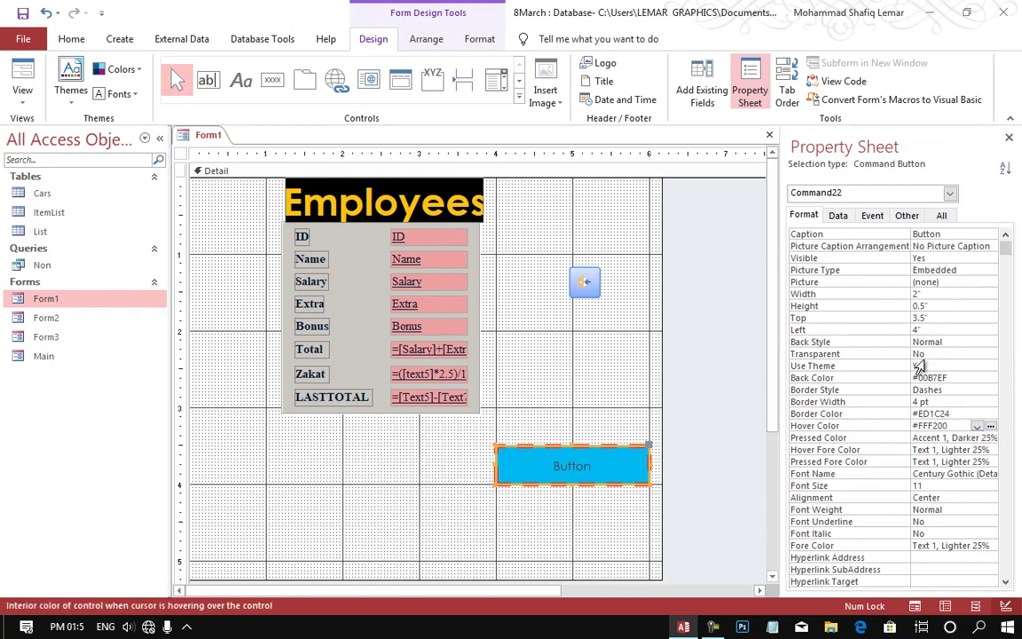
pyautogui.click(22, 78)
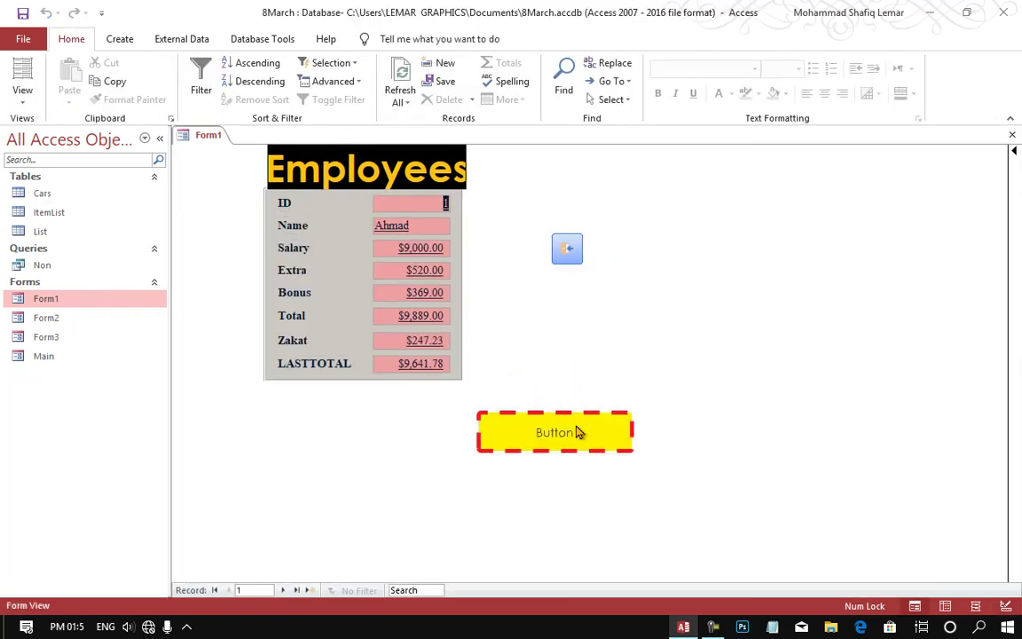
pyautogui.rightClick(611, 329)
pyautogui.click(694, 366)
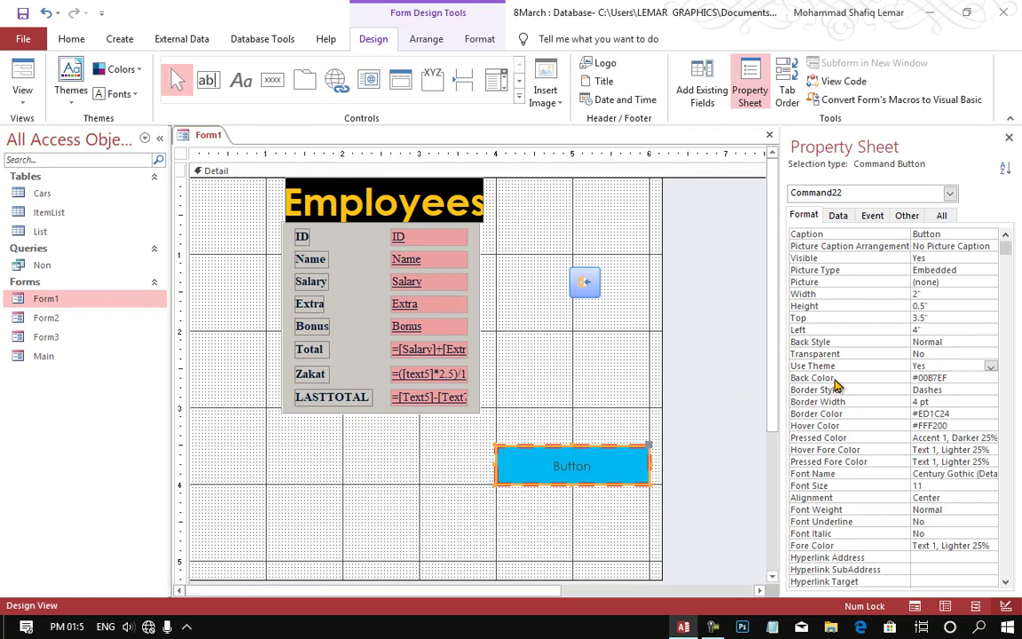
# Set Pressed Color to green (#22B14C), test pressing the button, then return to Design View.
pyautogui.click(834, 439)
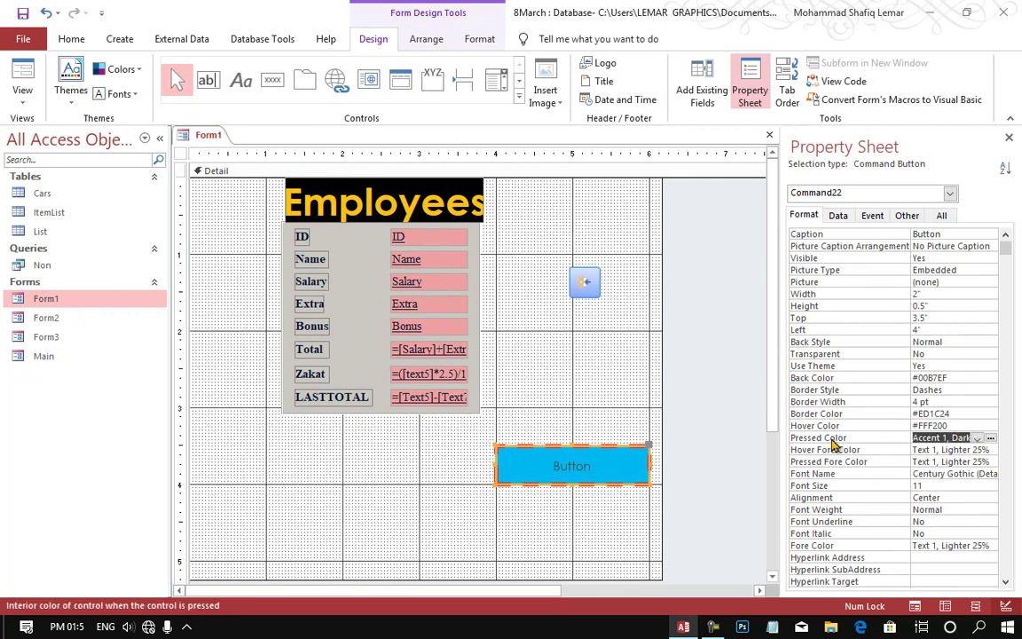
pyautogui.click(992, 438)
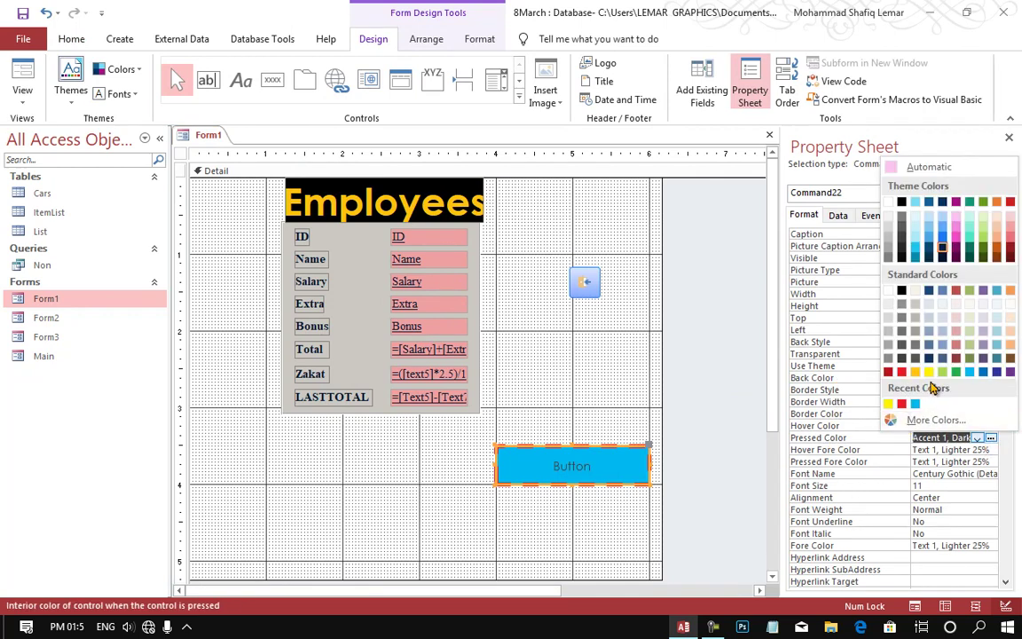
pyautogui.click(956, 372)
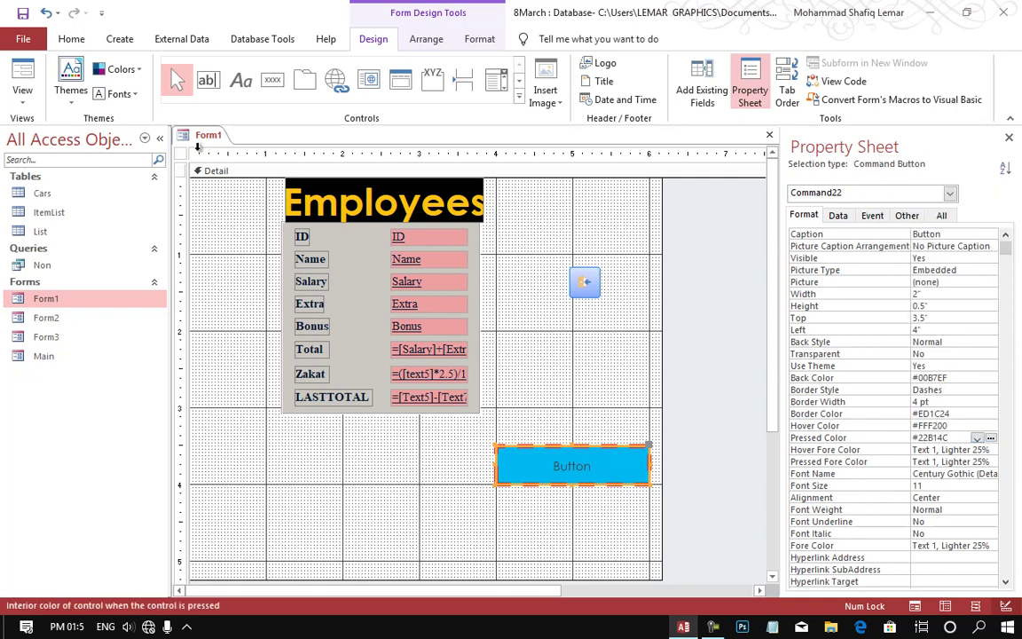
pyautogui.click(20, 71)
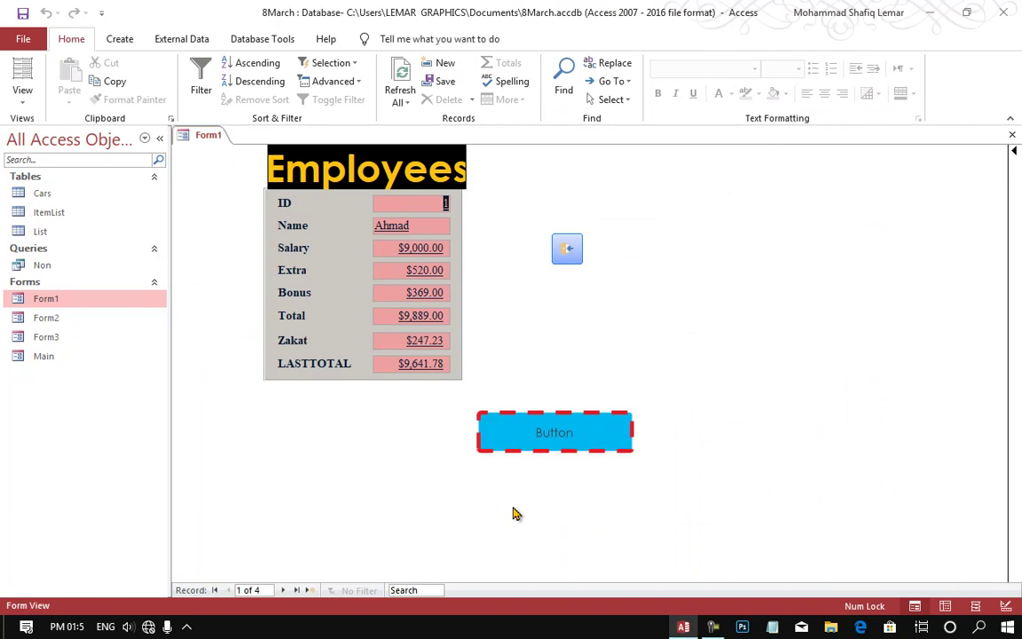
pyautogui.click(586, 432)
pyautogui.rightClick(710, 363)
pyautogui.click(728, 409)
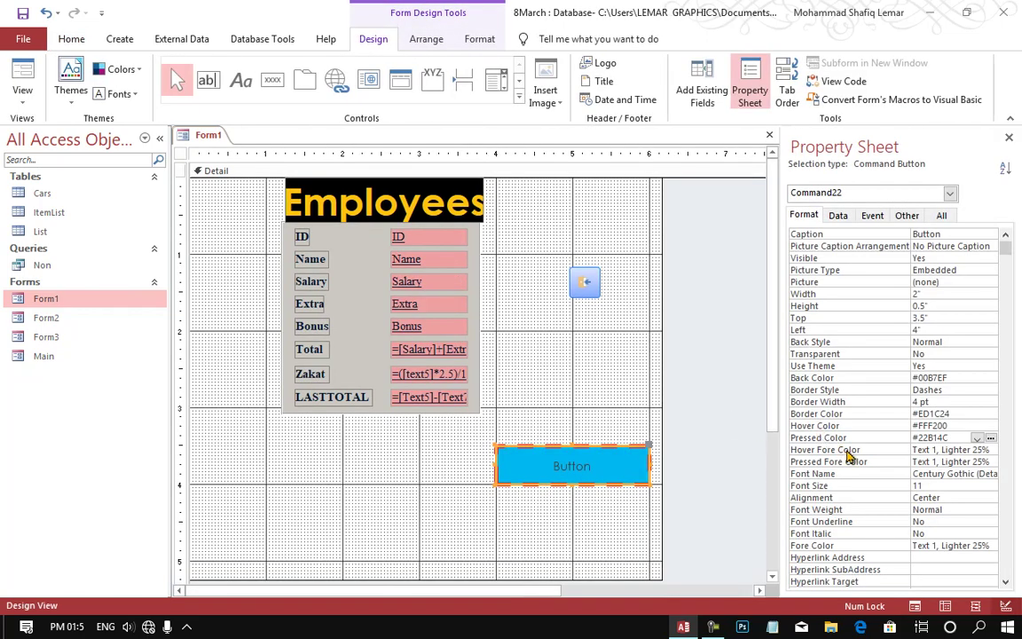
# Set the button's Hover Fore Color to white and Pressed Fore Color to red (#ED1C24).
pyautogui.click(847, 451)
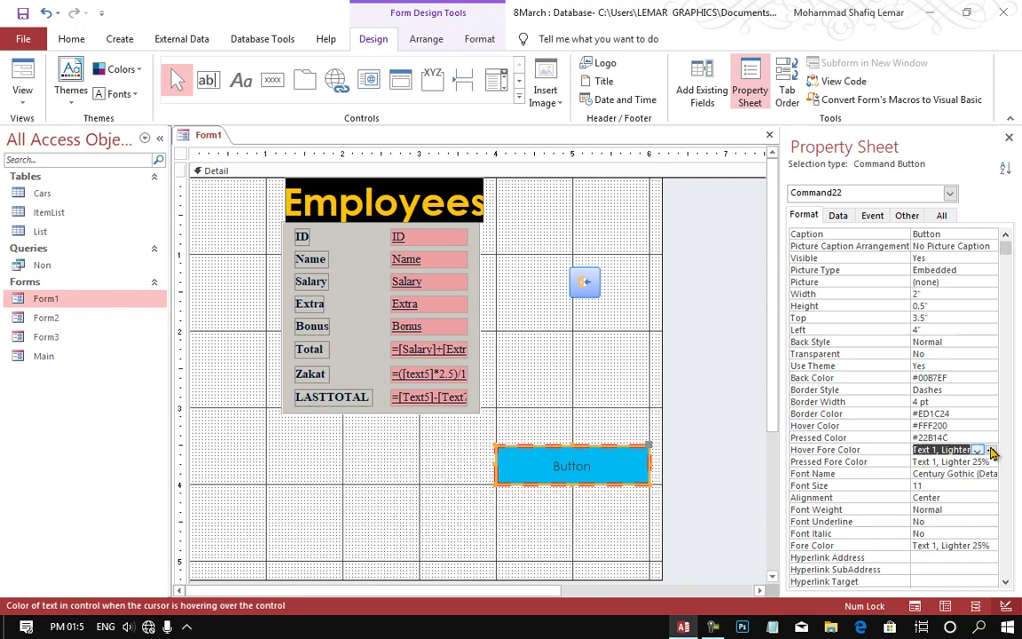
pyautogui.click(991, 451)
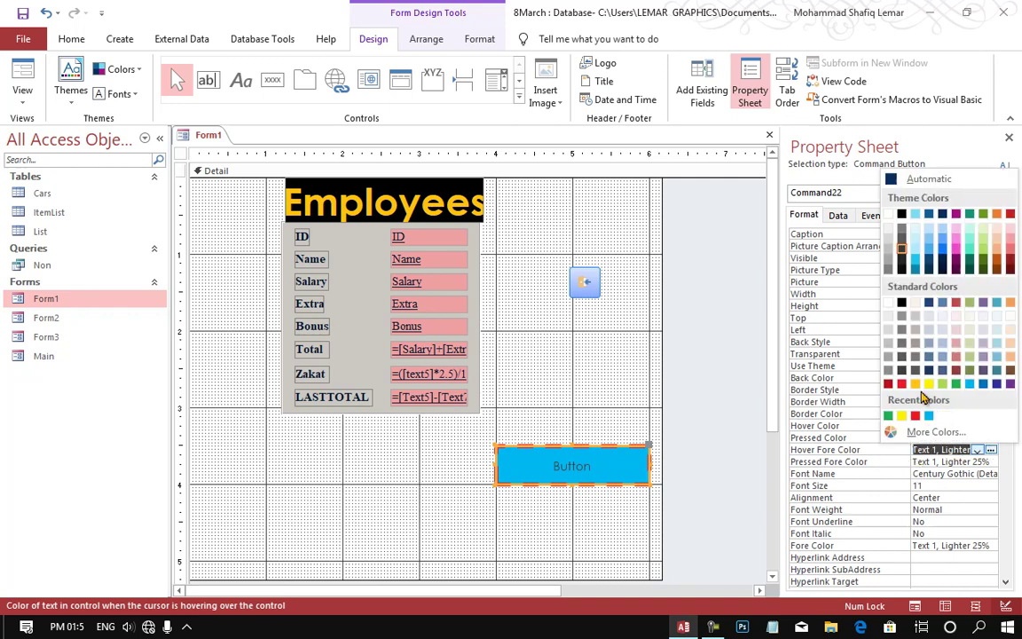
pyautogui.click(888, 214)
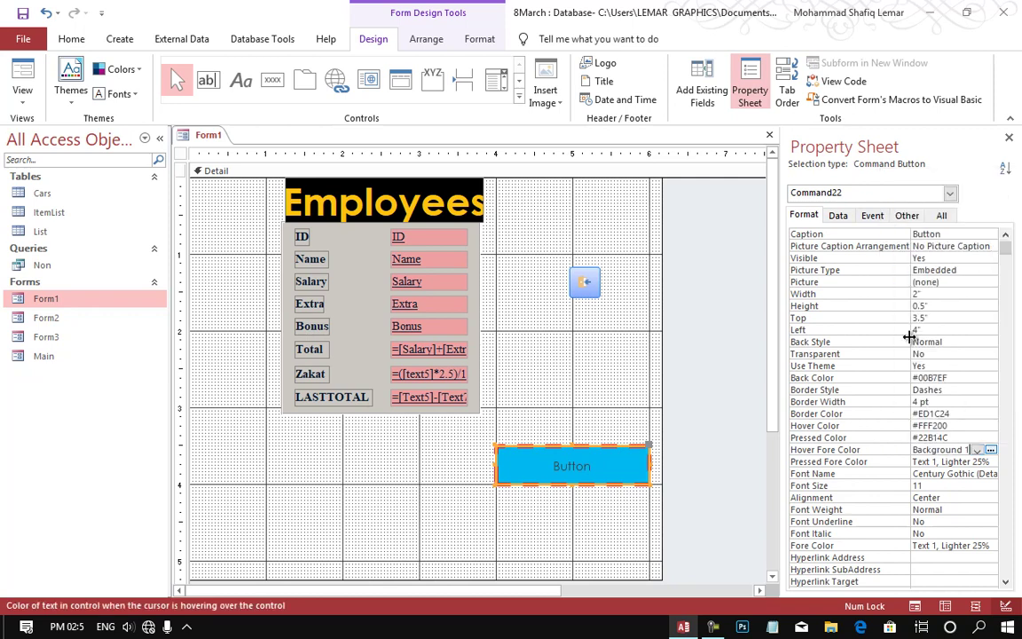
pyautogui.click(945, 462)
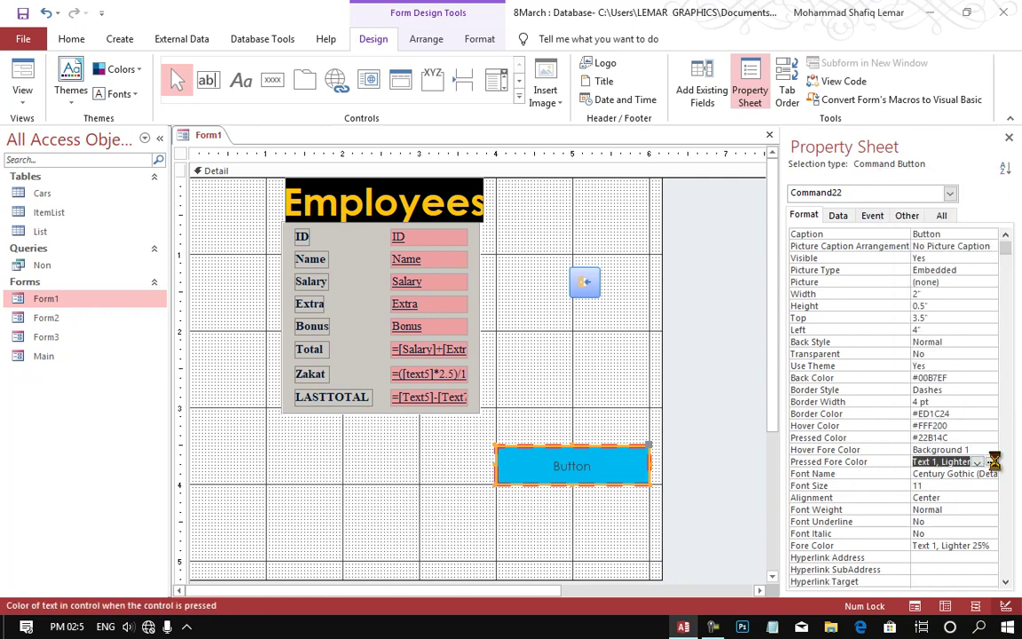
pyautogui.click(993, 462)
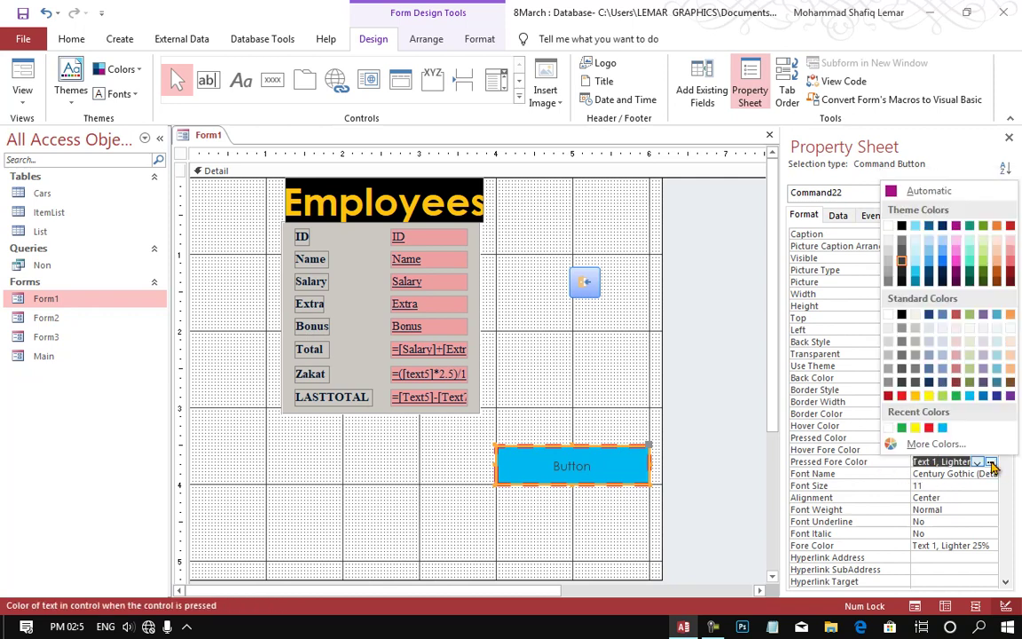
pyautogui.click(901, 397)
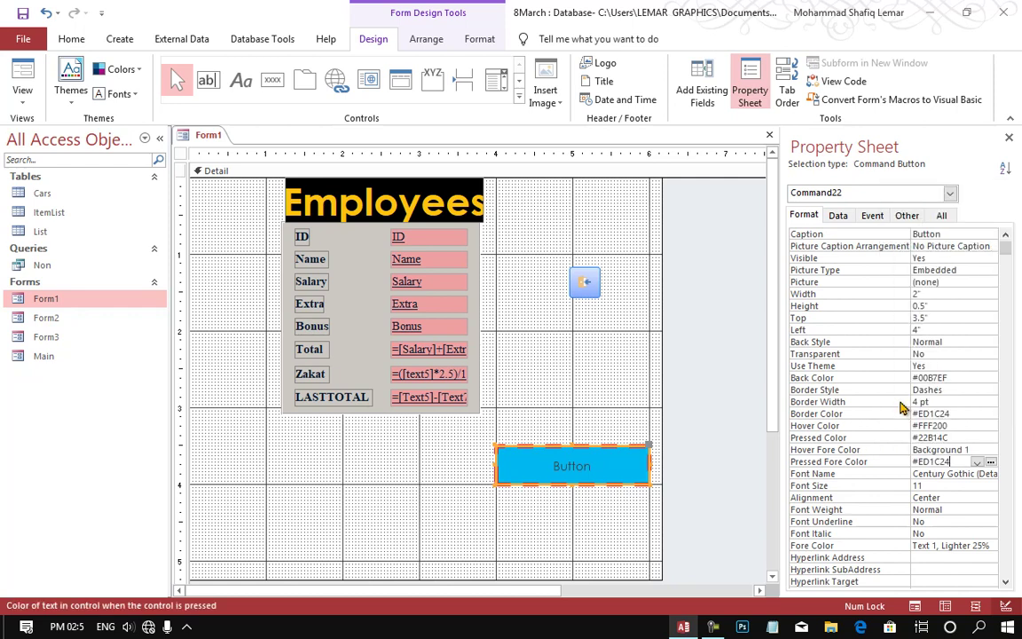
# Test the new text colours by pressing the button in Form View, then return to Design View.
pyautogui.click(22, 78)
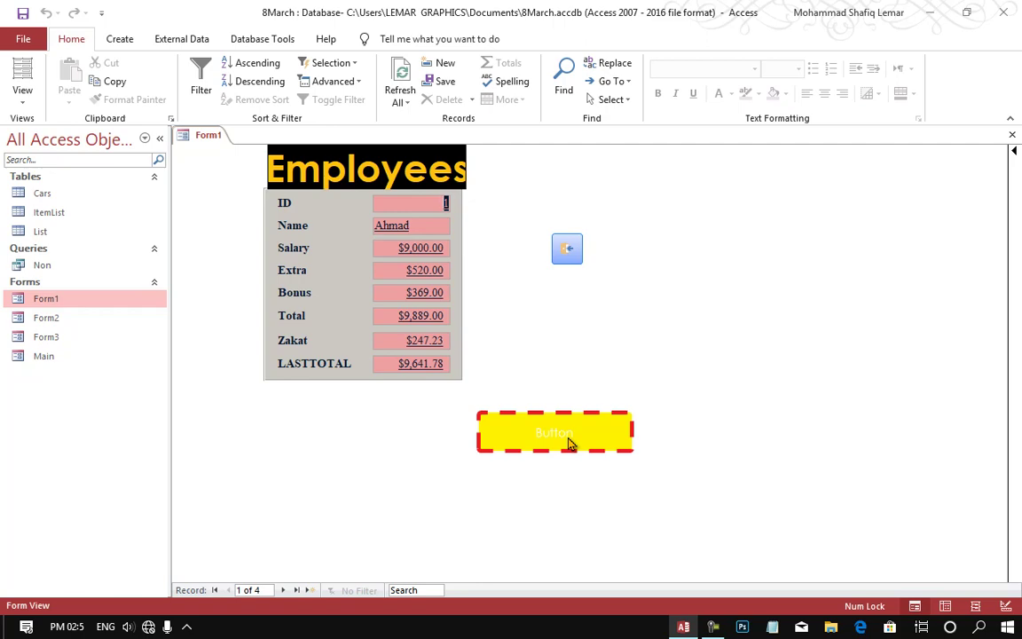
pyautogui.click(570, 444)
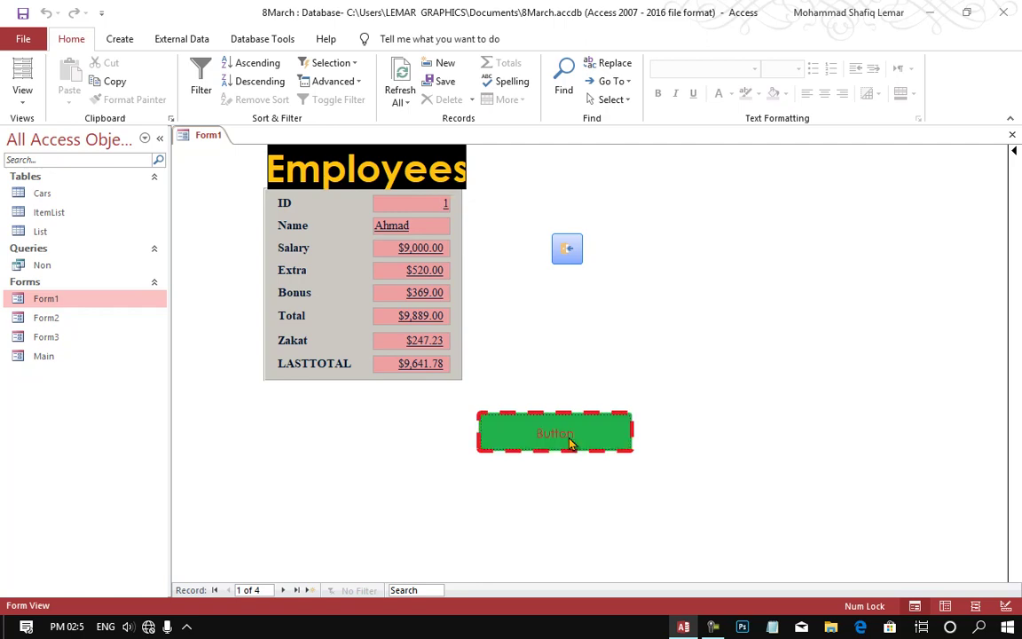
pyautogui.rightClick(563, 513)
pyautogui.click(602, 363)
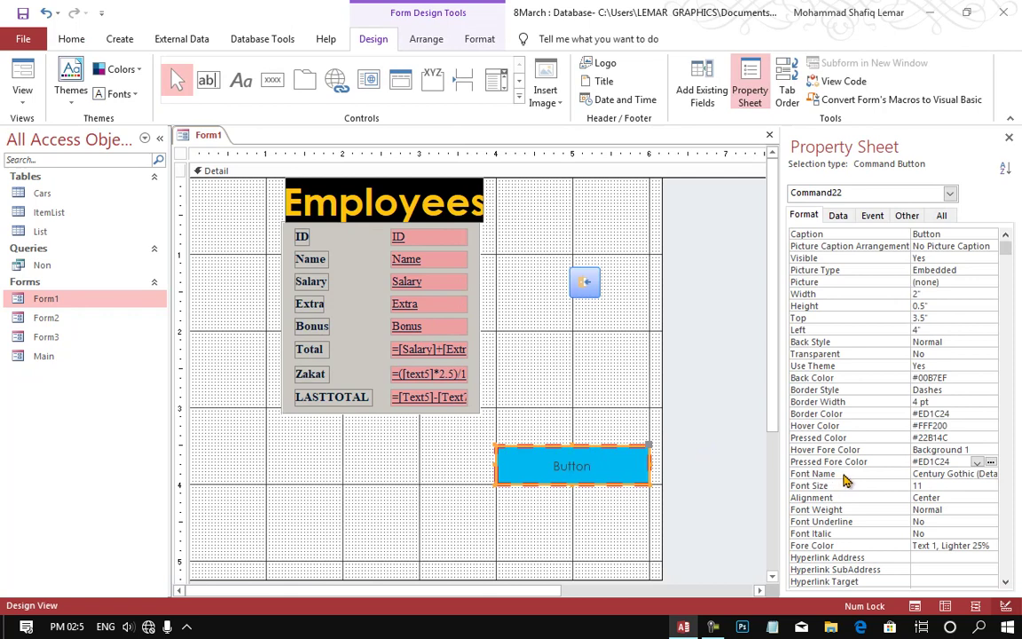
# Set the button caption's Font Name to .MS Ehsan.
pyautogui.click(841, 474)
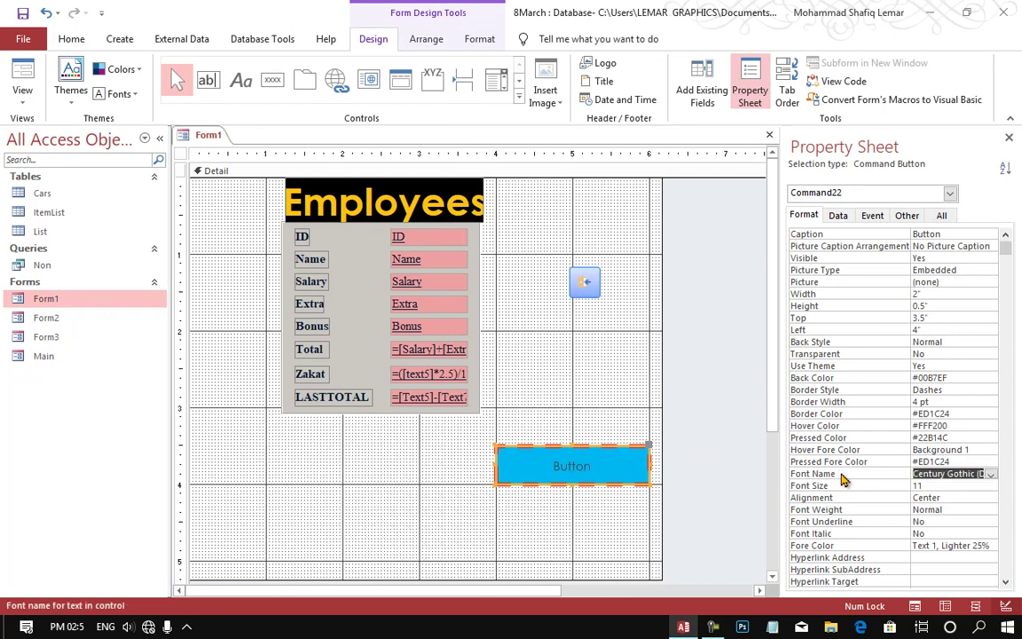
pyautogui.click(991, 474)
pyautogui.scroll(-3, 947, 412)
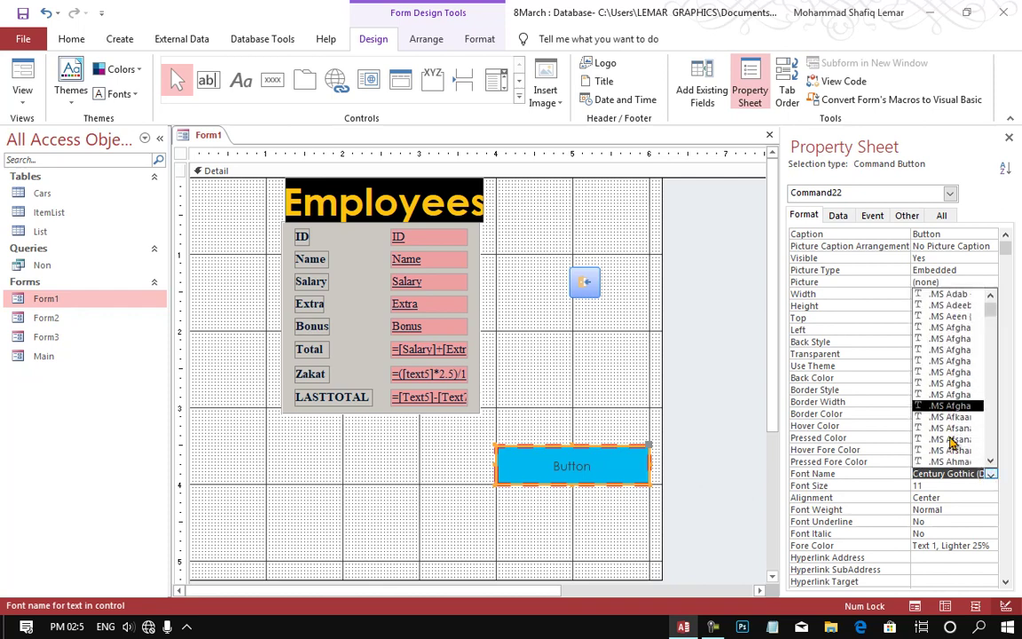
pyautogui.scroll(-3, 948, 426)
pyautogui.scroll(-3, 948, 444)
pyautogui.scroll(-2, 949, 466)
pyautogui.scroll(-3, 949, 461)
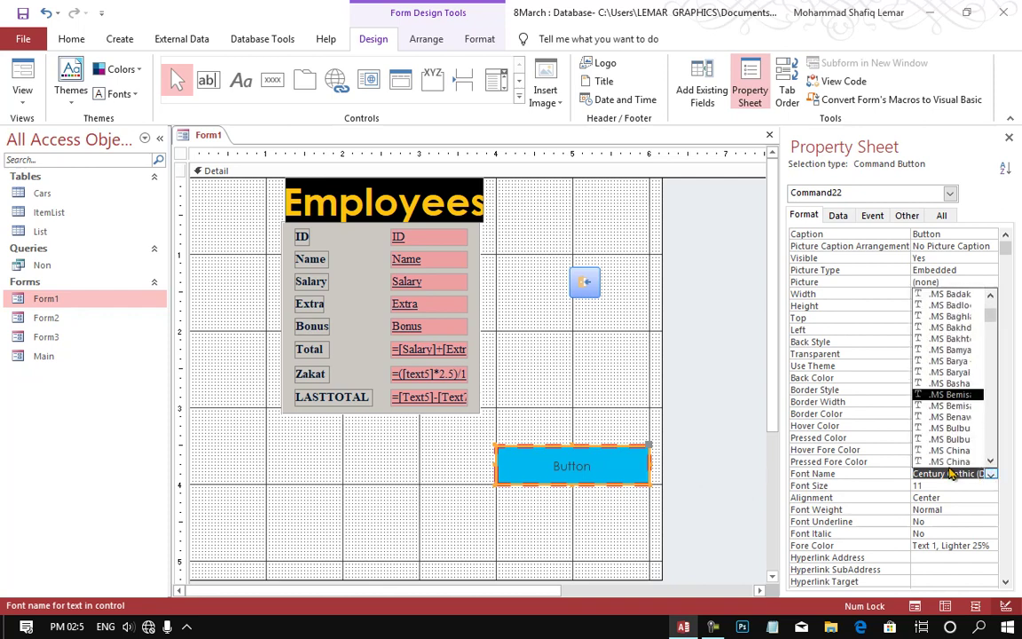
pyautogui.scroll(-3, 946, 453)
pyautogui.click(945, 449)
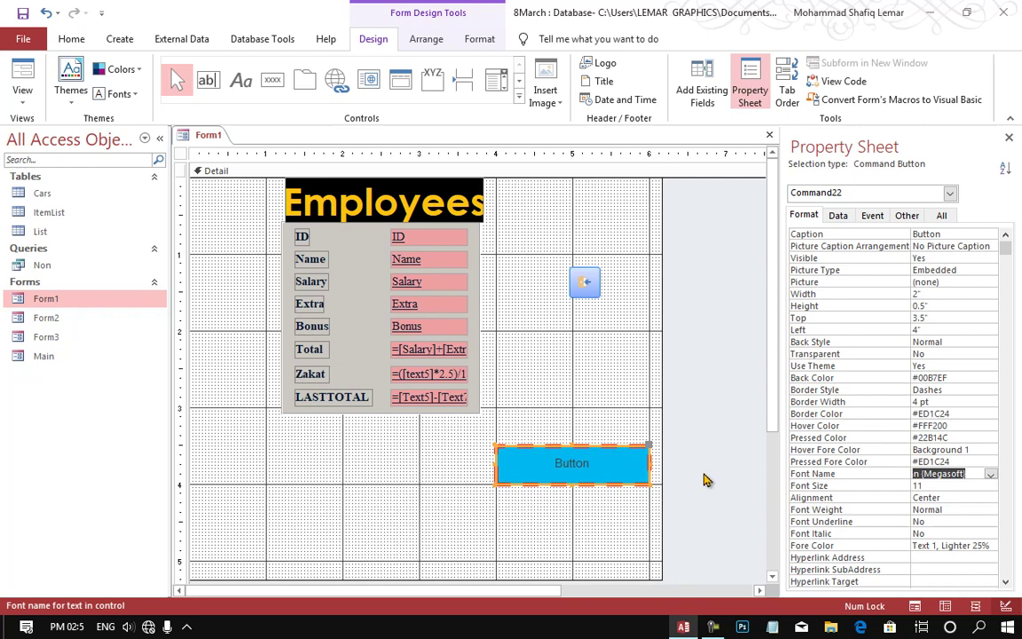
# Set the caption Font Size to 22 and Font Weight to Extra Bold.
pyautogui.click(878, 486)
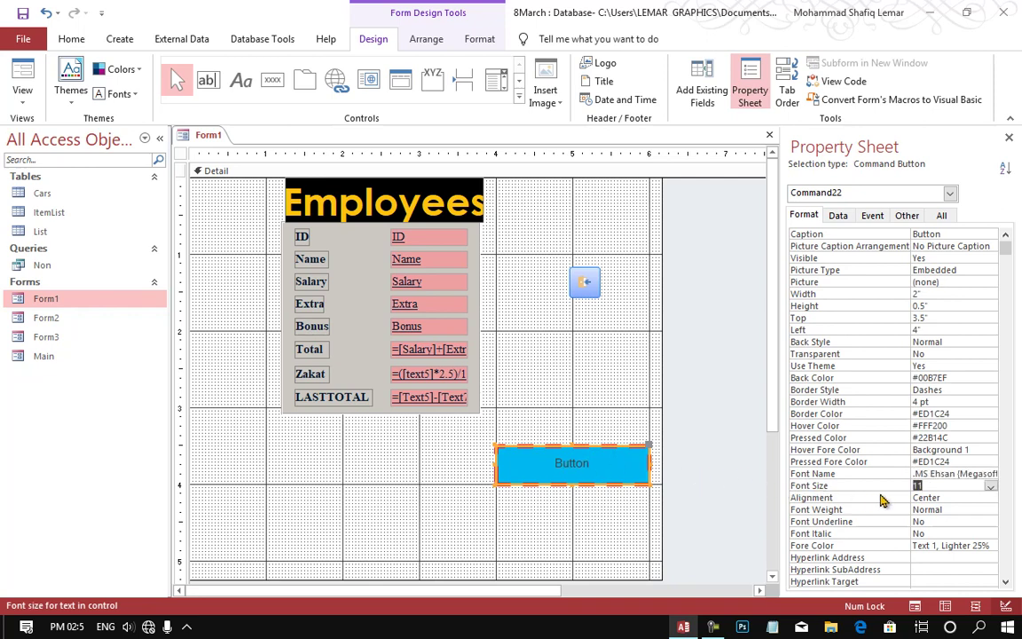
pyautogui.click(989, 486)
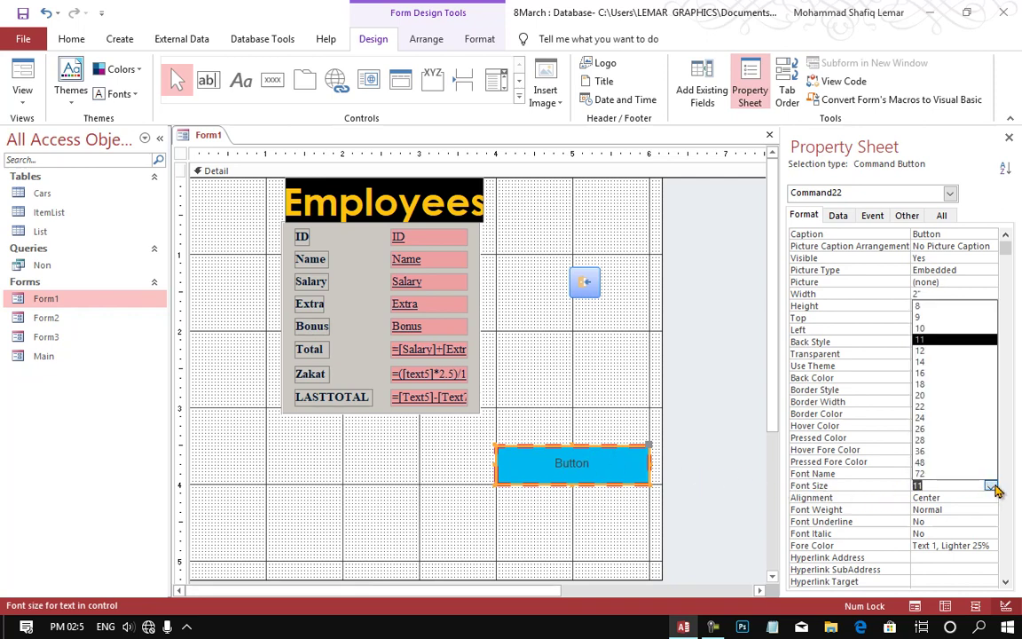
pyautogui.click(947, 474)
pyautogui.click(991, 486)
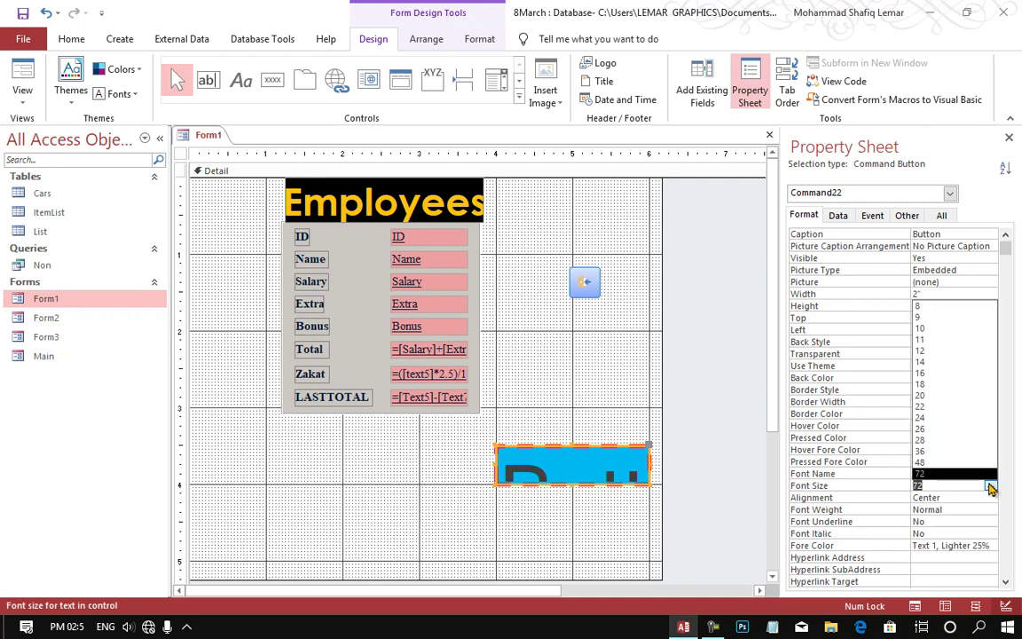
pyautogui.click(932, 406)
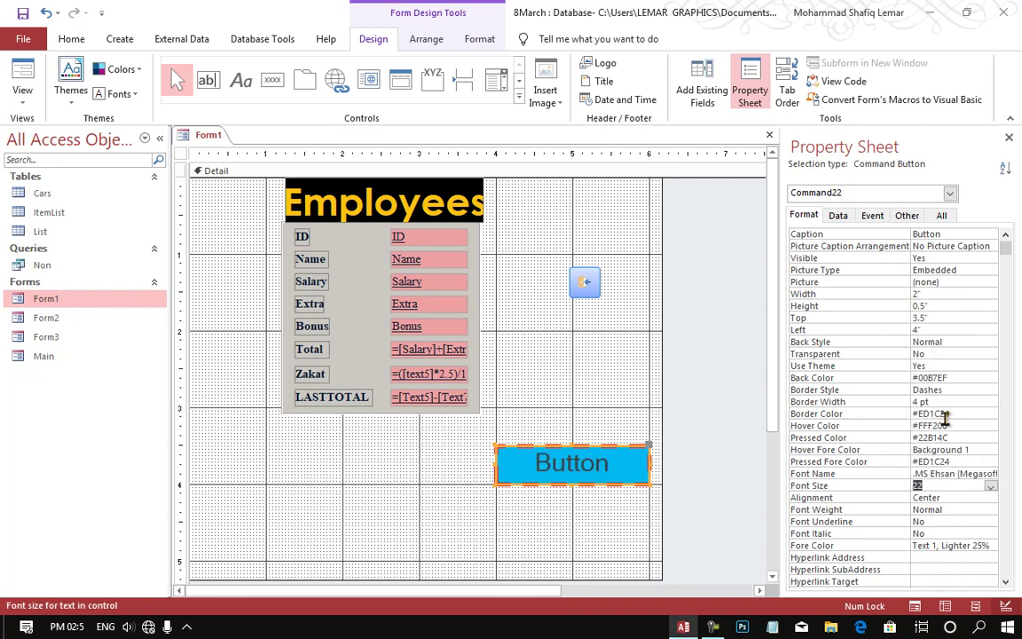
pyautogui.click(883, 499)
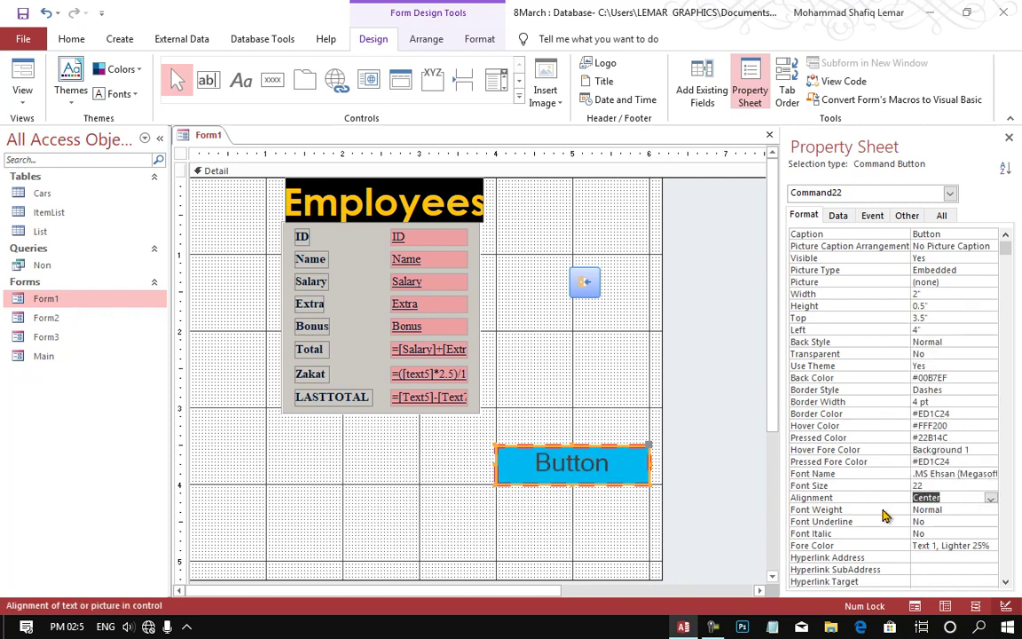
pyautogui.click(892, 510)
pyautogui.click(990, 510)
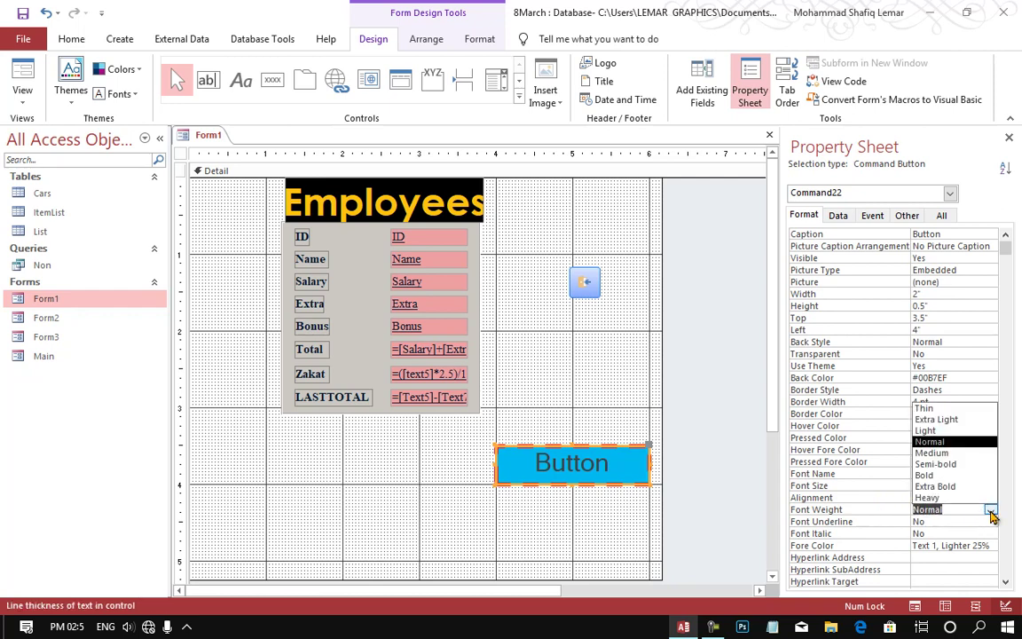
pyautogui.click(962, 486)
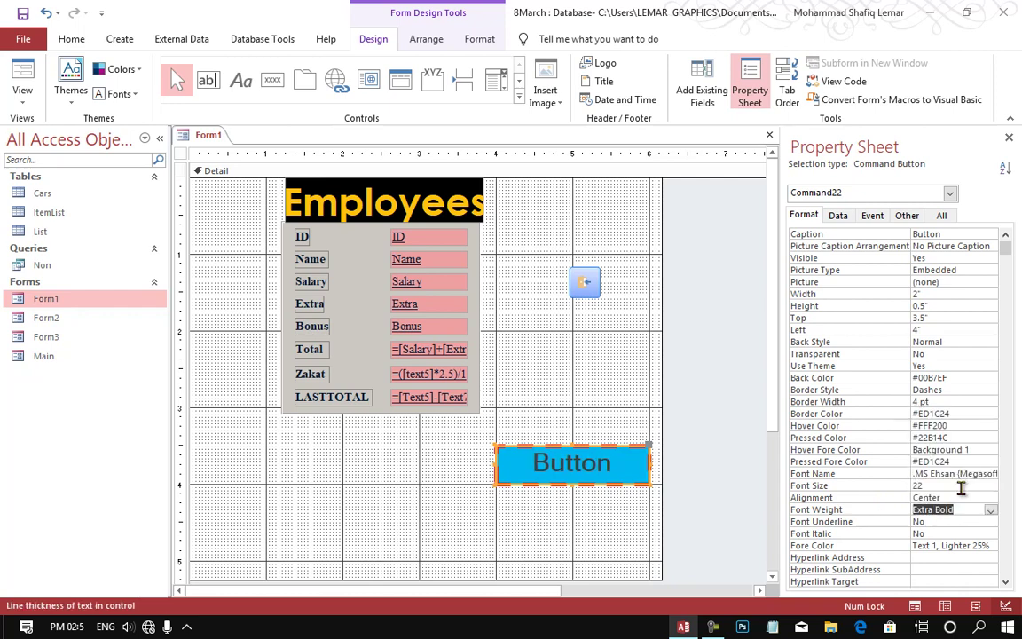
pyautogui.click(870, 523)
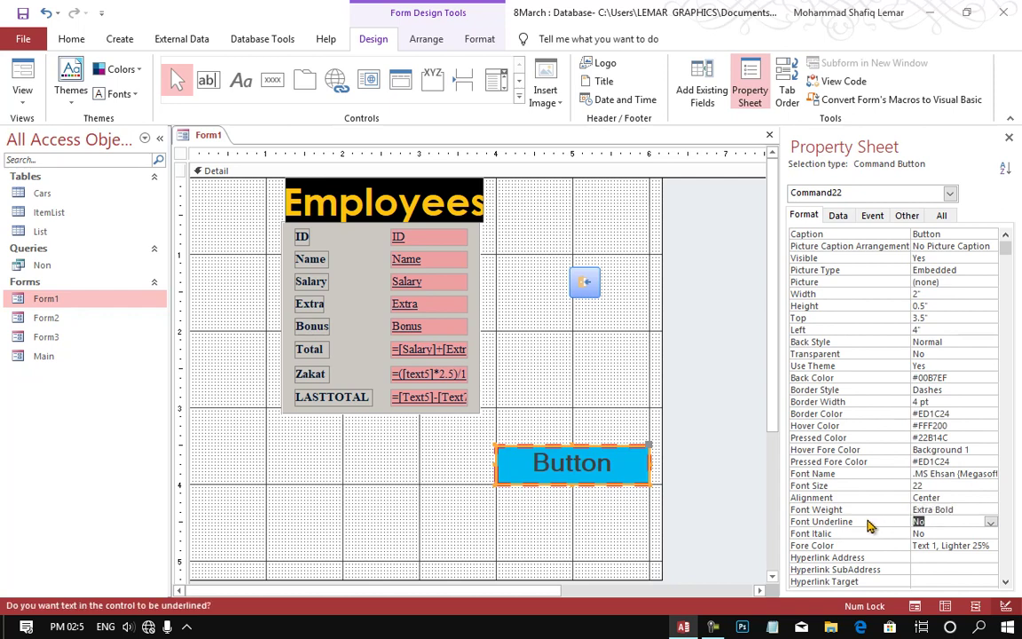
pyautogui.click(867, 533)
# Change the caption's Fore Color from #00B7EF to Accent 3, Lighter 40%.
pyautogui.click(865, 548)
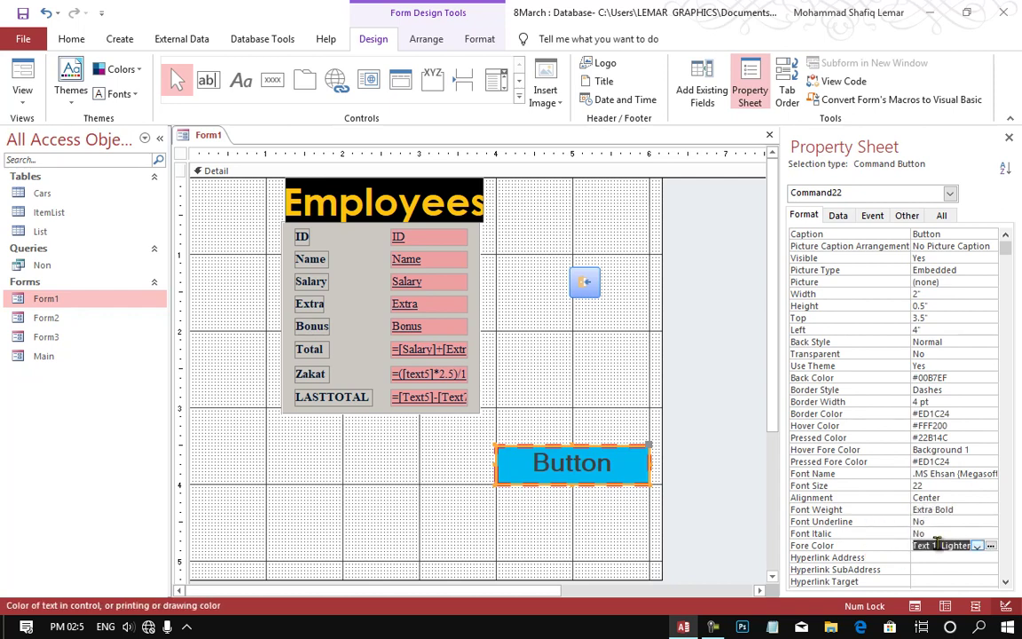
pyautogui.click(977, 546)
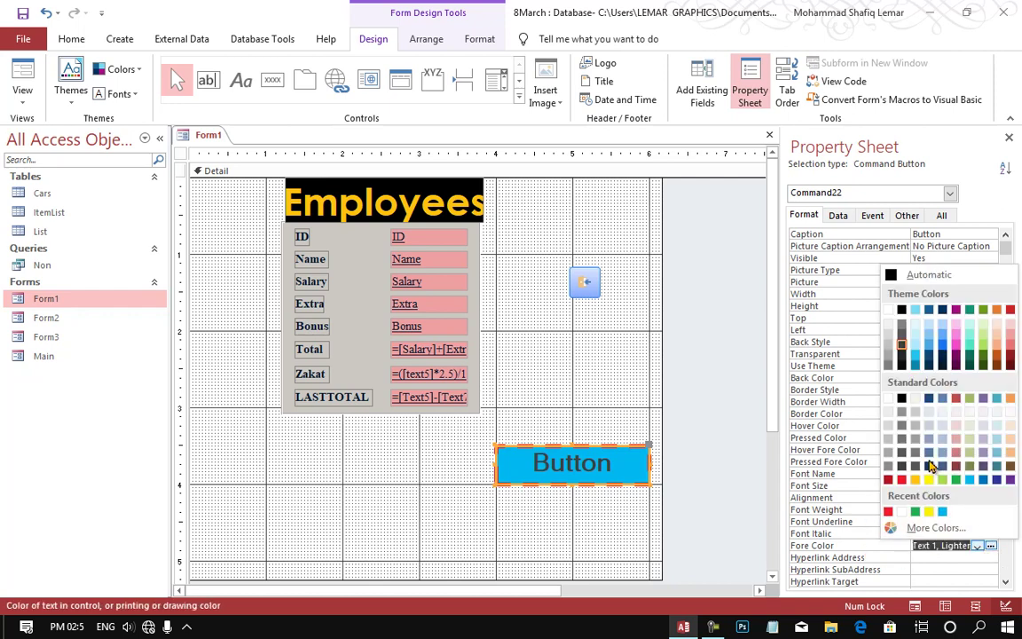
pyautogui.click(973, 479)
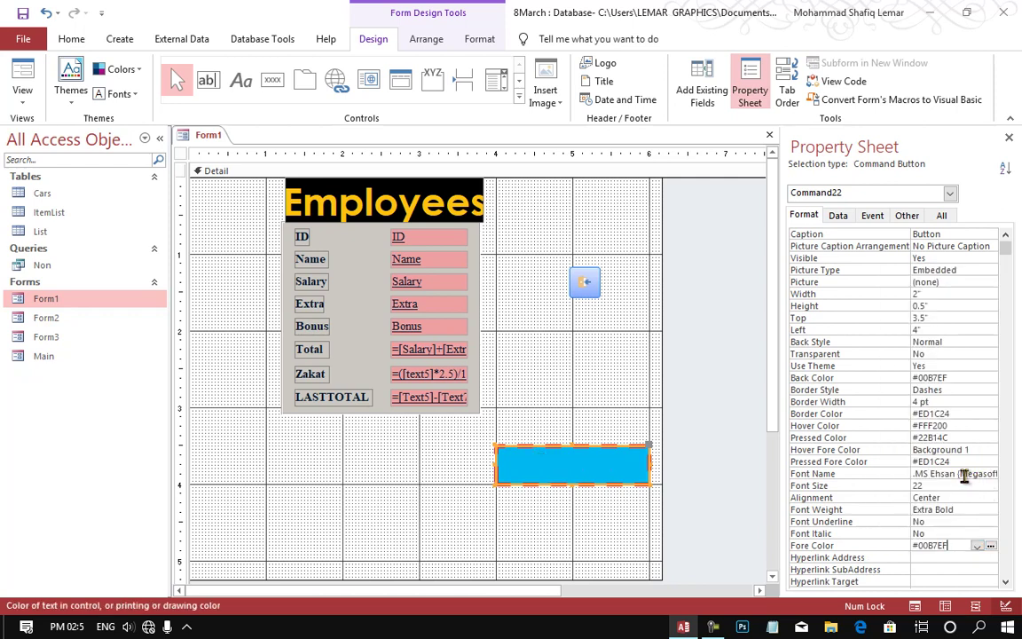
pyautogui.click(993, 546)
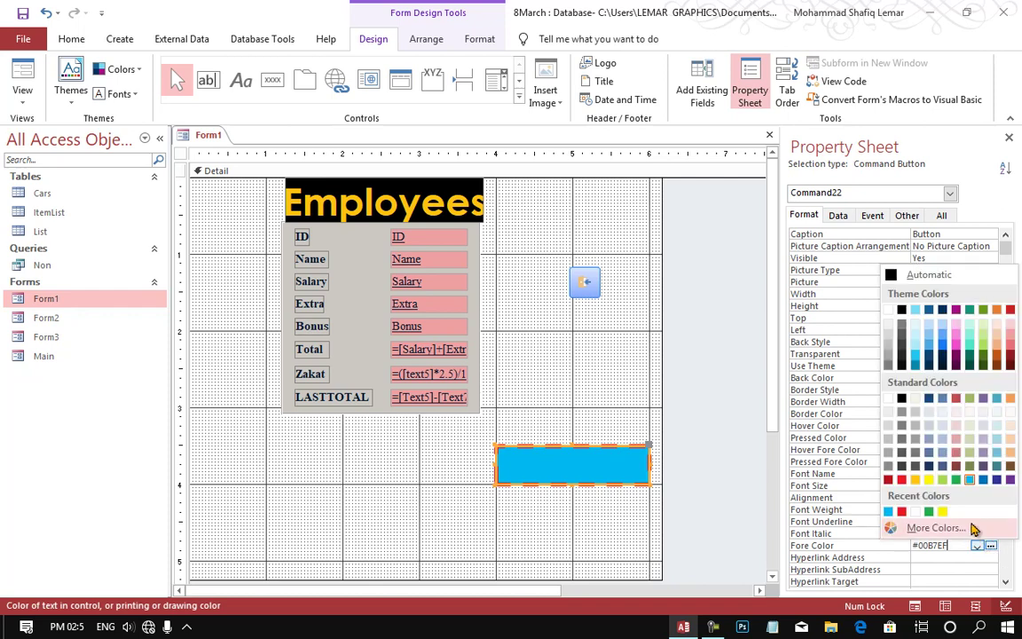
pyautogui.click(965, 347)
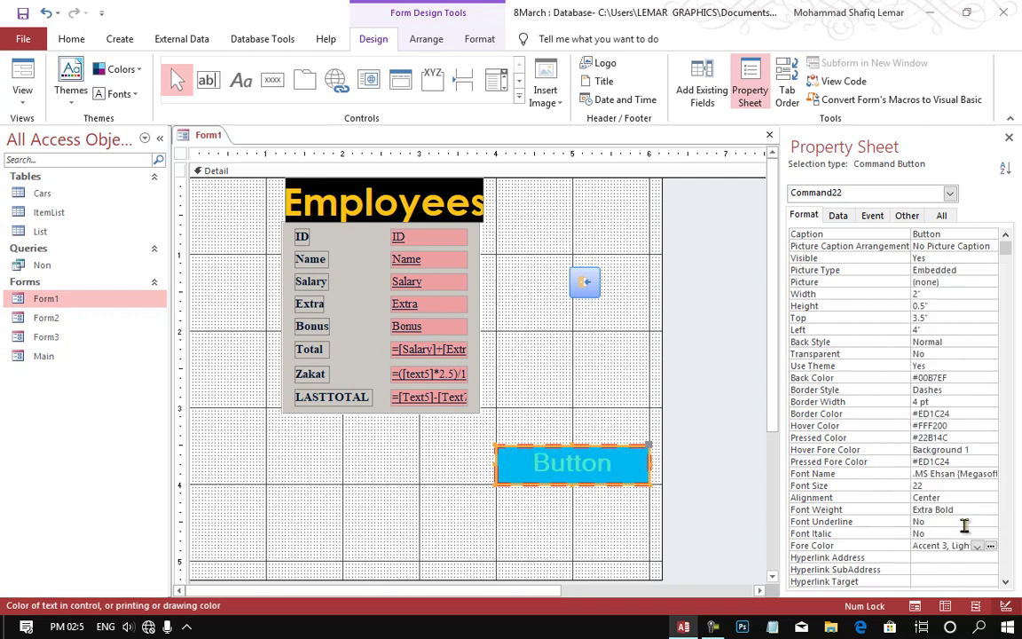
pyautogui.click(887, 557)
pyautogui.scroll(-1, 892, 559)
pyautogui.scroll(-1, 898, 561)
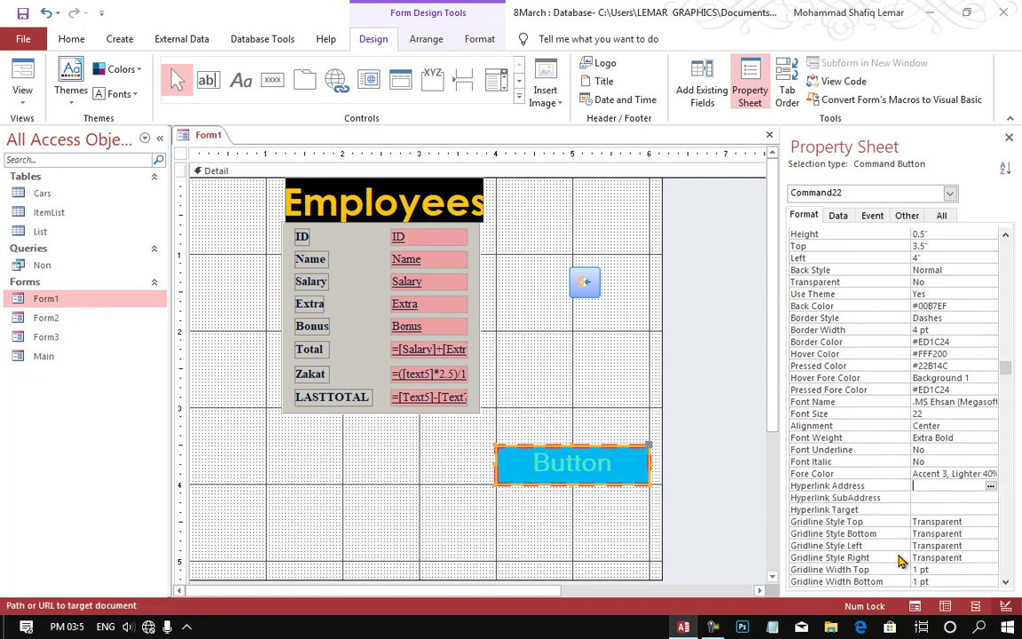
pyautogui.scroll(-3, 899, 561)
pyautogui.scroll(-1, 899, 561)
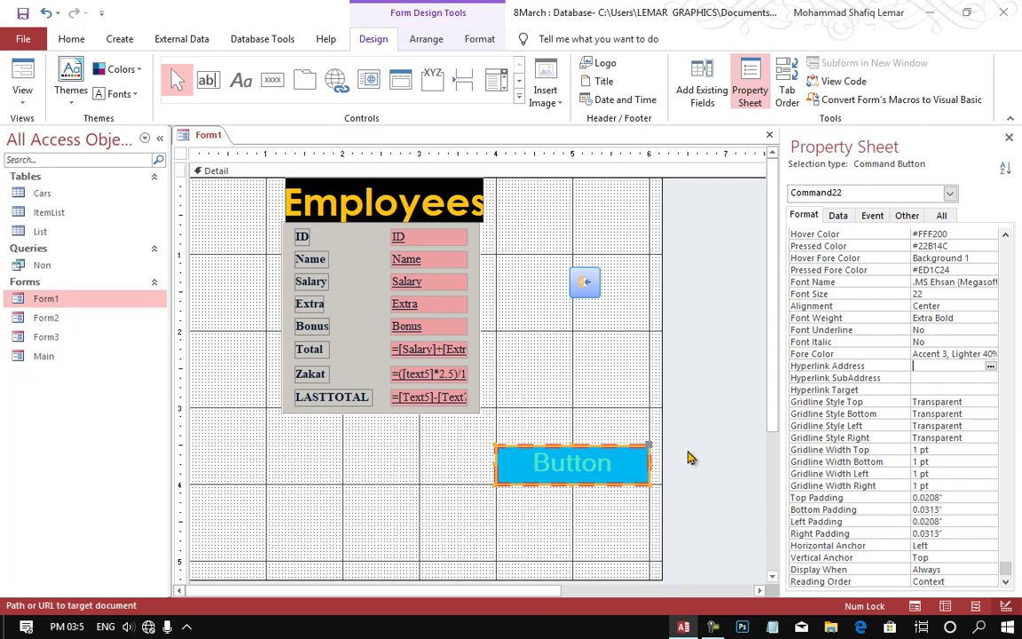
# Select the Bonus text box and look through its Format properties.
pyautogui.click(447, 330)
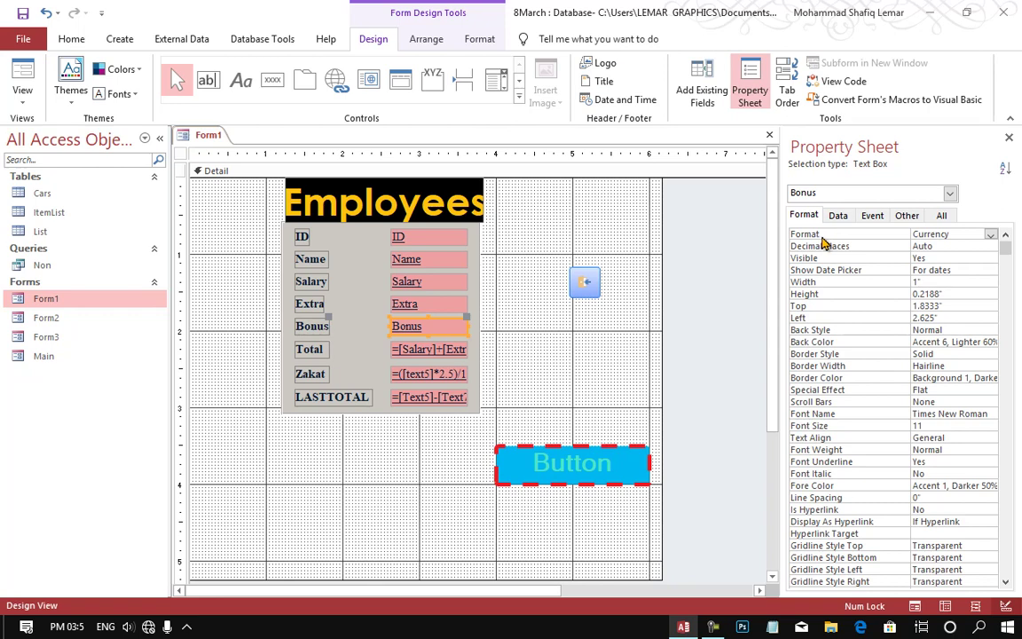
pyautogui.click(823, 236)
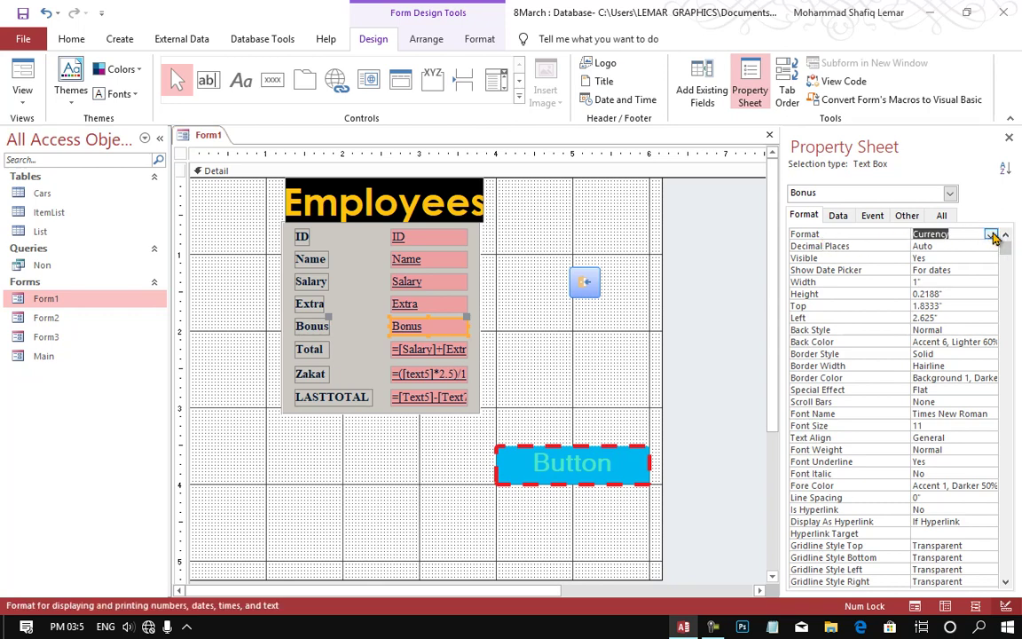
pyautogui.click(992, 235)
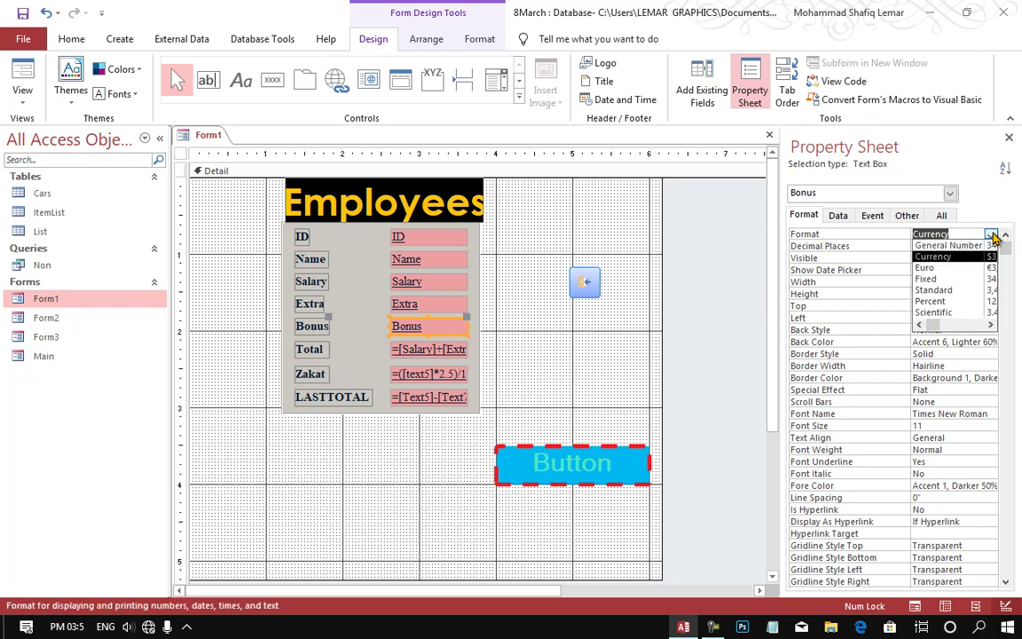
pyautogui.click(883, 246)
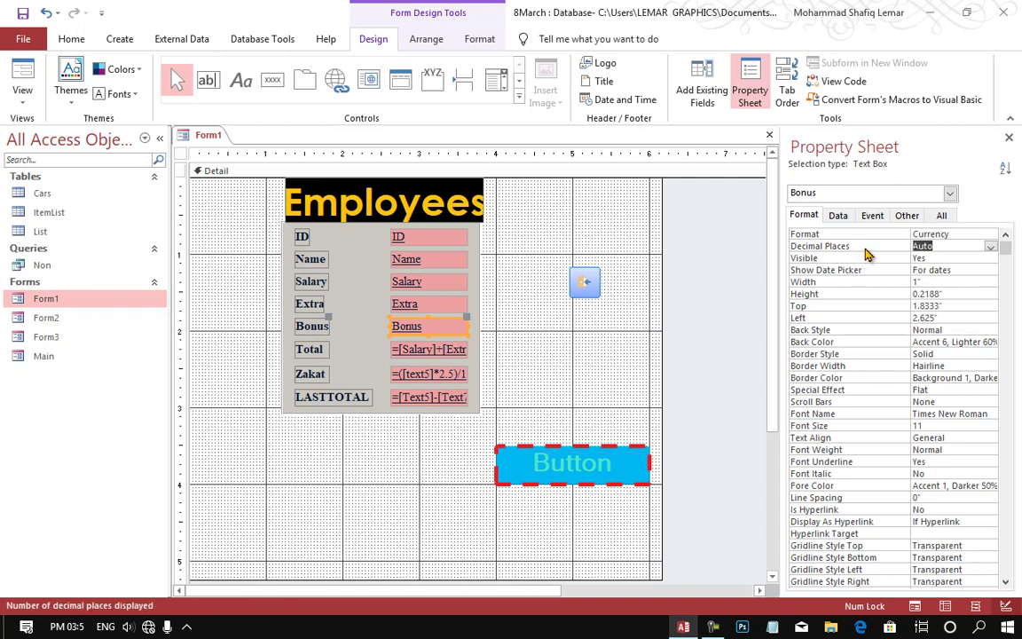
pyautogui.click(897, 259)
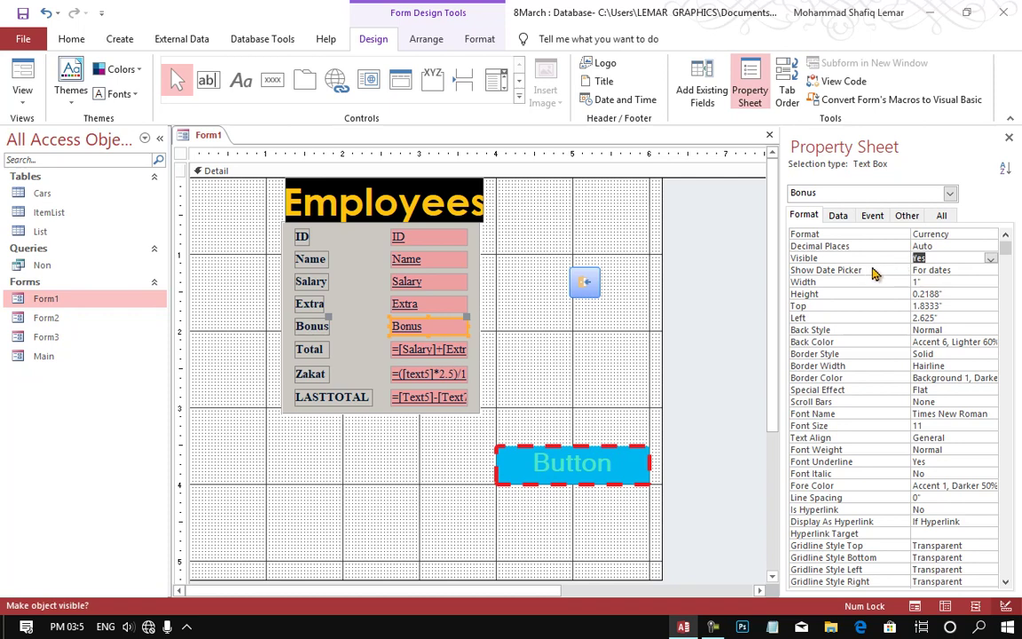
pyautogui.click(875, 271)
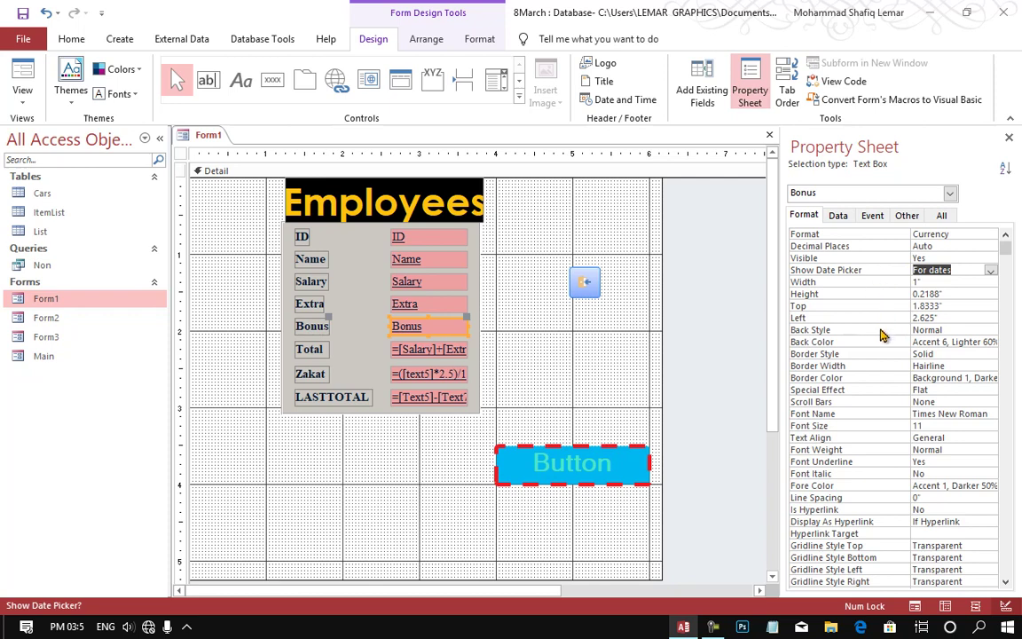
pyautogui.click(853, 402)
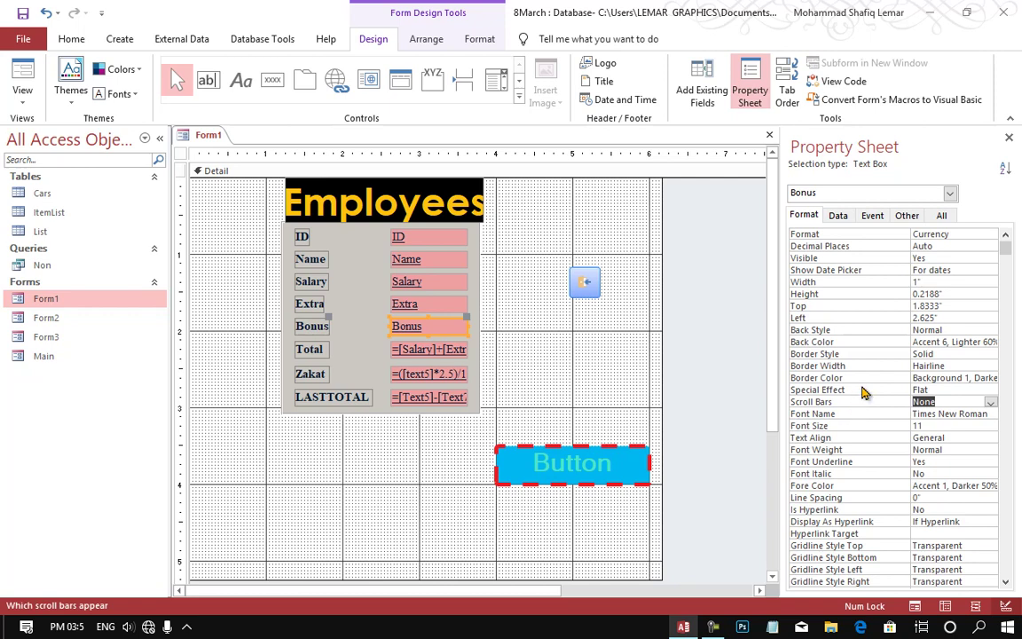
# Give the Bonus box a Shadowed special effect and preview the form in Form View.
pyautogui.click(854, 390)
pyautogui.click(991, 390)
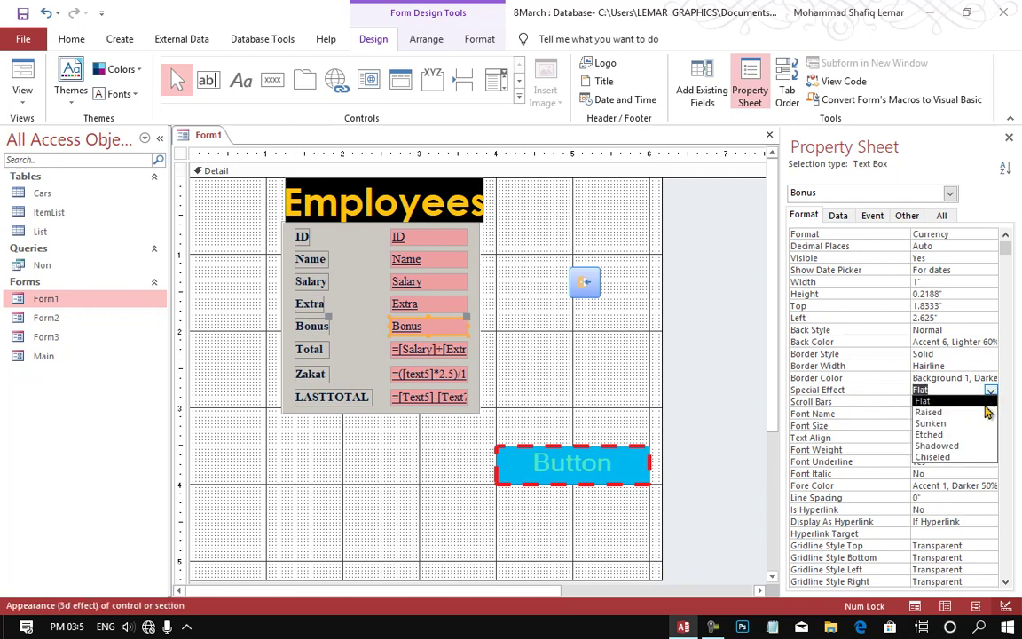
pyautogui.click(967, 446)
pyautogui.click(22, 91)
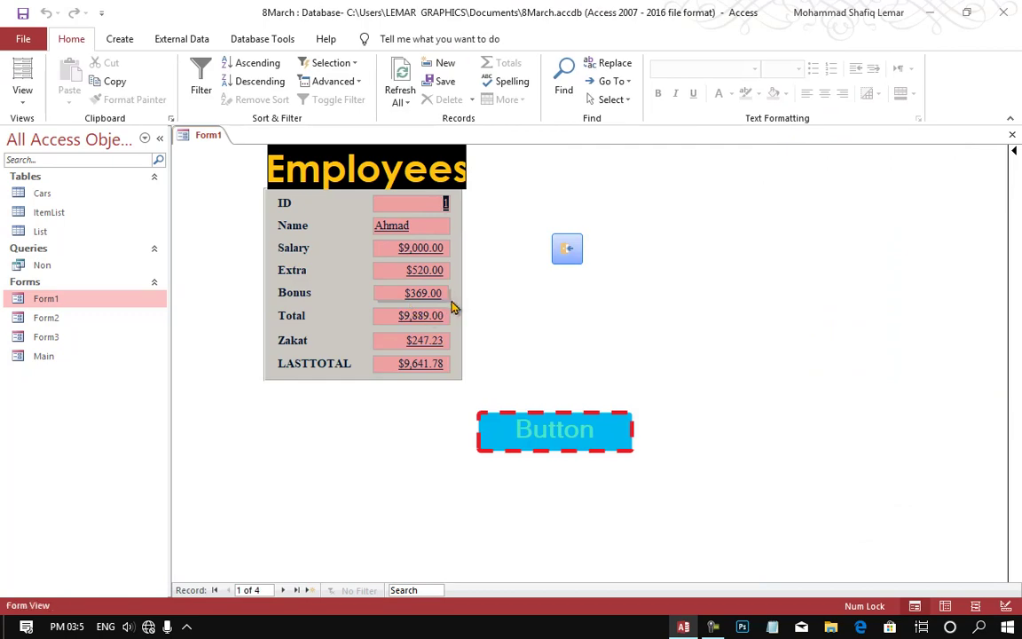
# Switch Form1 back to Design View and select the Bonus box's Scroll Bars property.
pyautogui.rightClick(532, 310)
pyautogui.click(543, 354)
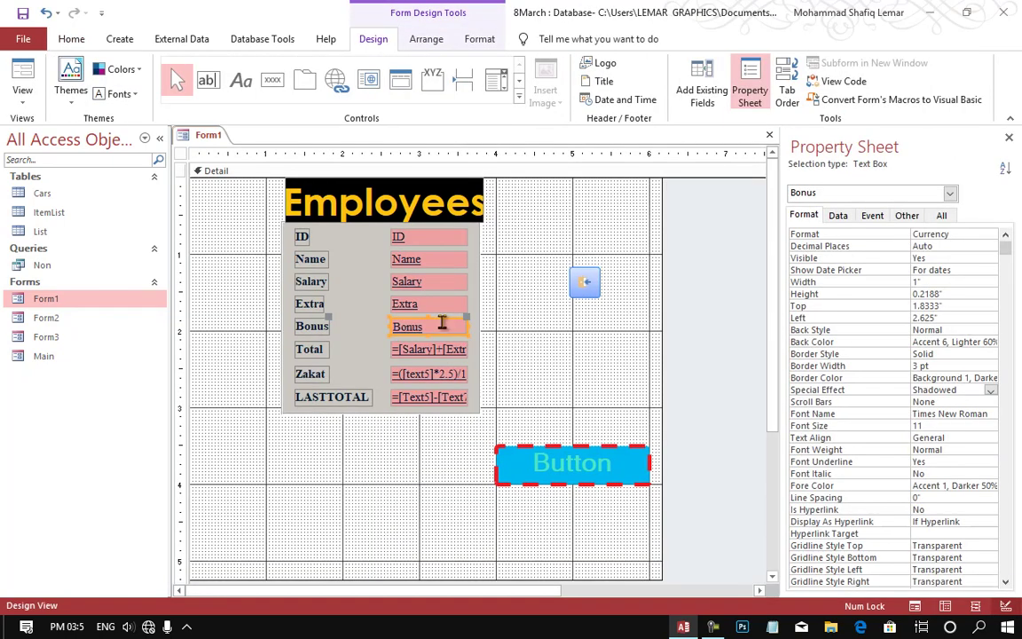
pyautogui.click(858, 406)
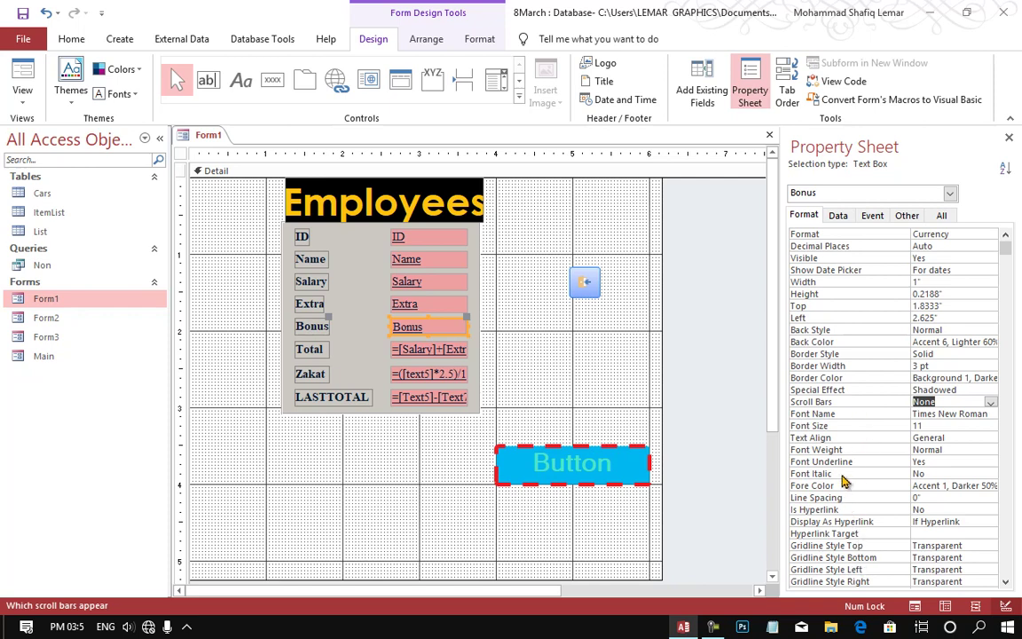
# Check whether the Total label is set to be visible.
pyautogui.click(304, 349)
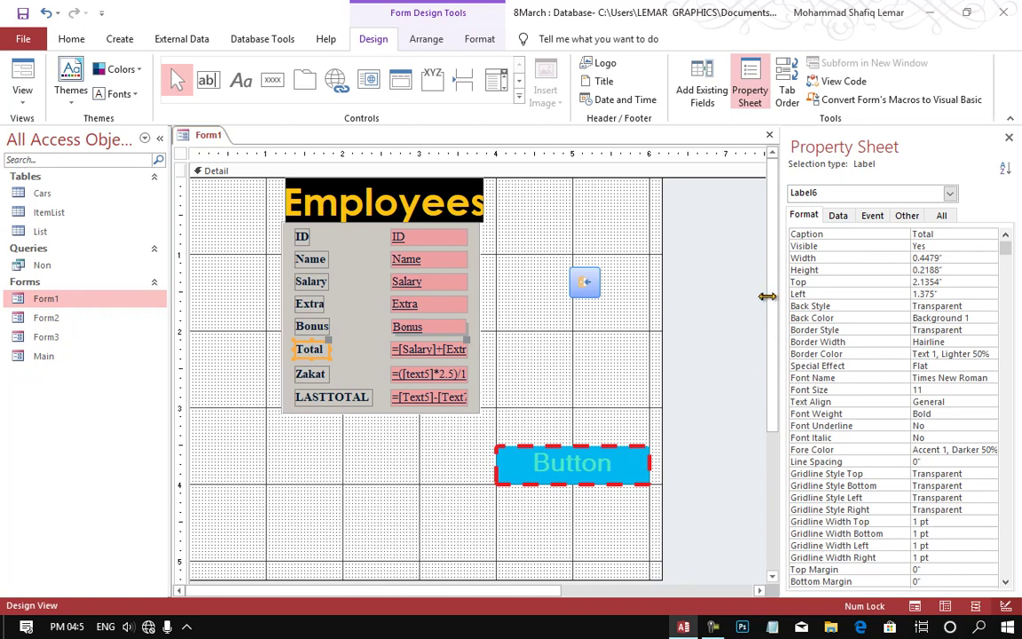
pyautogui.click(824, 248)
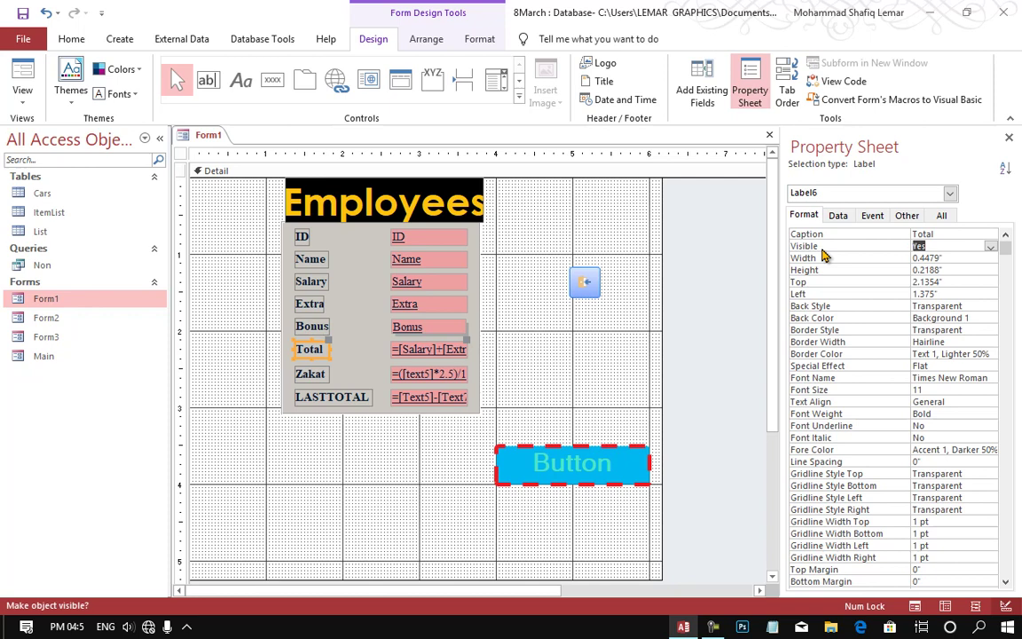
pyautogui.click(515, 336)
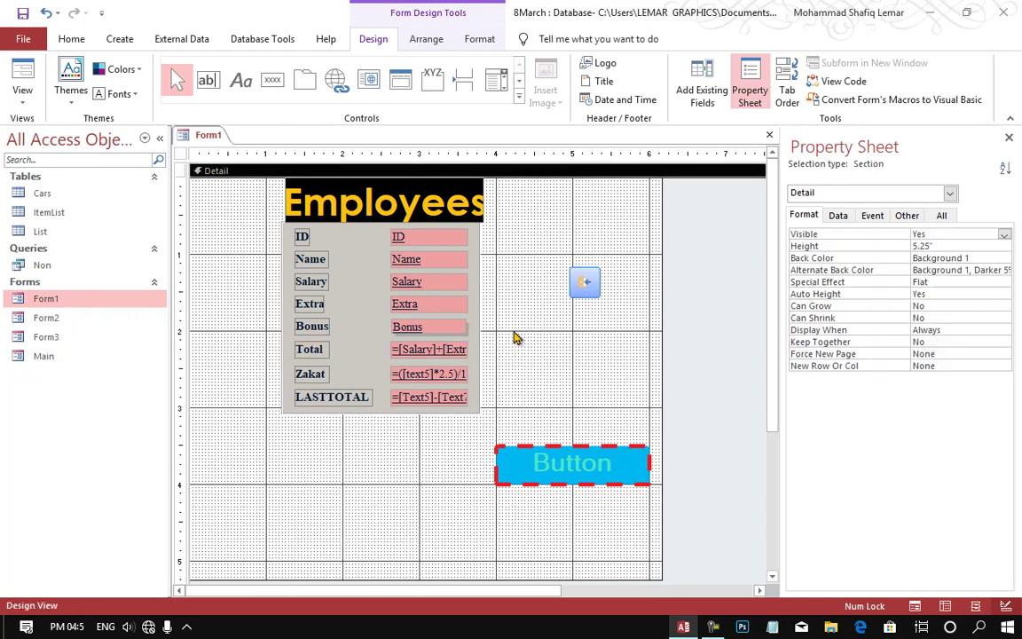
# Browse the Bonus text box's Event, Other and Format properties, ending on its Data properties.
pyautogui.click(461, 326)
pyautogui.click(873, 215)
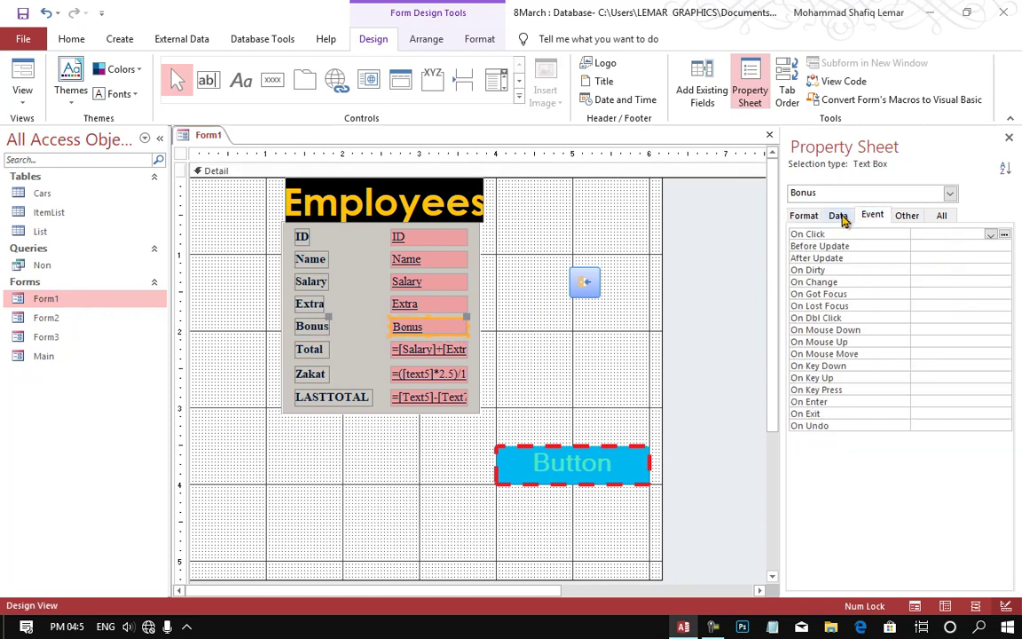
pyautogui.click(908, 219)
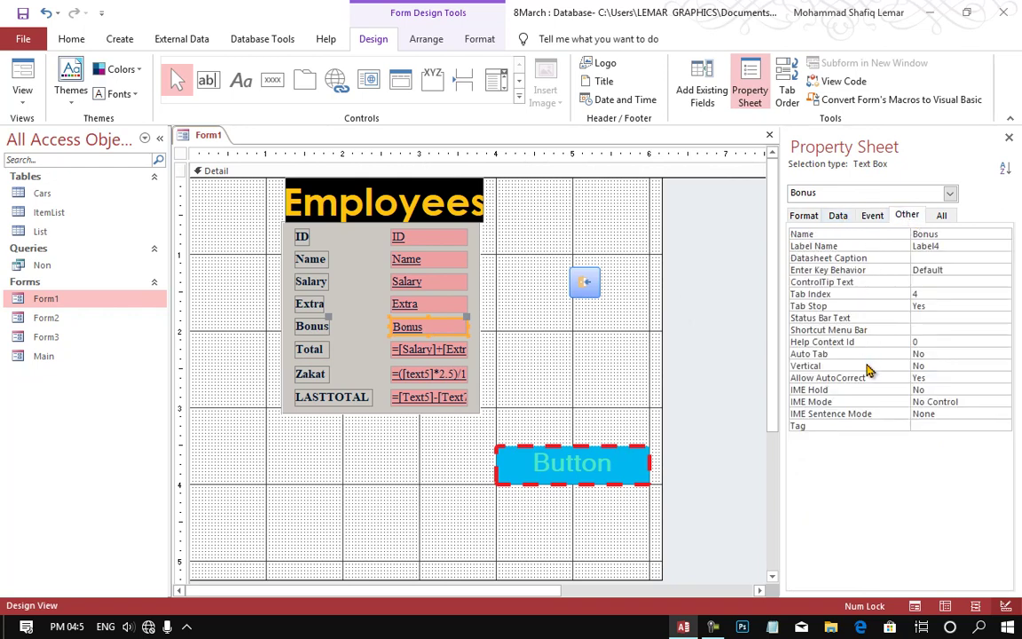
pyautogui.click(808, 216)
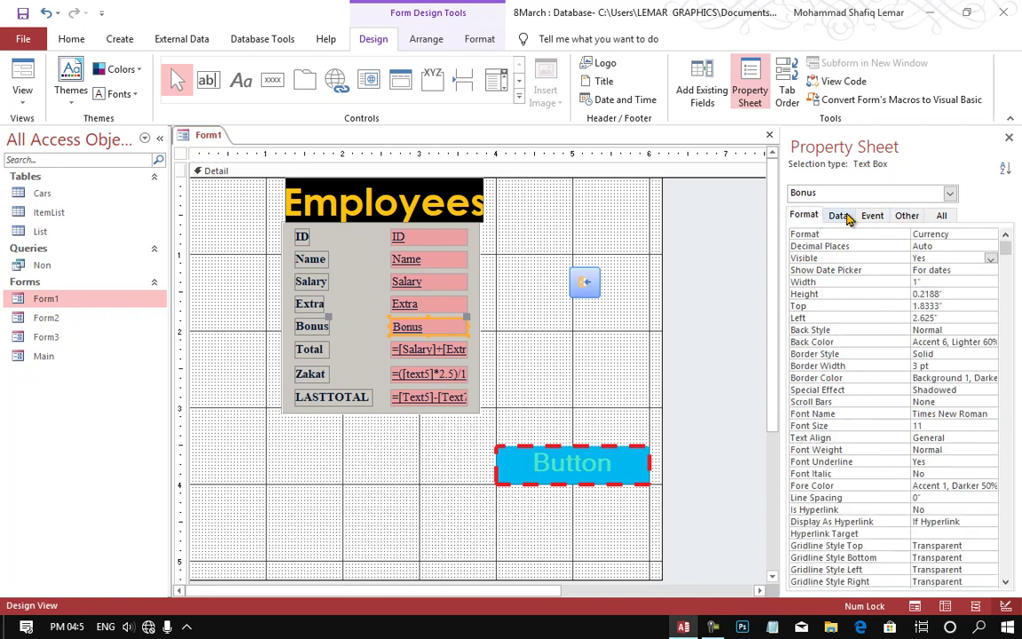
pyautogui.click(840, 216)
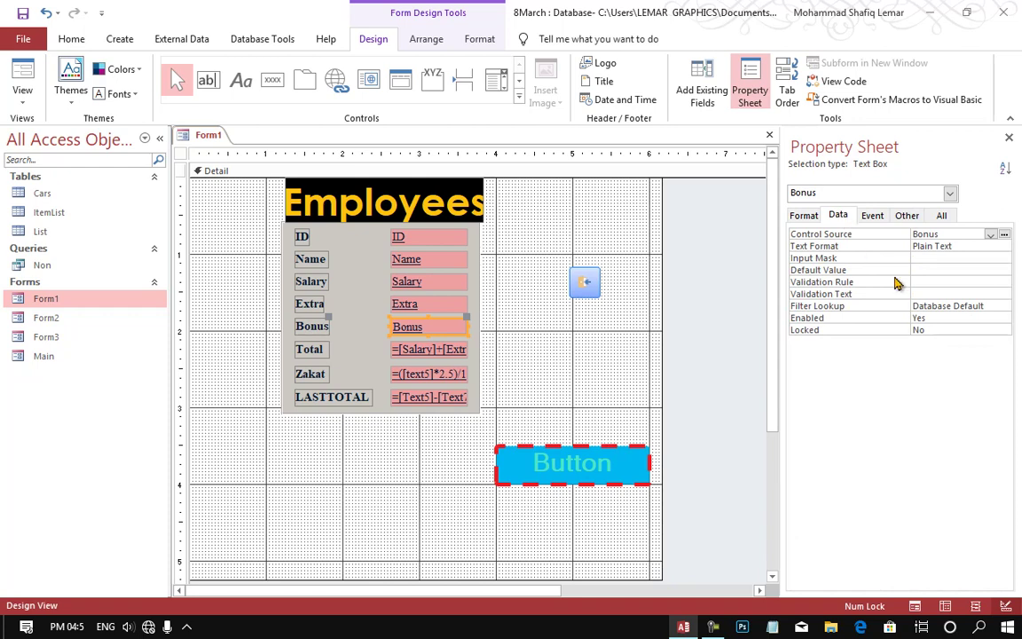
# Set the Bonus text box's Enabled property to No.
pyautogui.click(884, 320)
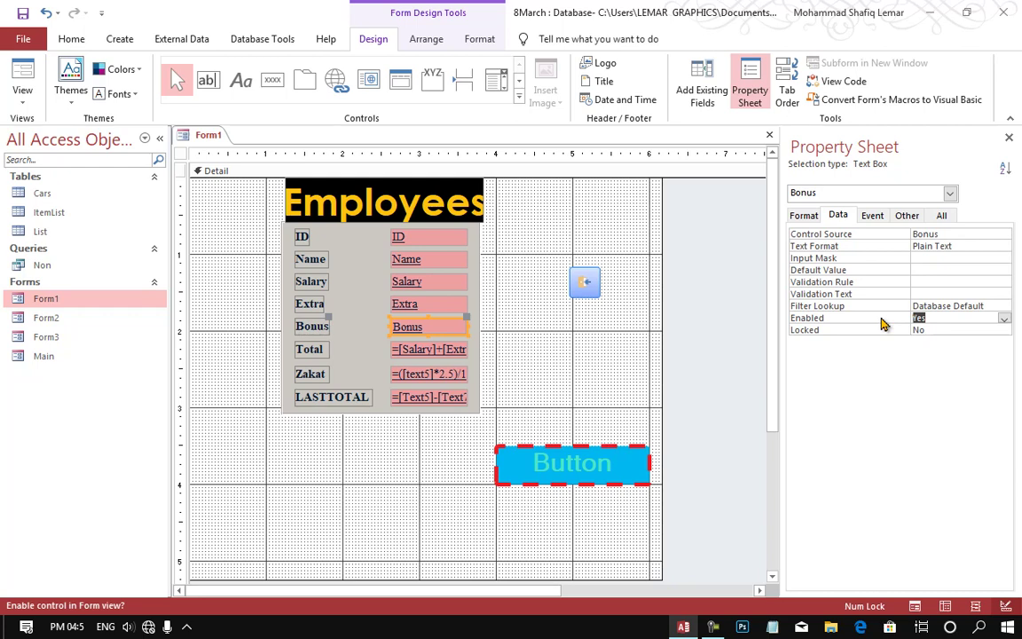
pyautogui.write('n')
pyautogui.press('Return')
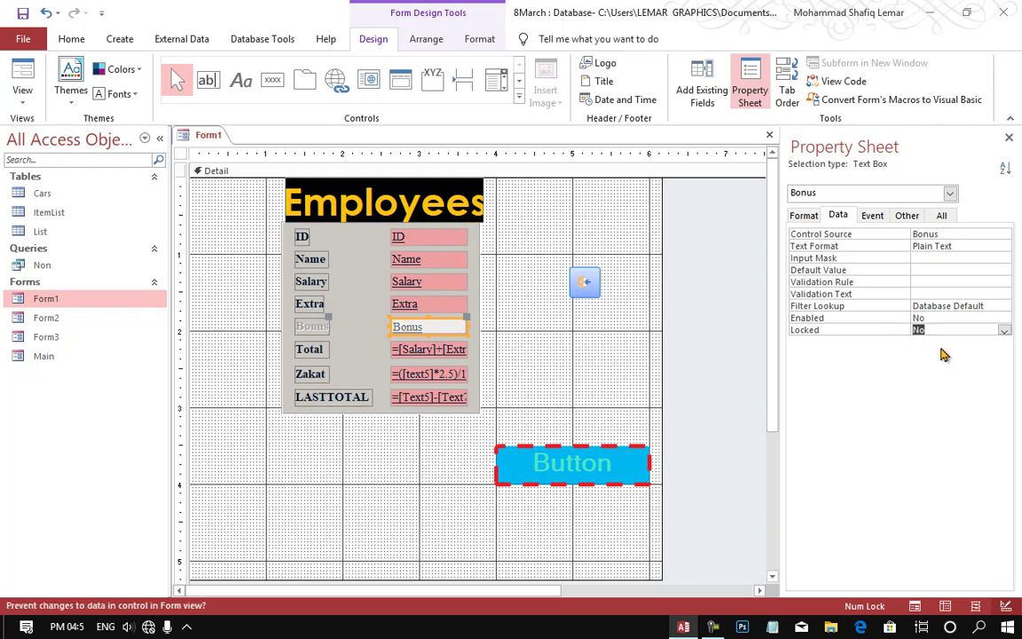
# Preview the greyed-out Bonus box in Form View, then return to Design View.
pyautogui.click(21, 78)
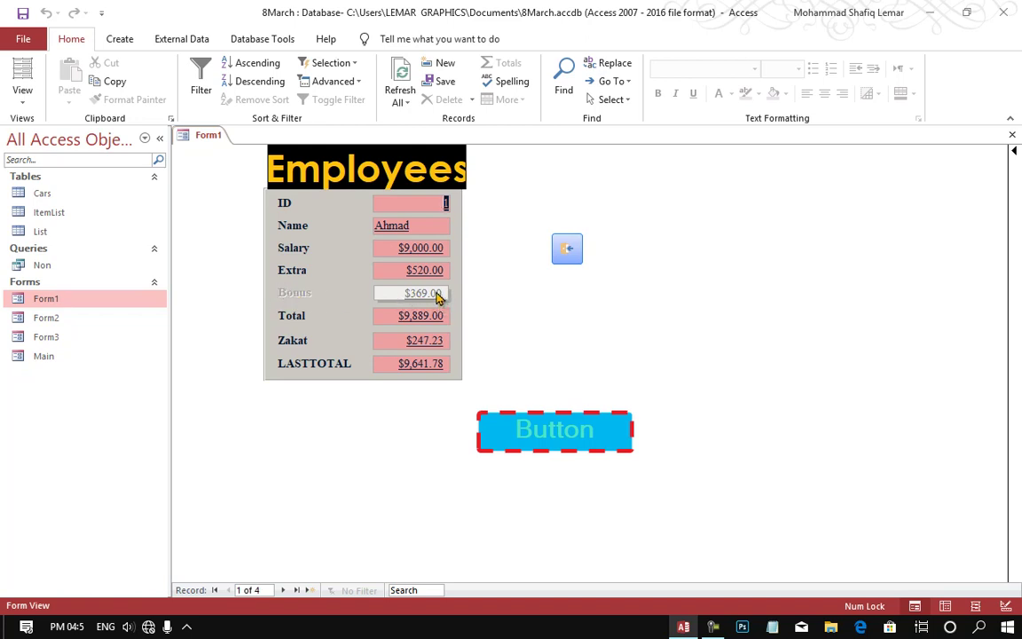
pyautogui.rightClick(566, 329)
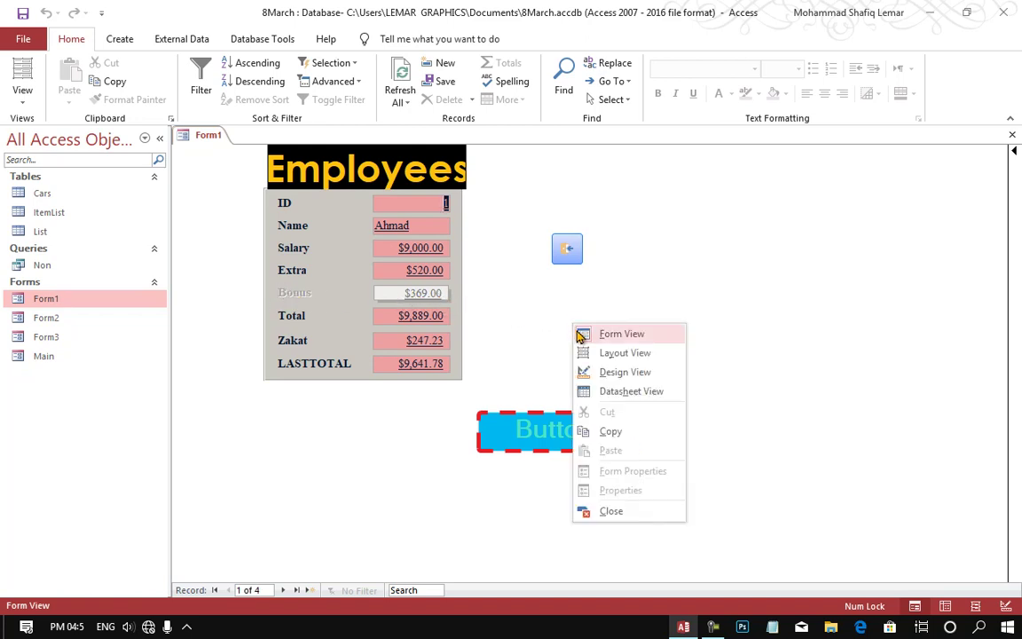
pyautogui.click(598, 436)
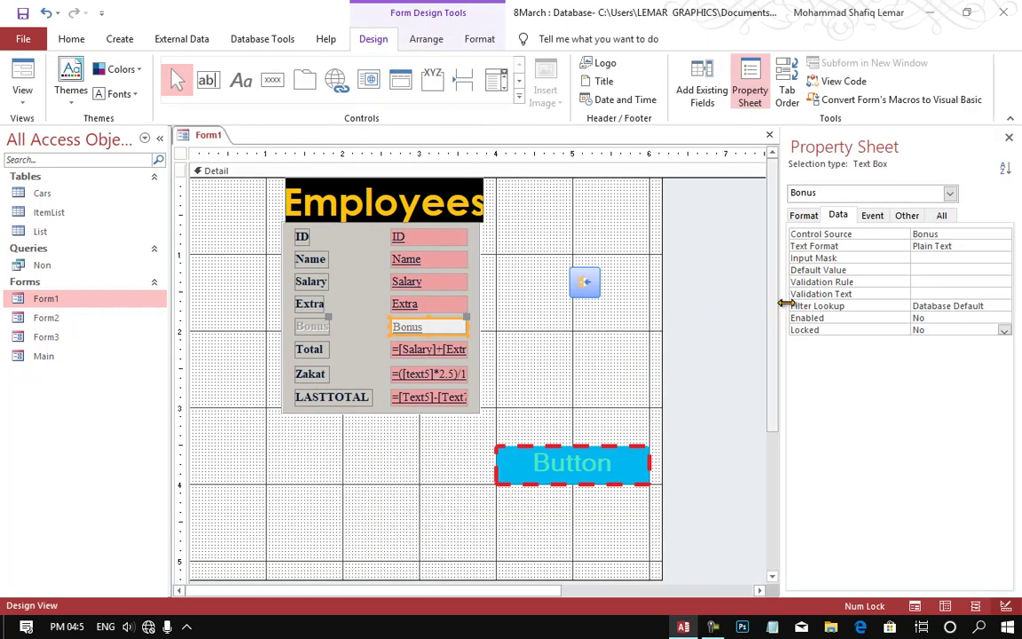
# Set the Bonus box's Enabled back to Yes and its Visible property to No.
pyautogui.click(858, 320)
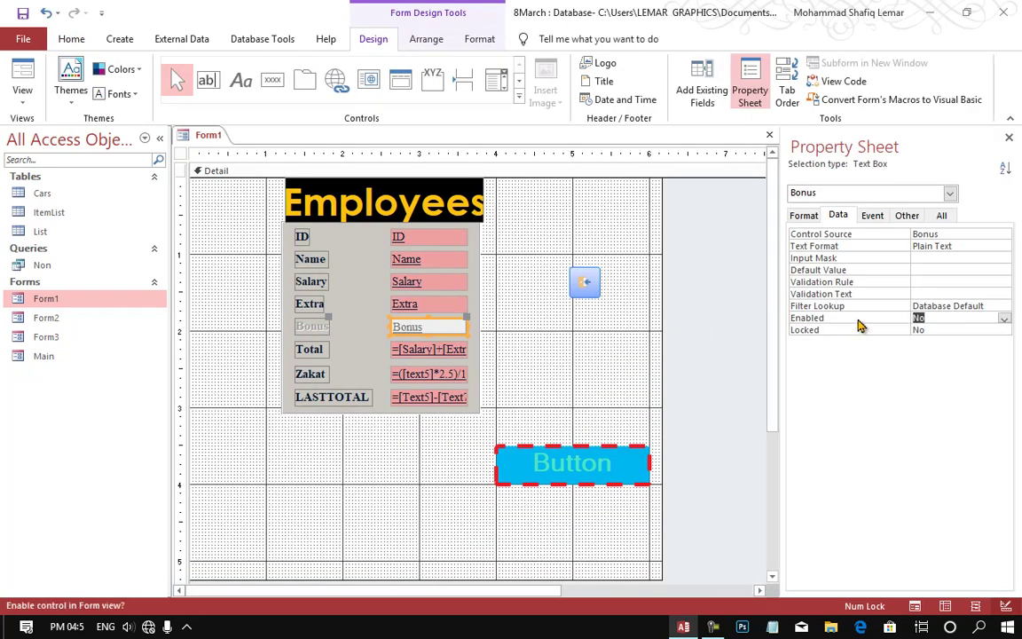
pyautogui.write('yes')
pyautogui.press('Return')
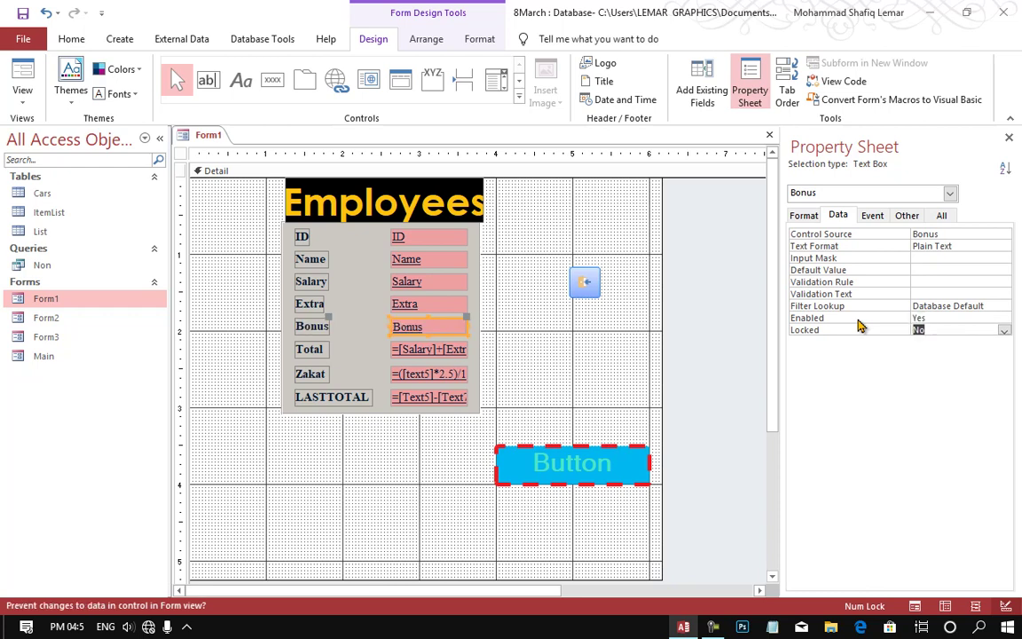
pyautogui.click(804, 216)
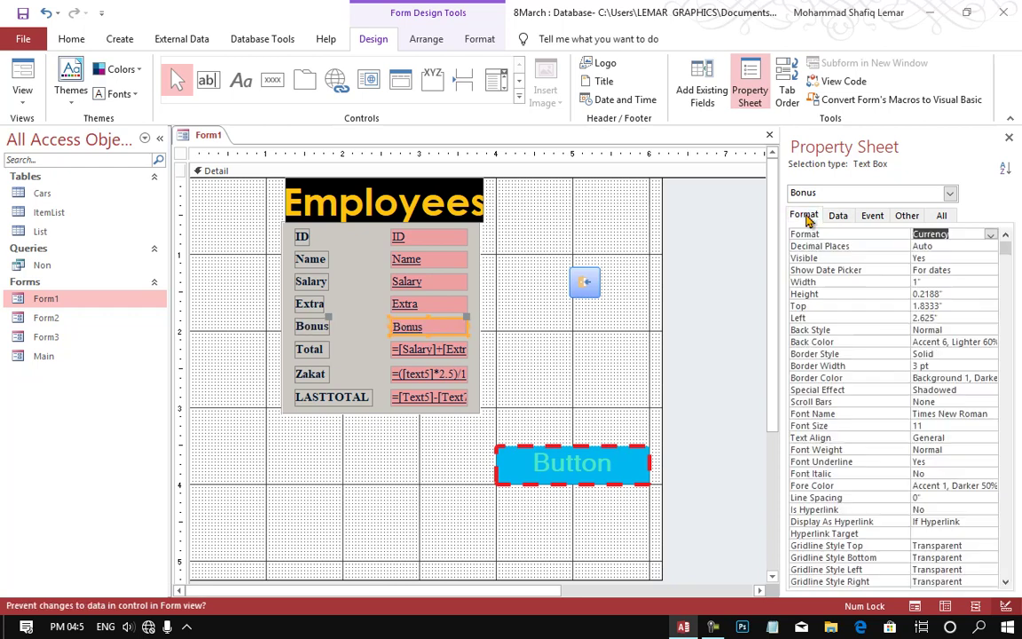
pyautogui.click(832, 259)
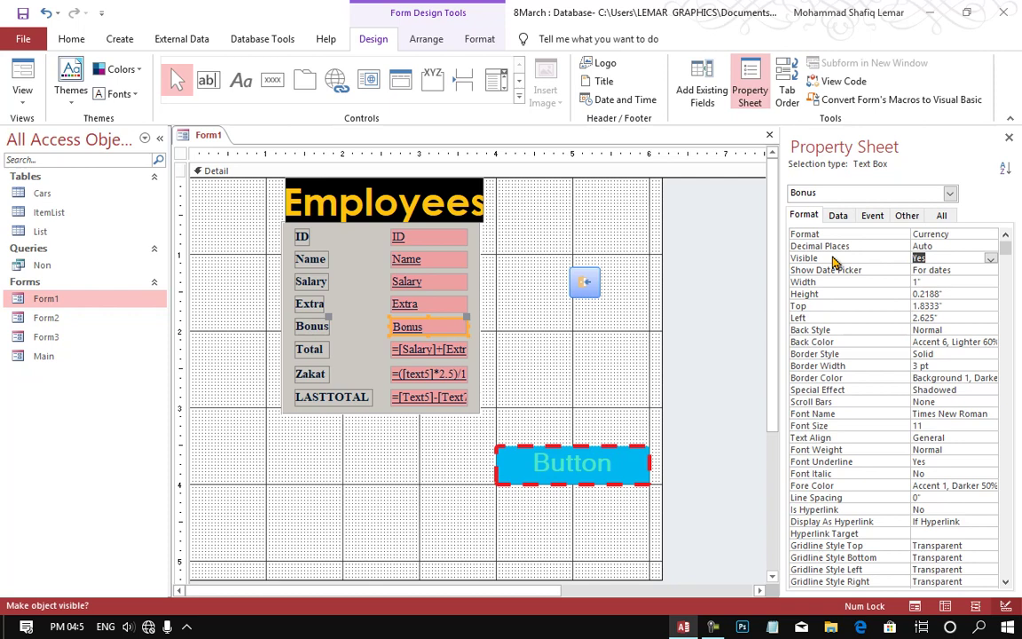
pyautogui.click(954, 258)
pyautogui.write('no')
pyautogui.press('Return')
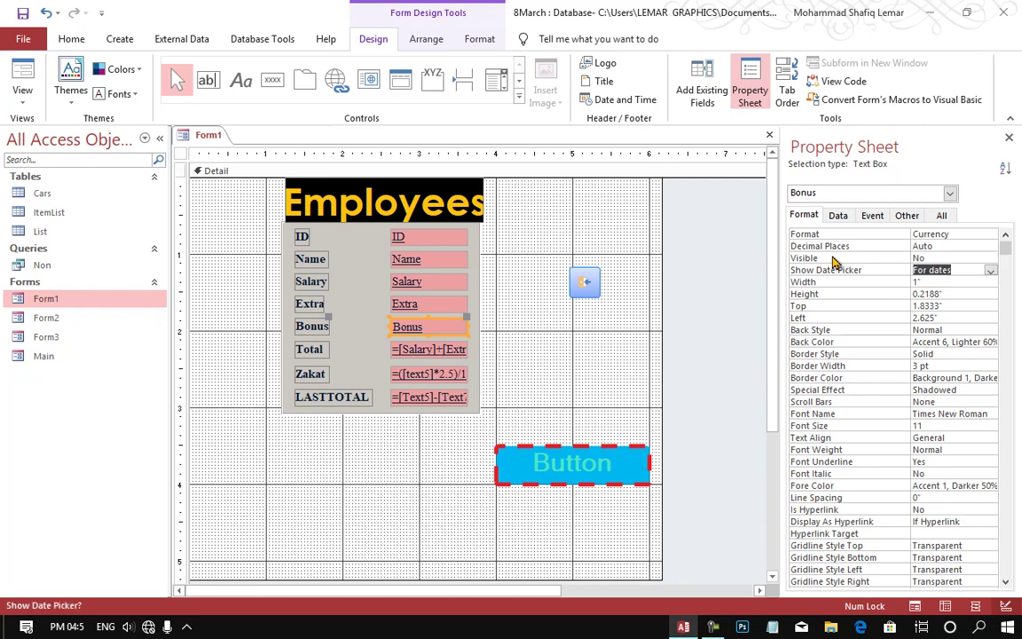
# Preview the form without the Bonus row, then go back to Design View.
pyautogui.click(22, 76)
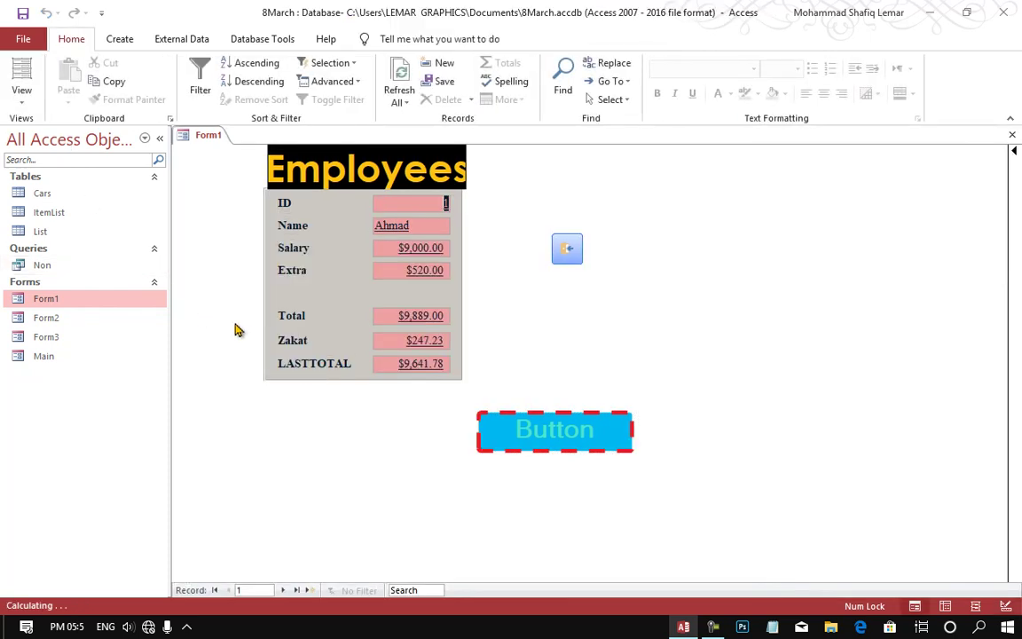
pyautogui.rightClick(381, 302)
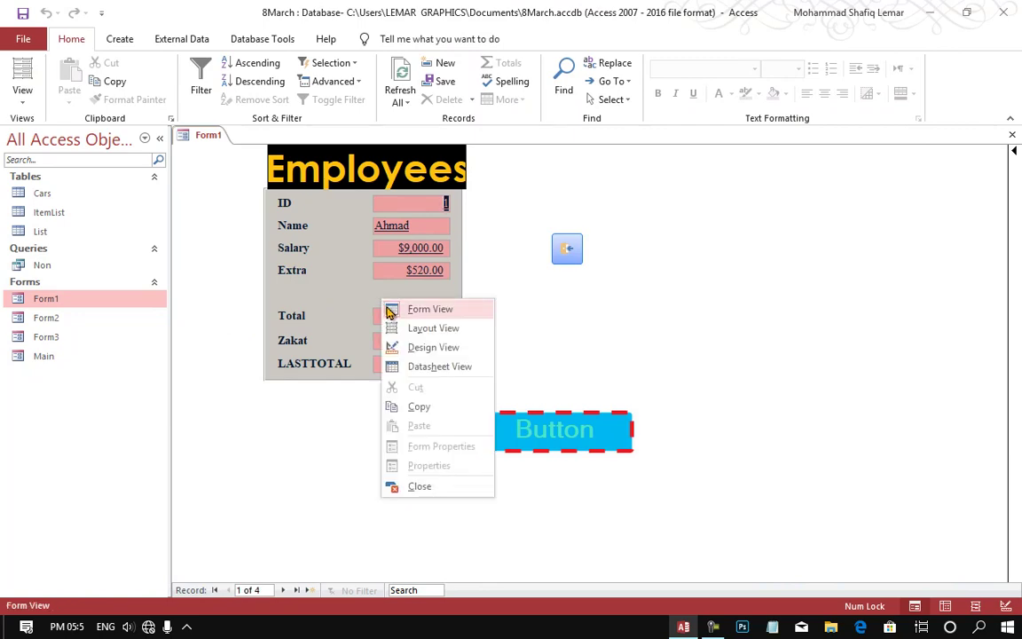
pyautogui.click(394, 347)
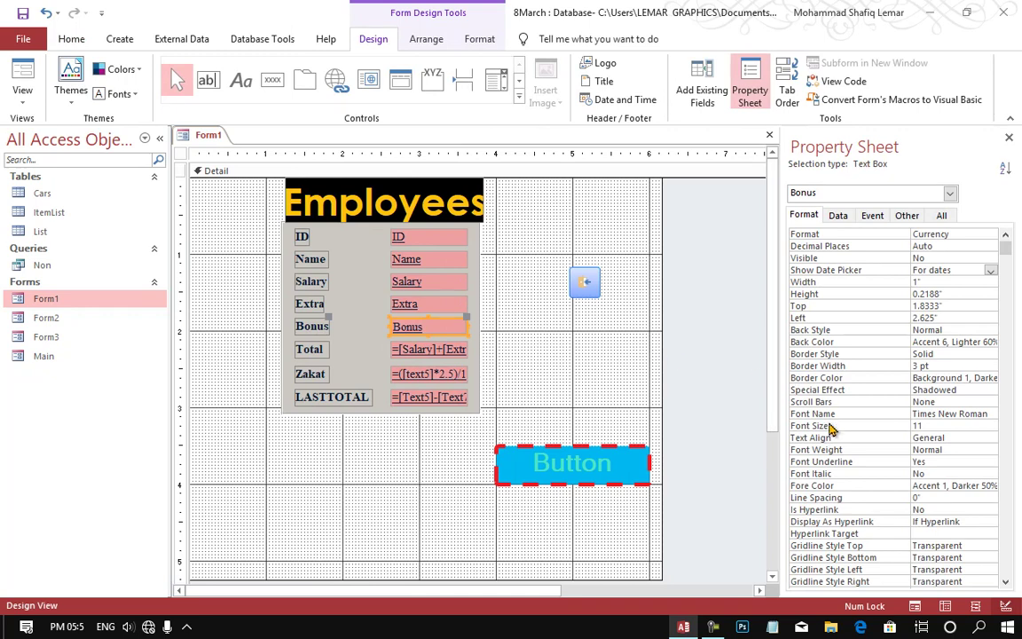
# Set the Detail section's Back Color to Background 2, Lighter 60% light blue.
pyautogui.click(736, 385)
pyautogui.click(248, 172)
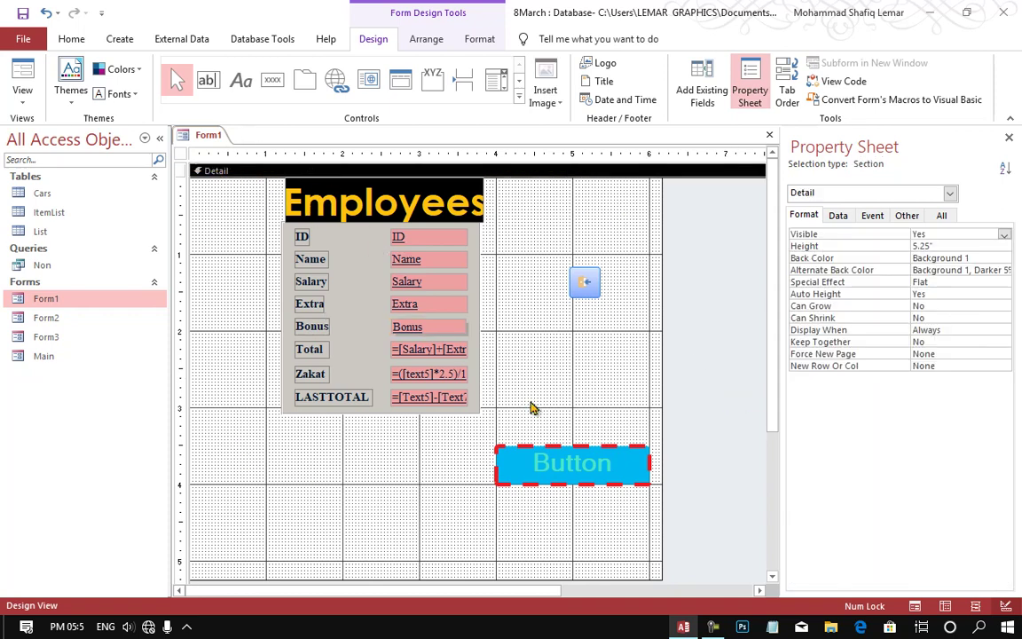
pyautogui.hotkey('ctrl', 'r')
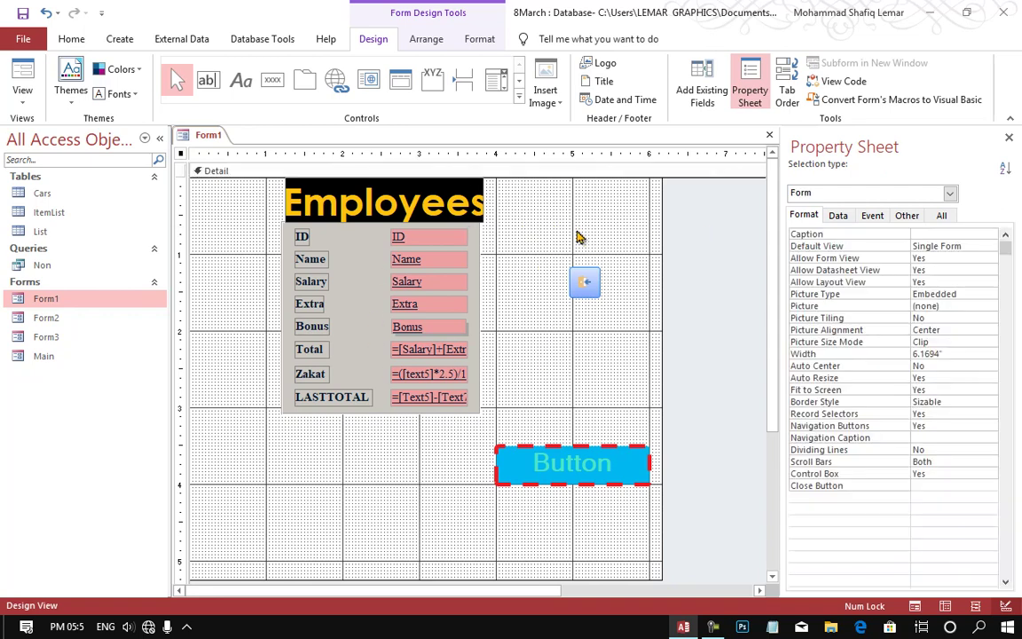
pyautogui.click(249, 173)
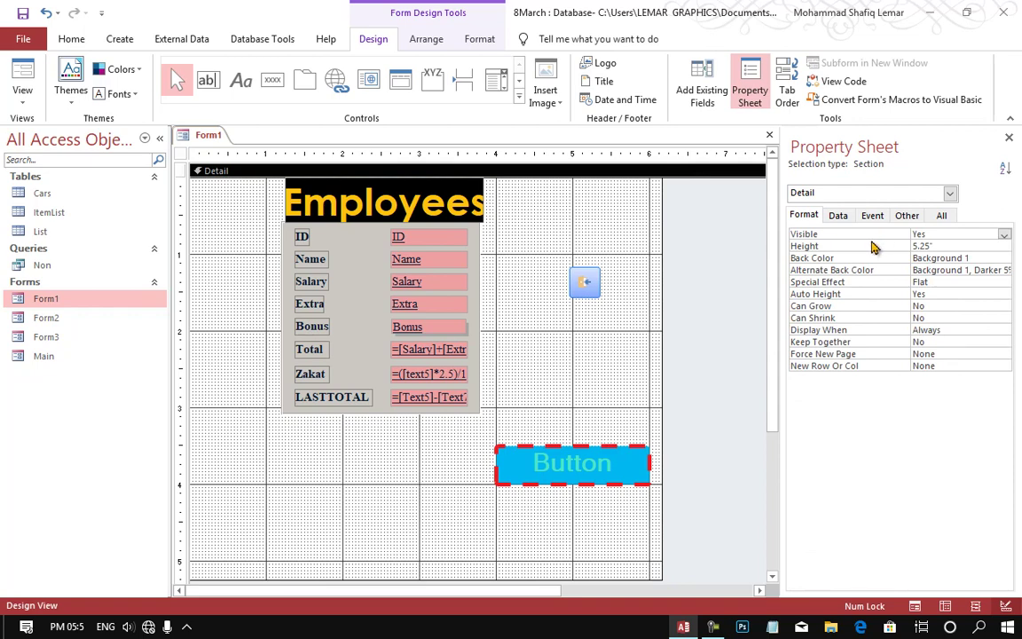
pyautogui.click(845, 259)
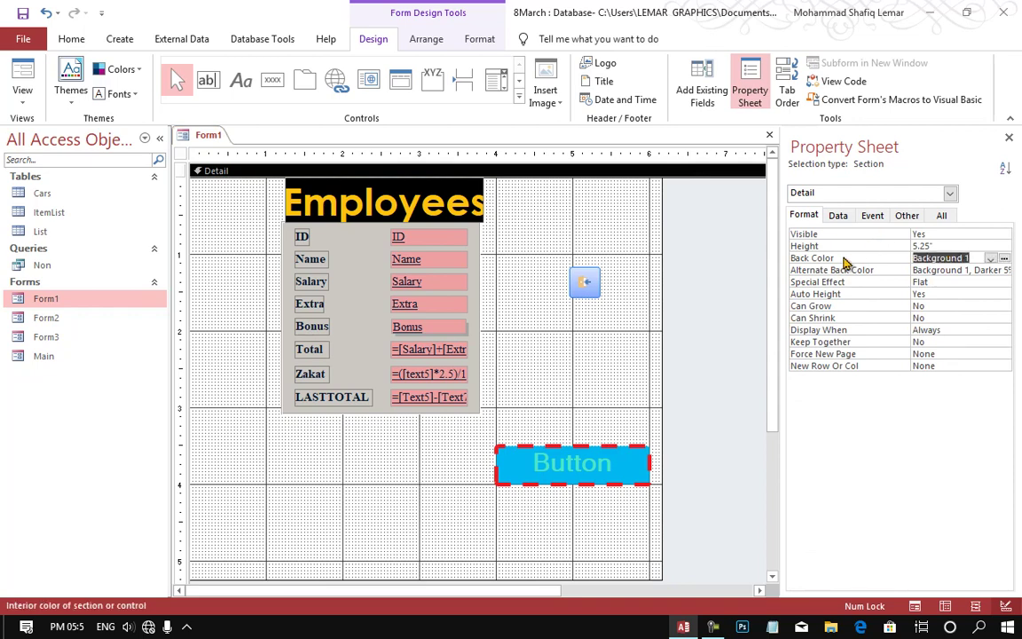
pyautogui.click(991, 257)
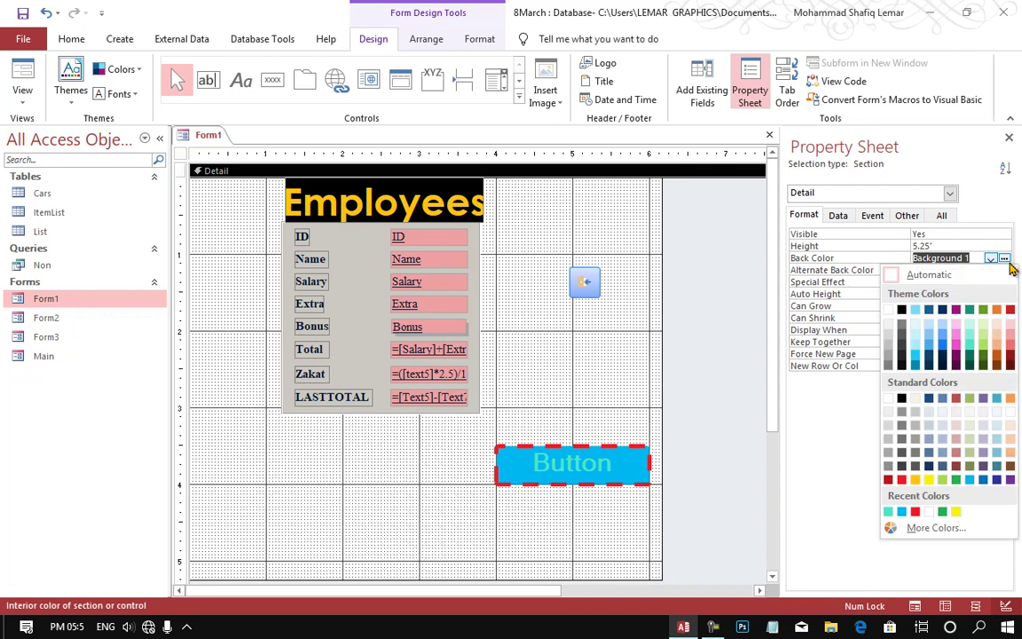
pyautogui.click(919, 330)
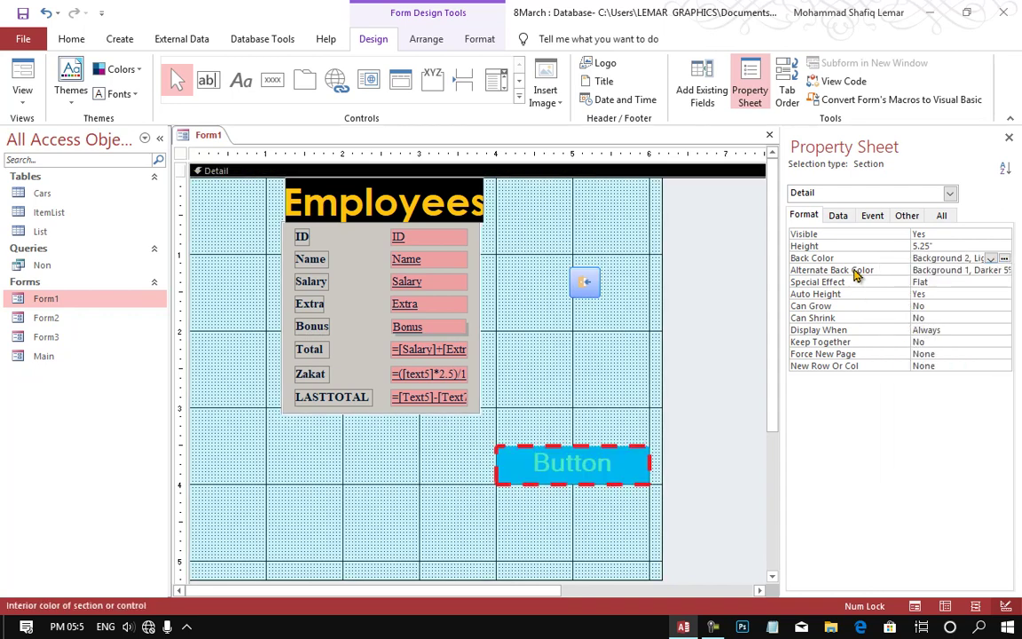
pyautogui.click(614, 462)
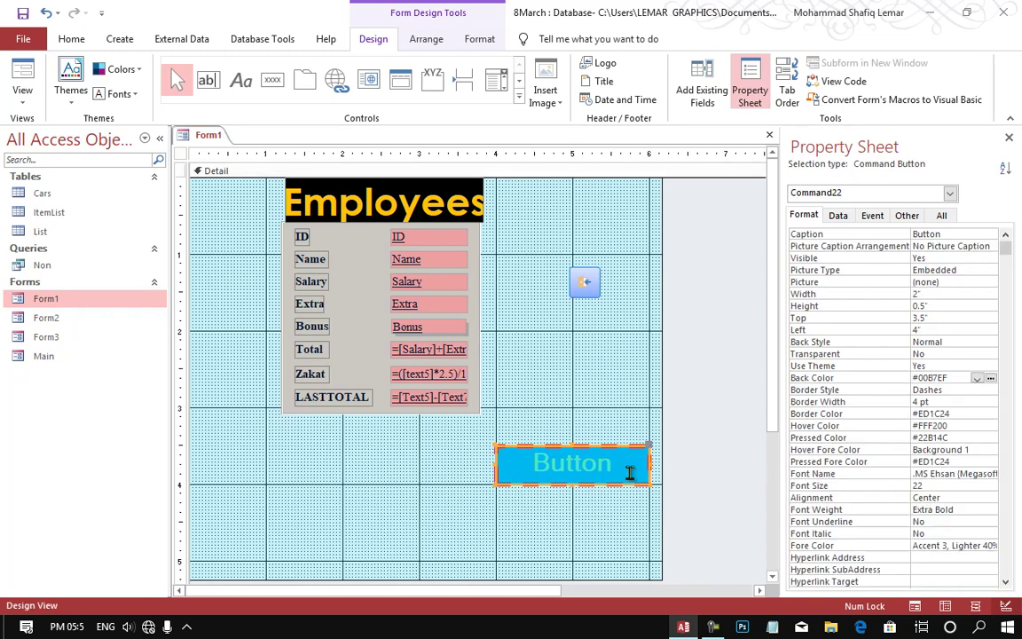
# Delete the command button and drag the Detail section's bottom edge up below the fields.
pyautogui.click(706, 504)
pyautogui.click(638, 473)
pyautogui.press('BackSpace')
pyautogui.press('Delete')
pyautogui.scroll(-2, 678, 495)
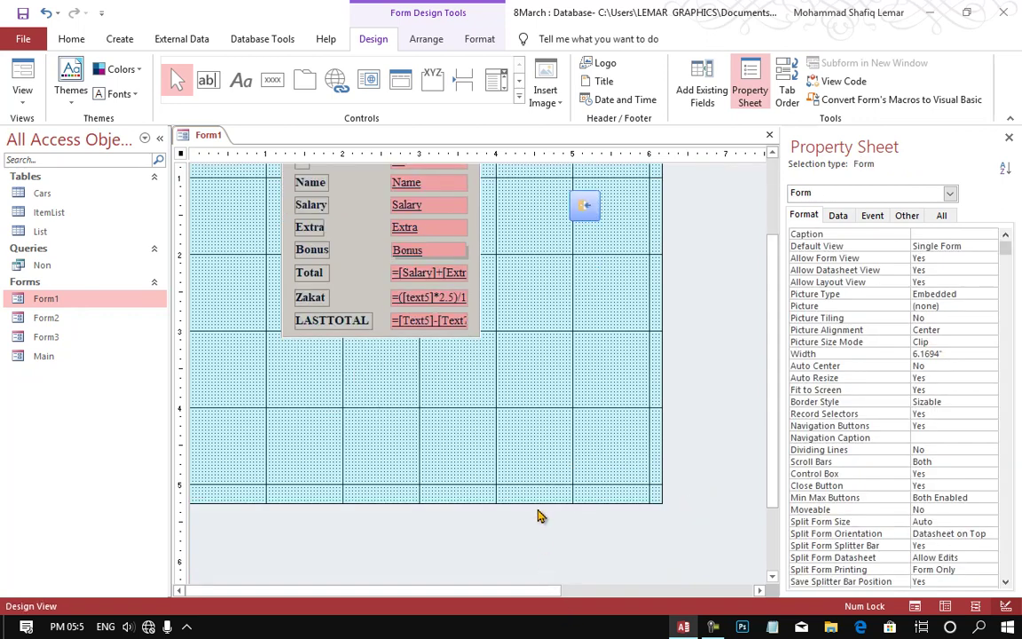
pyautogui.moveTo(538, 503); pyautogui.dragTo(544, 335)
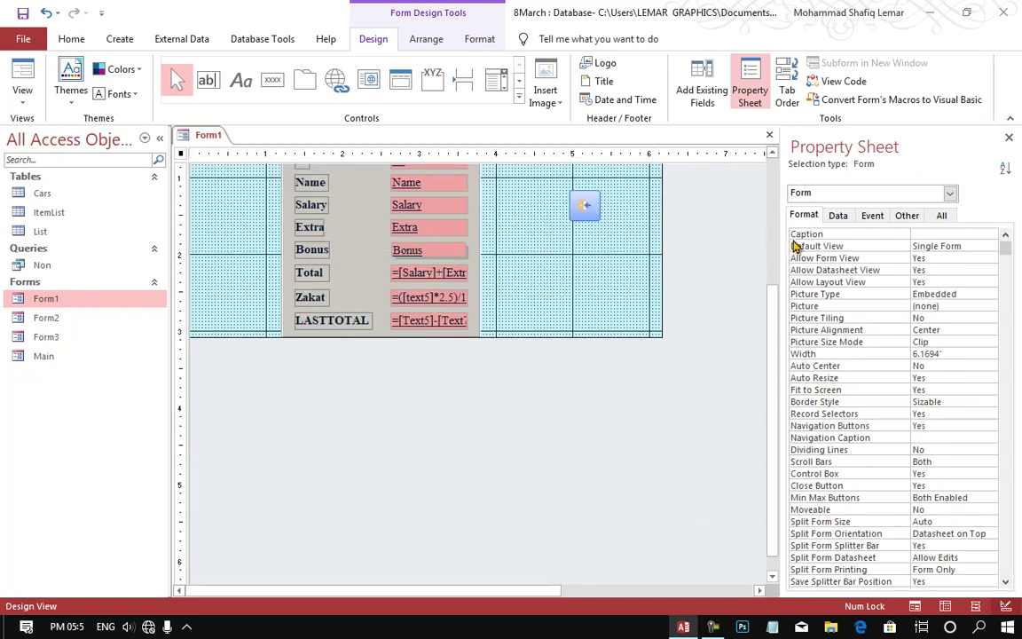
# Set the form's Default View to Continuous Forms, preview the records, then return to Design View.
pyautogui.click(907, 216)
pyautogui.click(941, 215)
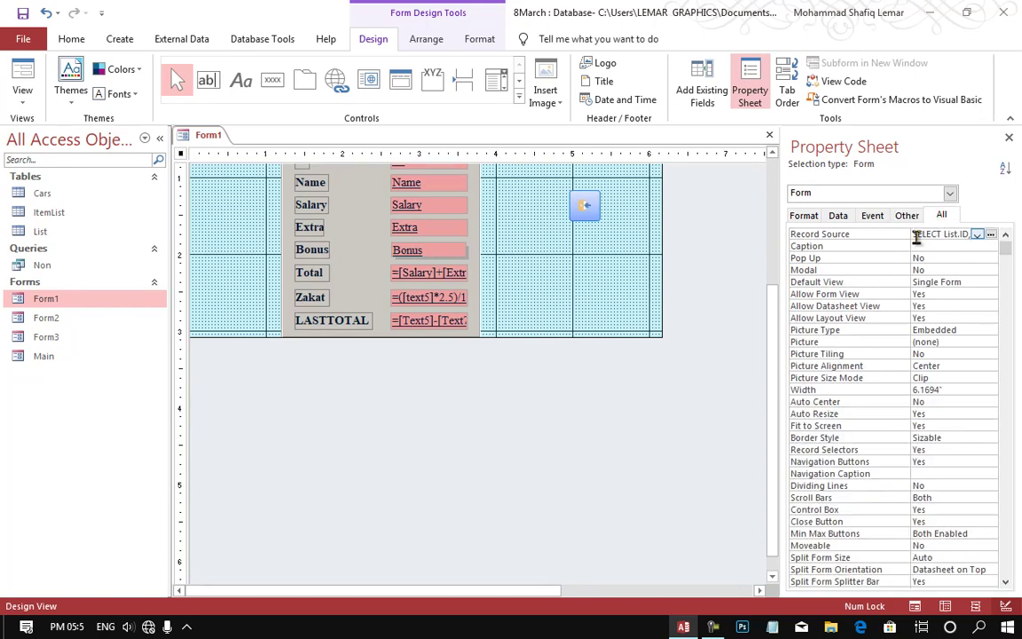
pyautogui.click(848, 282)
pyautogui.click(991, 282)
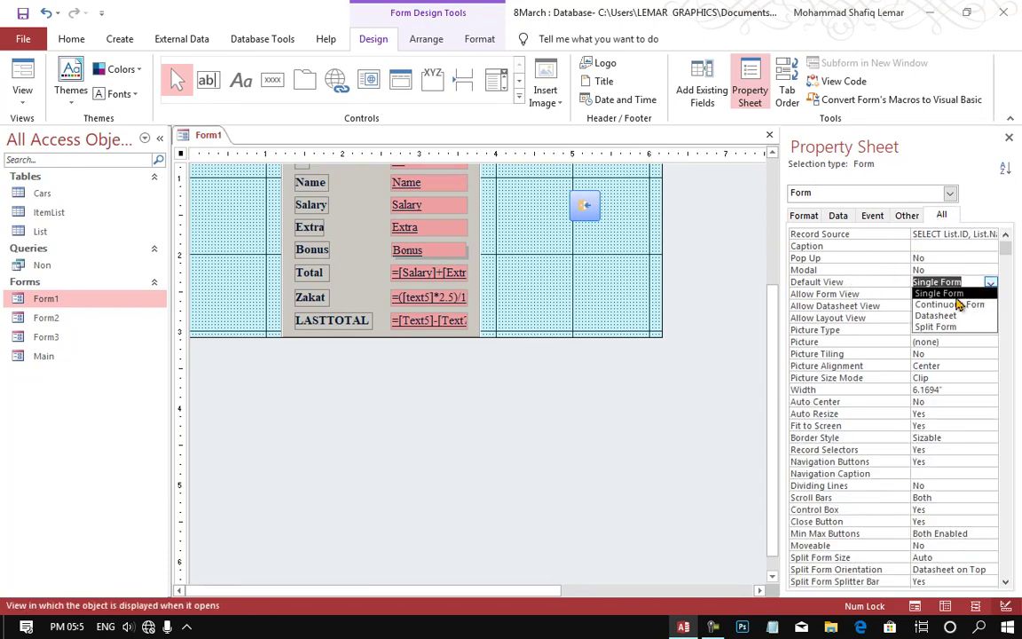
pyautogui.click(951, 304)
pyautogui.click(22, 75)
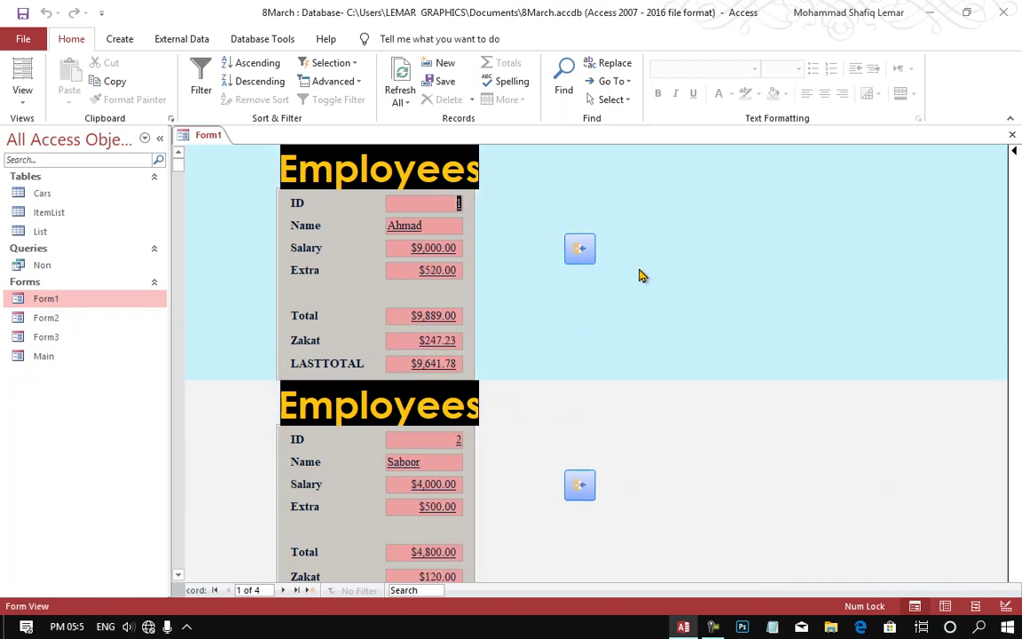
pyautogui.rightClick(675, 435)
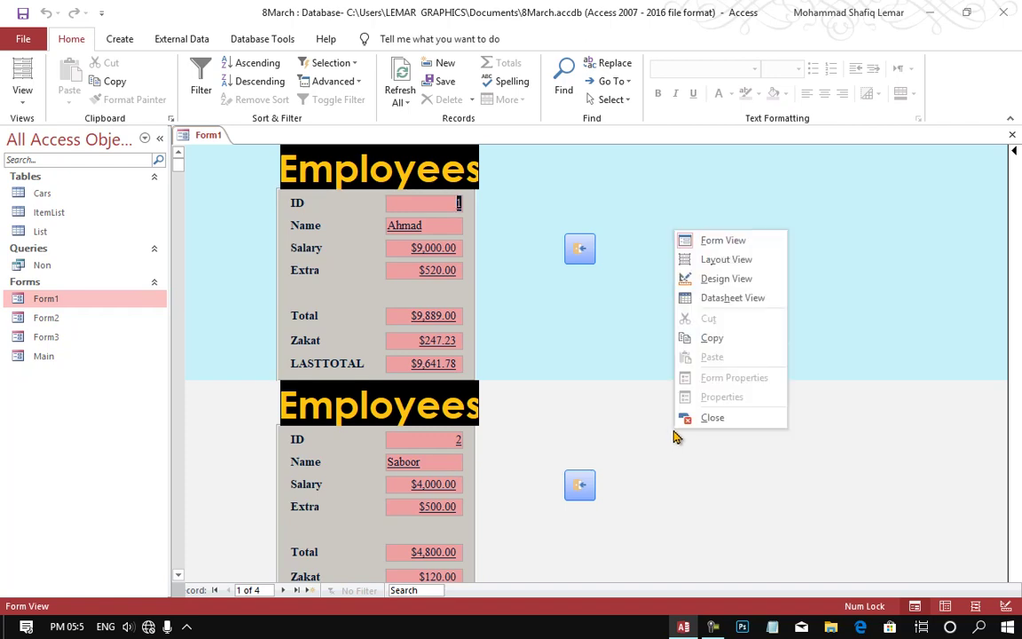
pyautogui.click(691, 278)
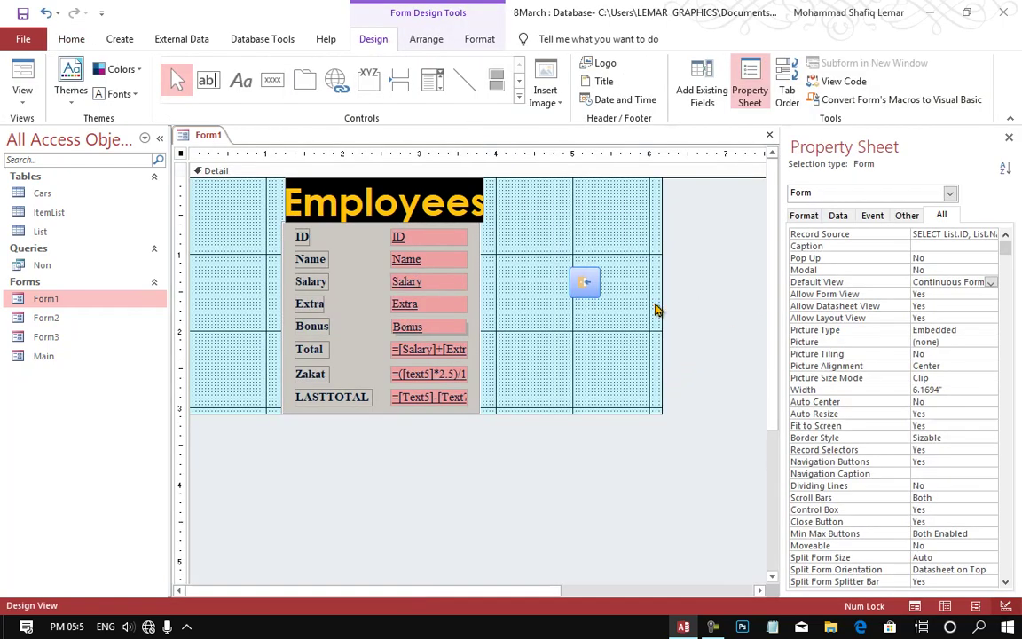
# Give the Detail section an orange #FFC20E Alternate Back Color and a Sunken special effect.
pyautogui.click(335, 169)
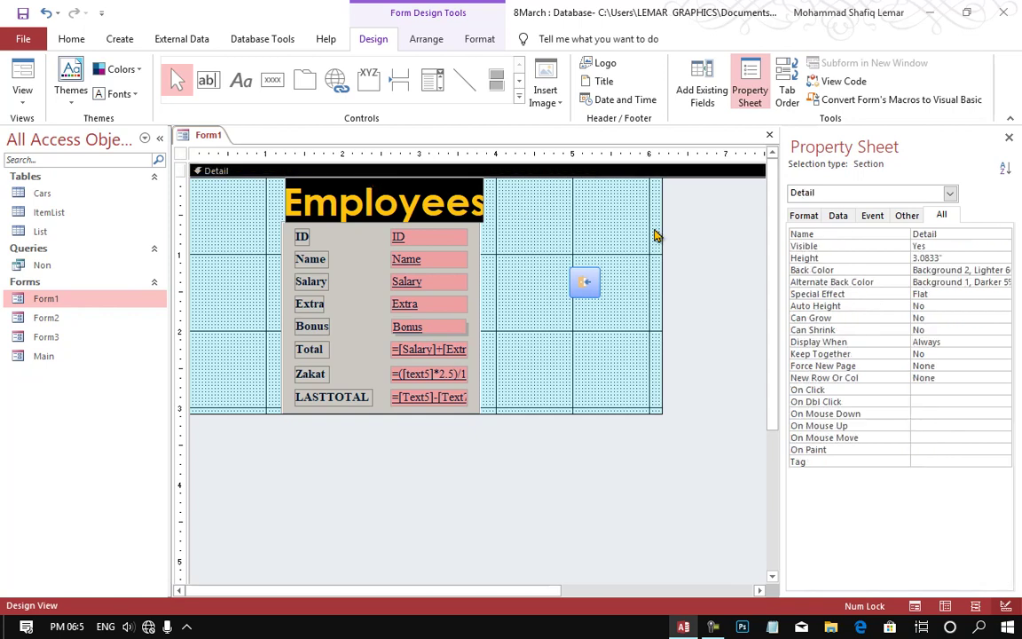
pyautogui.click(872, 284)
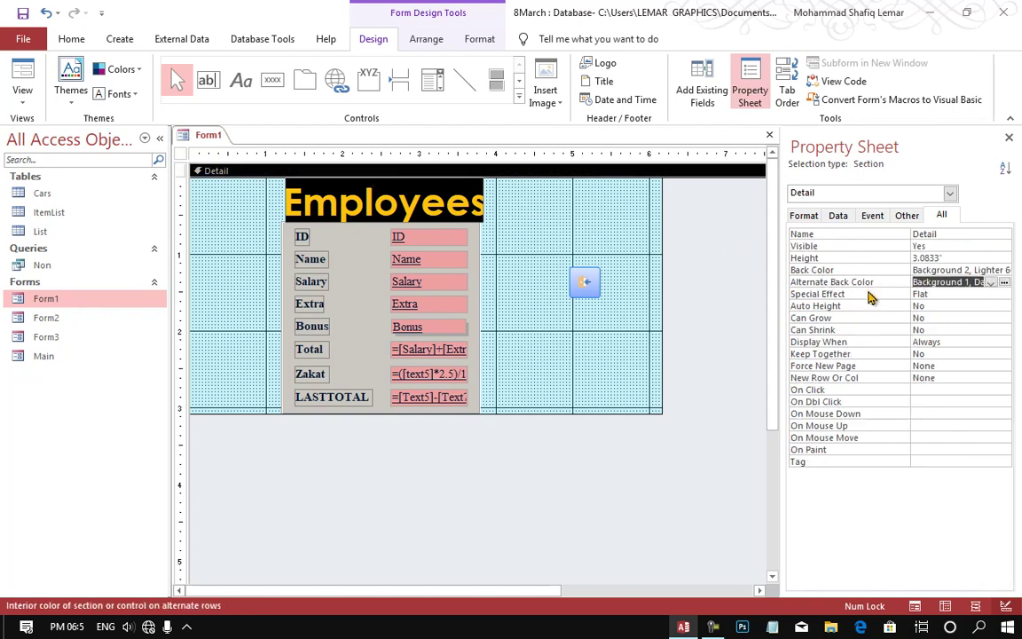
pyautogui.click(991, 283)
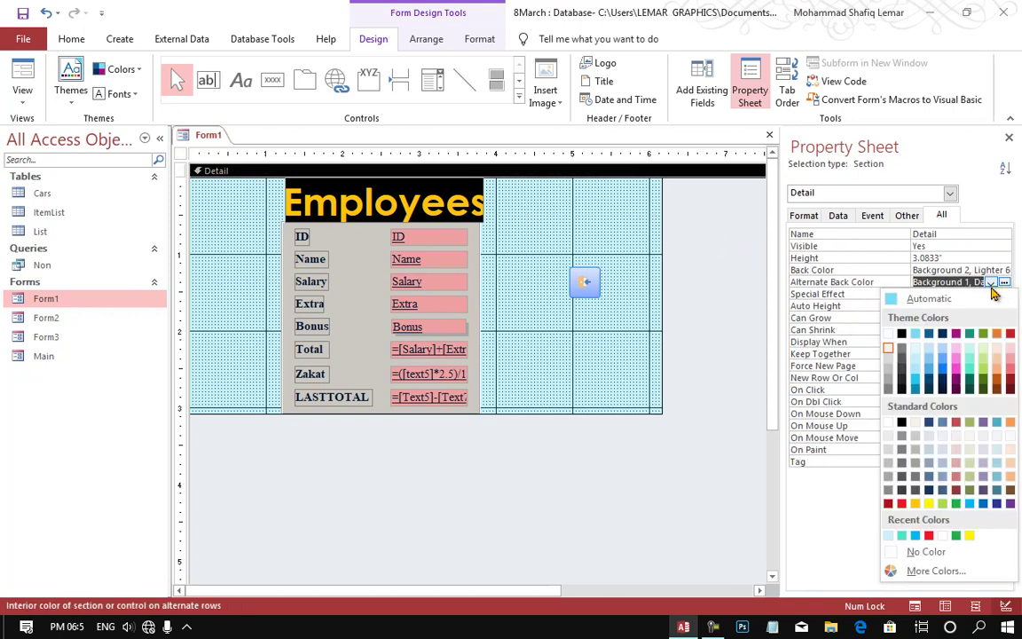
pyautogui.click(913, 503)
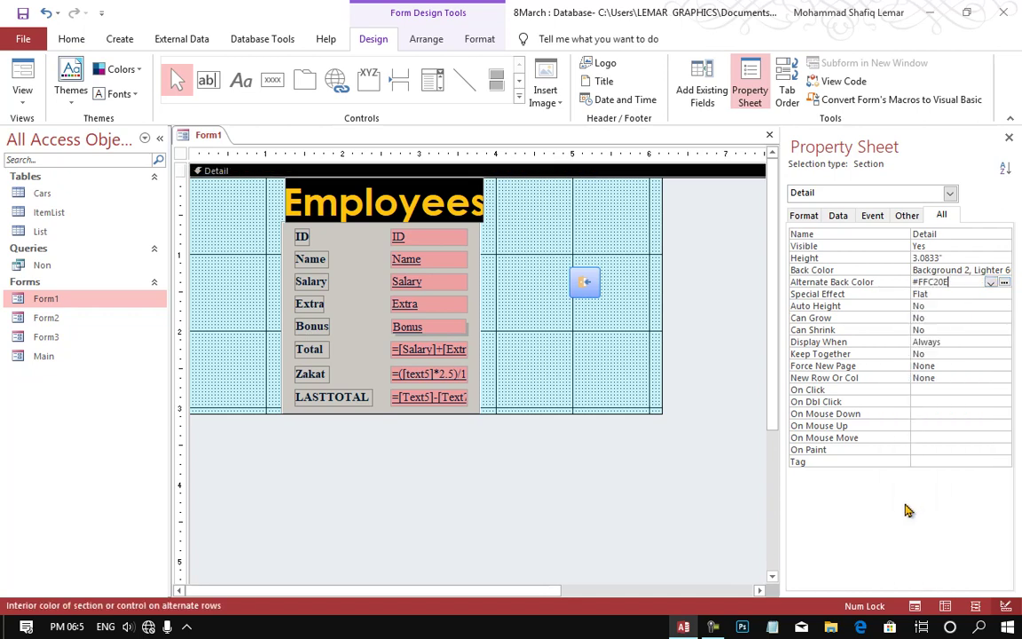
pyautogui.click(921, 294)
pyautogui.click(1003, 294)
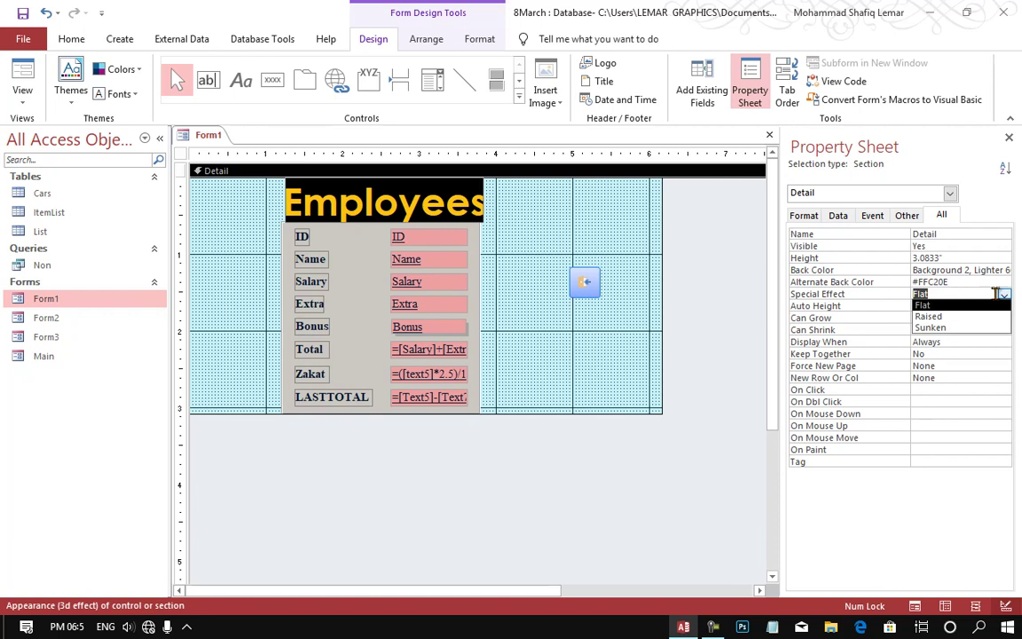
pyautogui.click(966, 327)
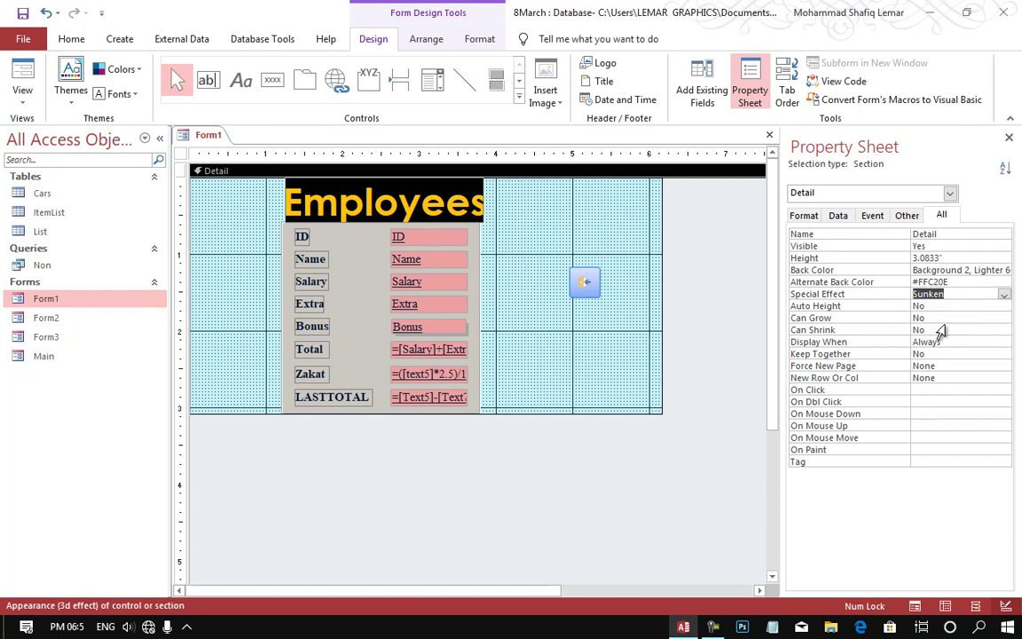
# Review Auto Height, Can Grow, Can Shrink, Display When and Force New Page, then switch to Form View.
pyautogui.click(858, 307)
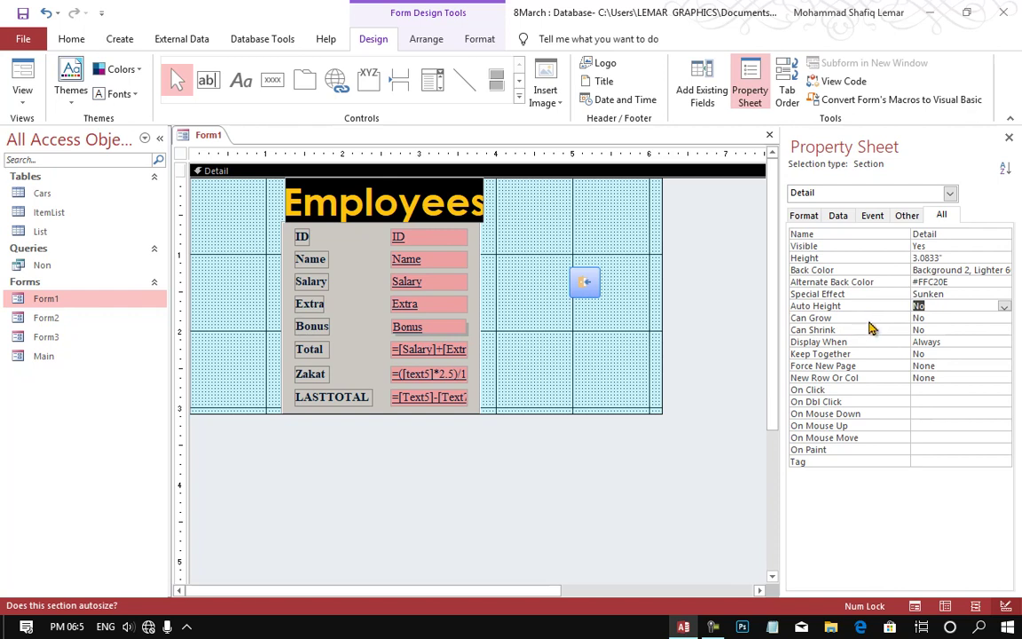
pyautogui.click(874, 321)
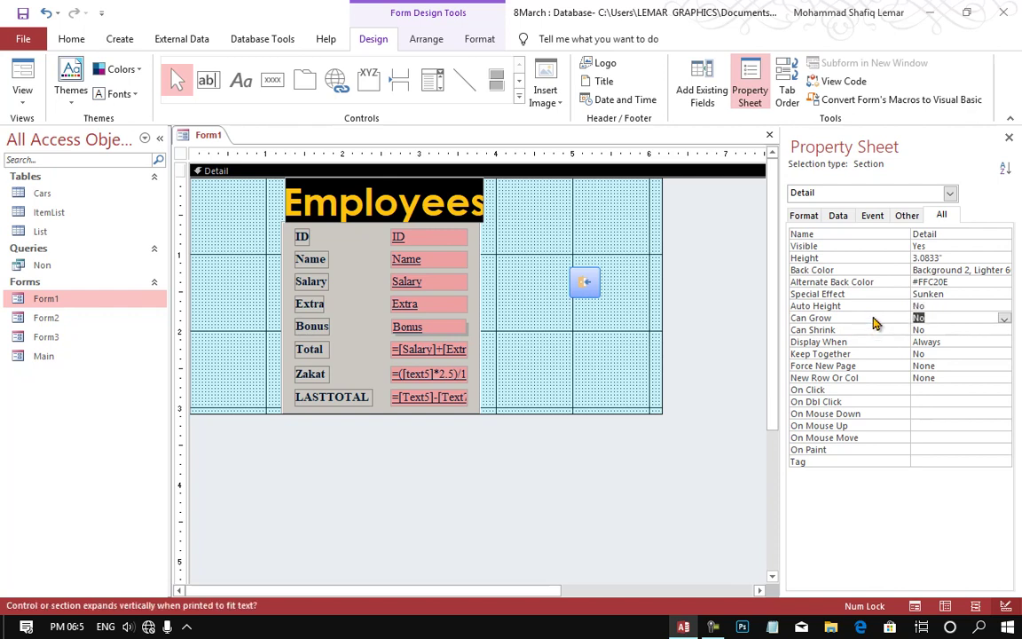
pyautogui.click(876, 330)
pyautogui.click(877, 342)
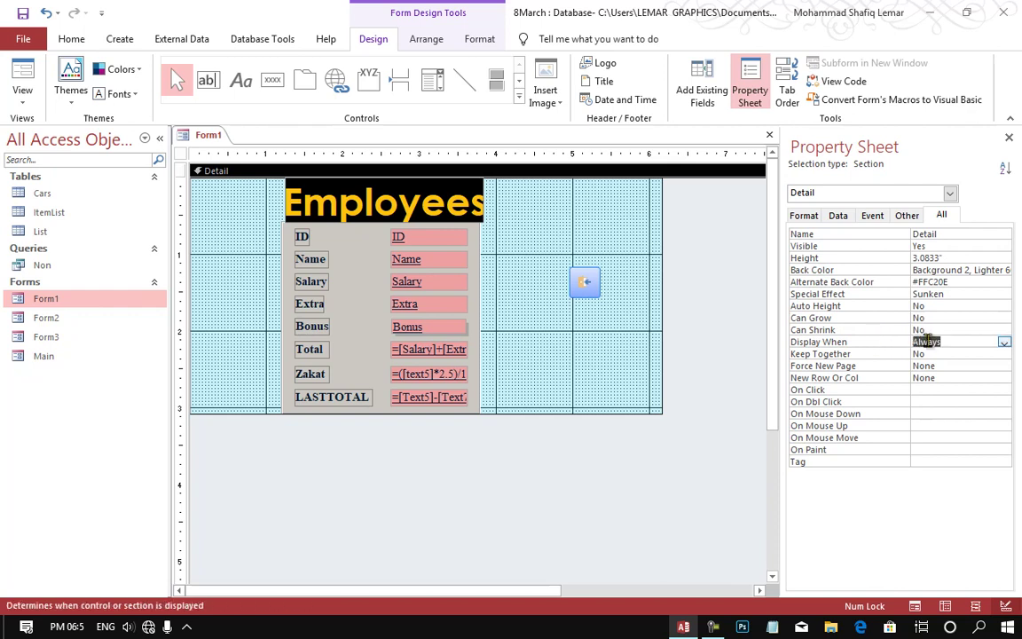
pyautogui.click(1004, 343)
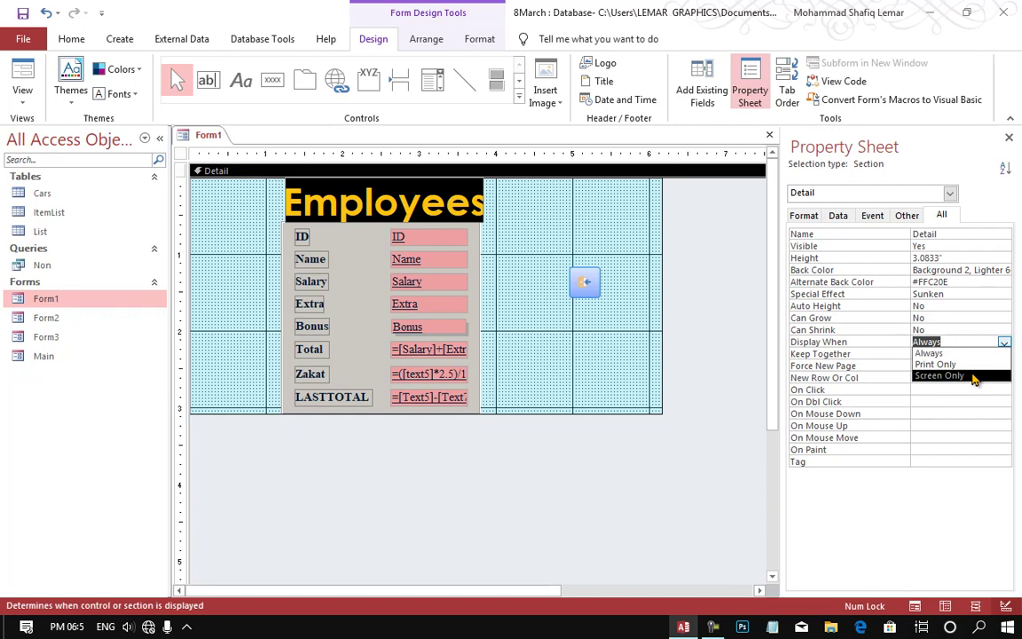
pyautogui.click(834, 367)
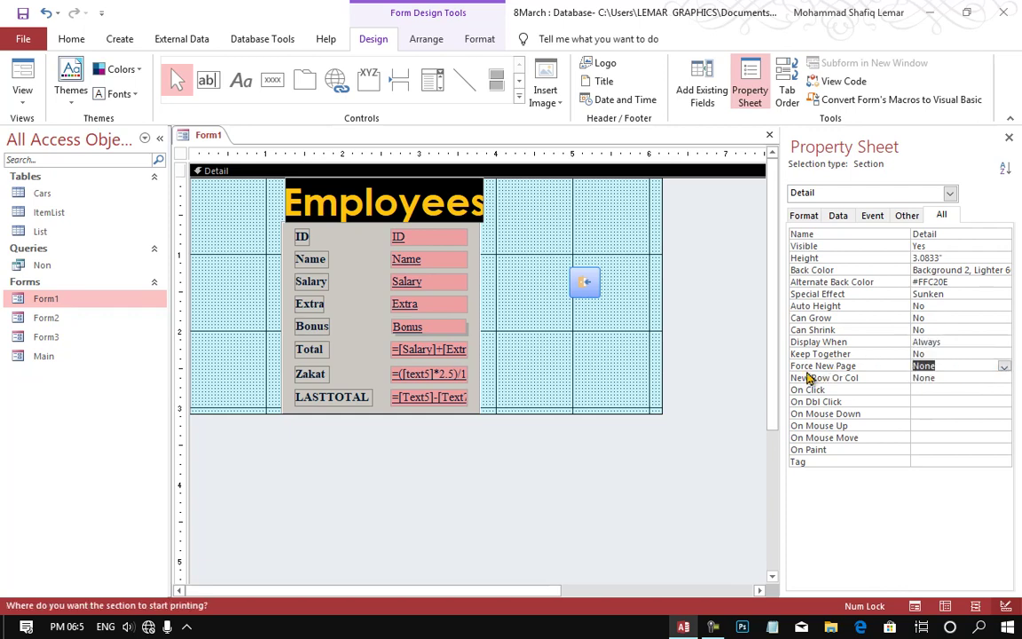
pyautogui.click(22, 78)
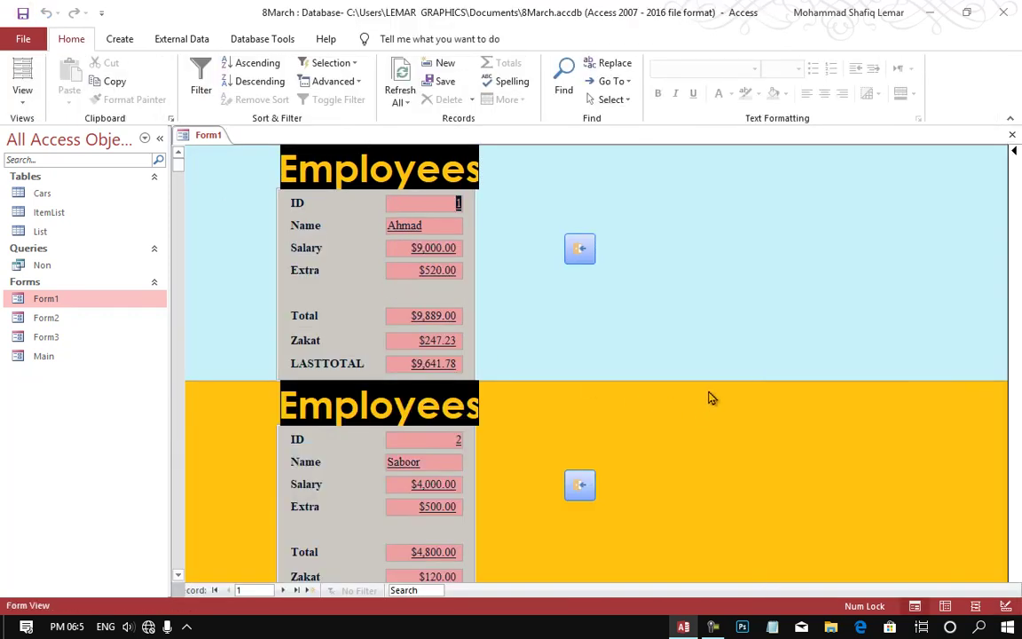
# Move to the second employee record, then switch Form1 back to Design View.
pyautogui.click(643, 406)
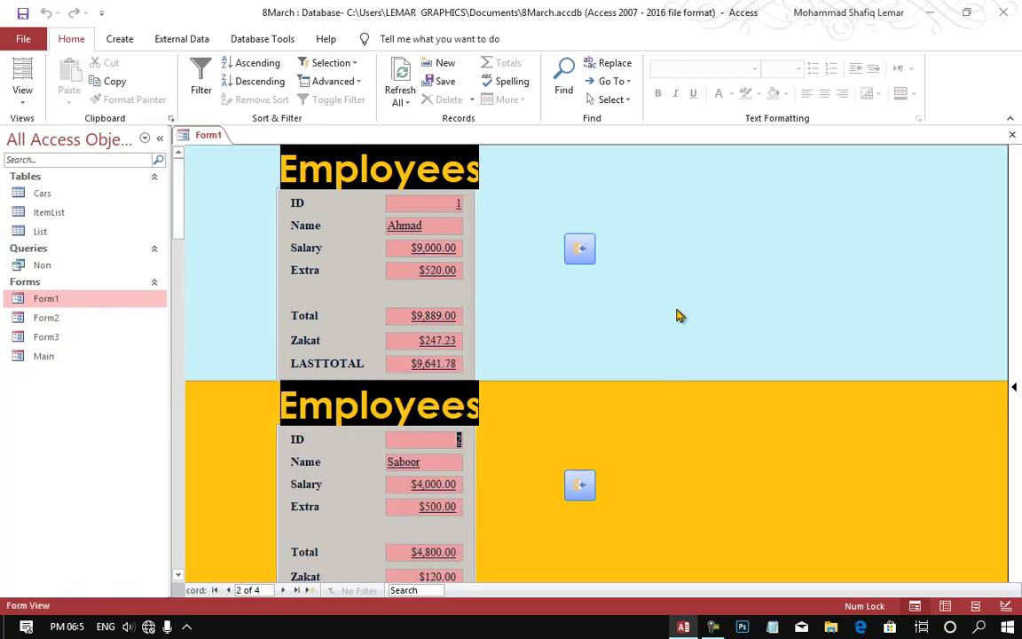
pyautogui.rightClick(679, 315)
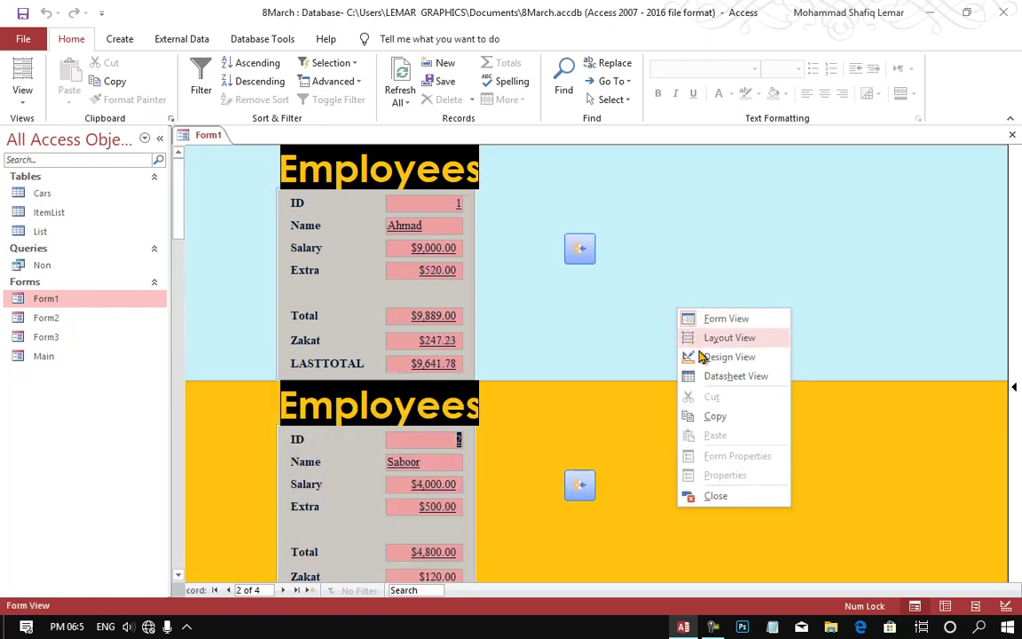
pyautogui.click(707, 355)
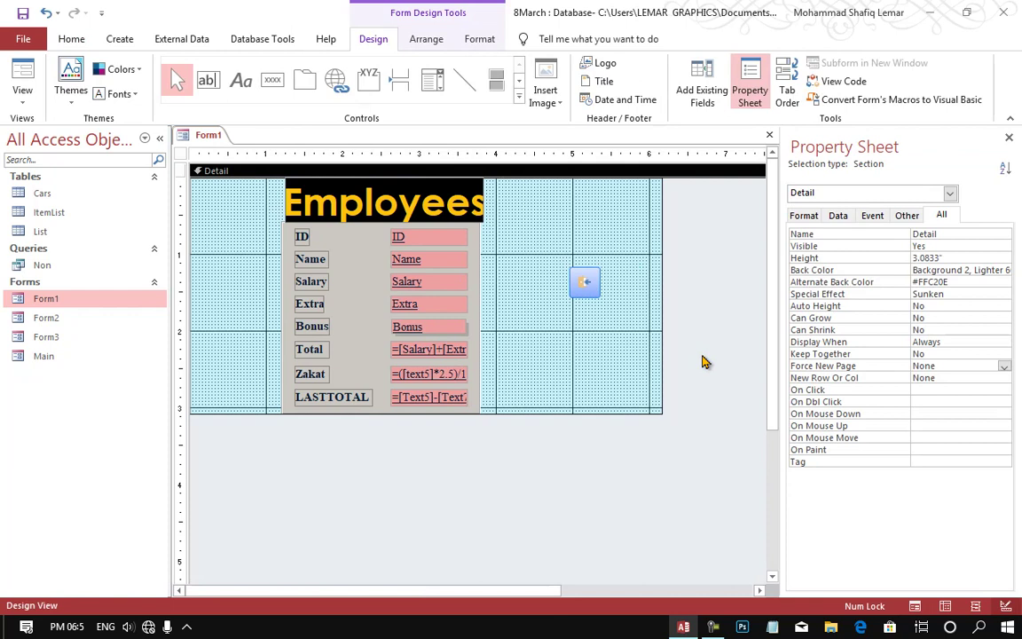